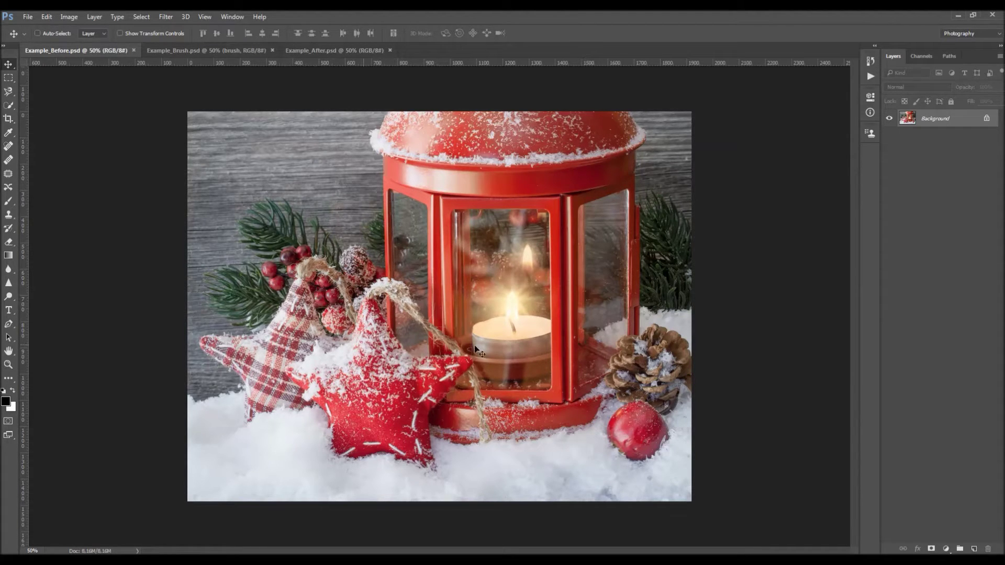
Review the Example_Brush.psd and Example_After.psd documents and close both of them
{"action": "left_click", "coordinate": [186, 52]}
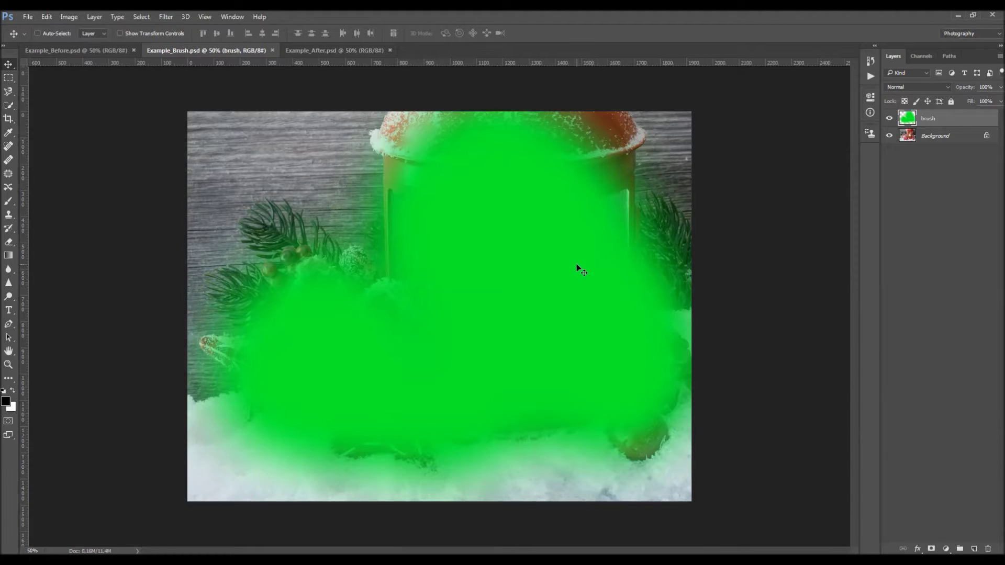
{"action": "left_click", "coordinate": [314, 50]}
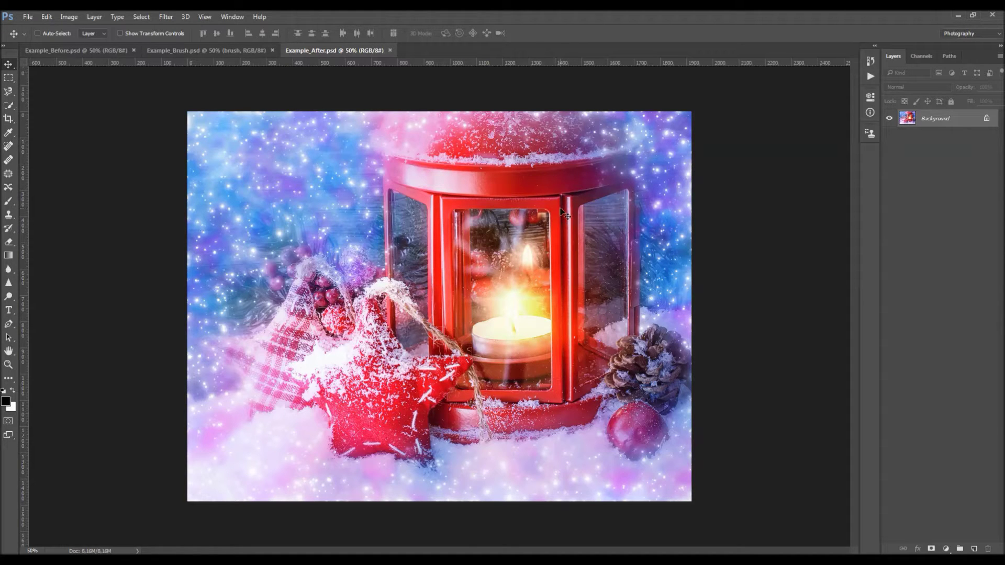
{"action": "left_click", "coordinate": [389, 50]}
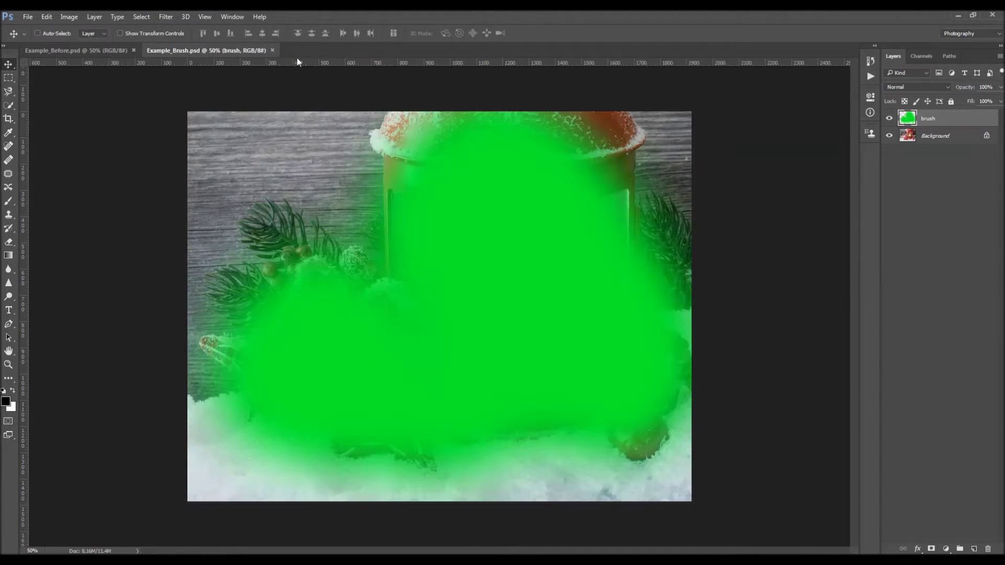
{"action": "left_click", "coordinate": [272, 50]}
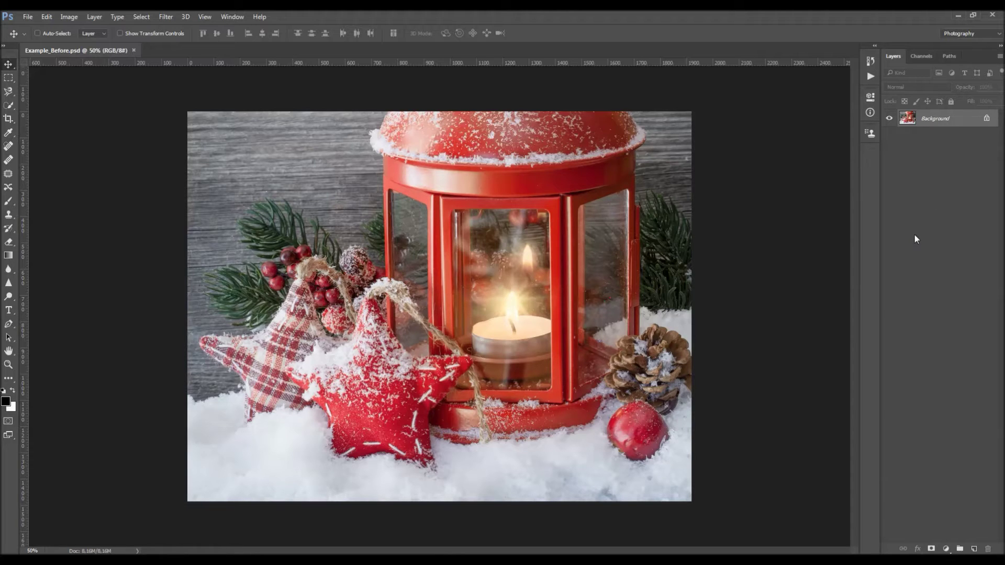
Unlock the Background into a regular layer and convert it back into a locked Background layer
{"action": "double_click", "coordinate": [949, 122]}
{"action": "key", "text": "Return"}
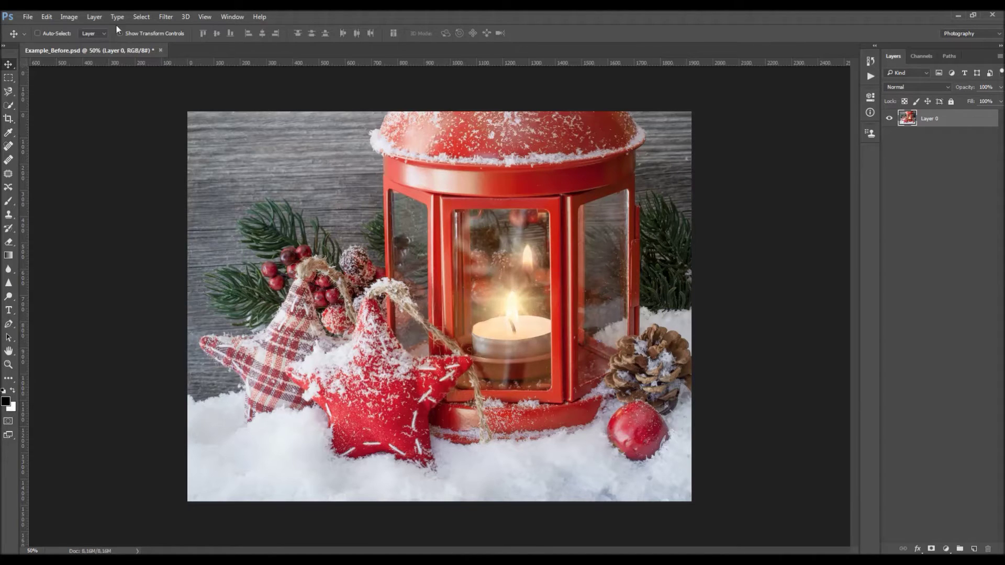
{"action": "left_click", "coordinate": [94, 16]}
{"action": "mouse_move", "coordinate": [130, 29]}
{"action": "left_click", "coordinate": [252, 38]}
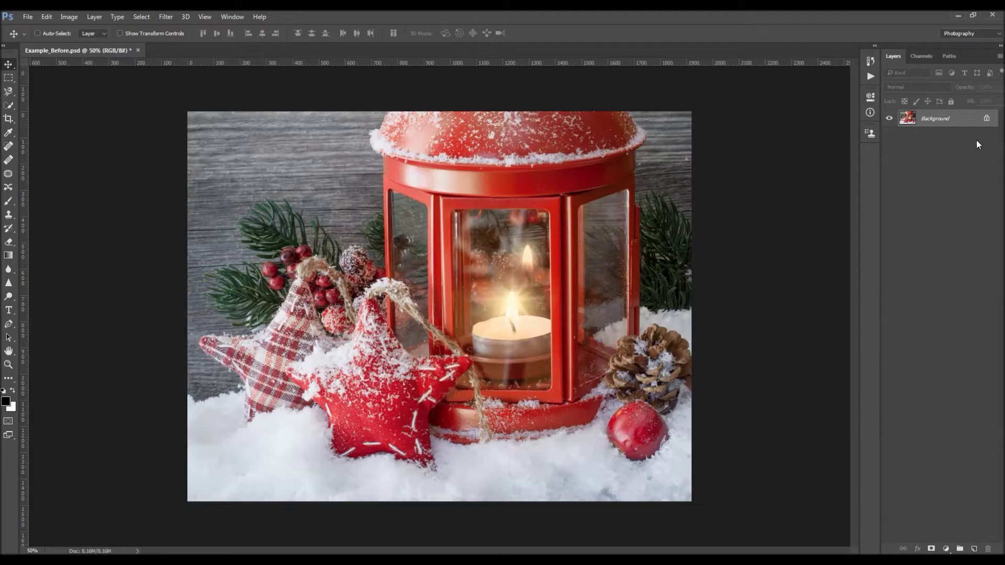
Check the Layers panel options for default masks on fill layers and adding "copy" to copied layers and groups
{"action": "left_click", "coordinate": [999, 56]}
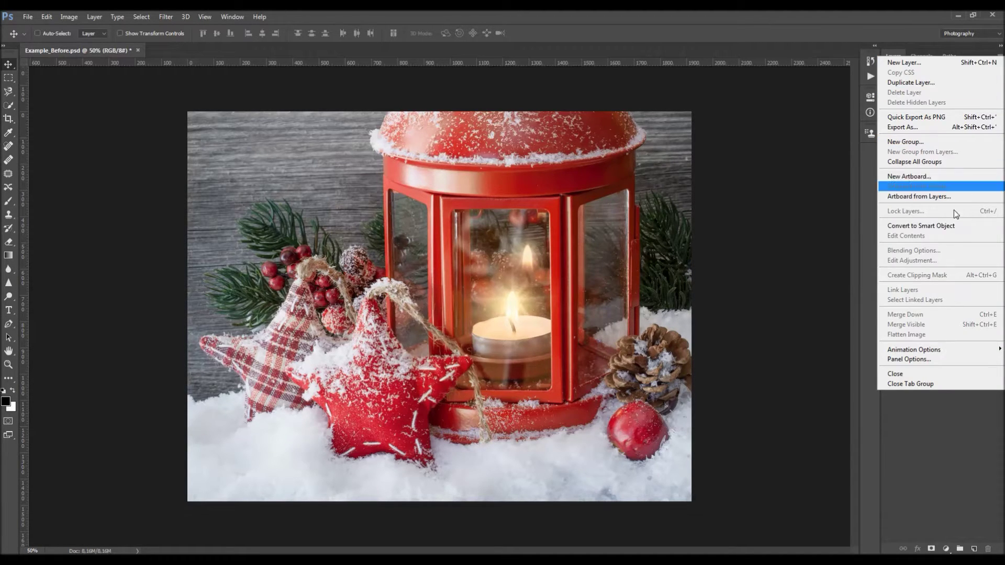
{"action": "left_click", "coordinate": [930, 360]}
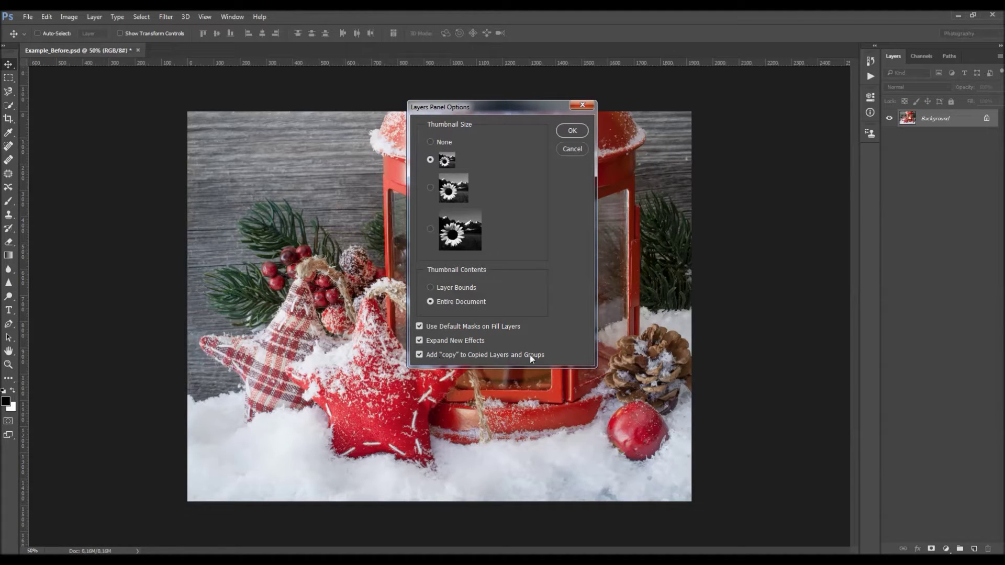
{"action": "left_click", "coordinate": [574, 104]}
Check the photo's color mode, pixel dimensions and resolution without changing them
{"action": "left_click", "coordinate": [72, 17]}
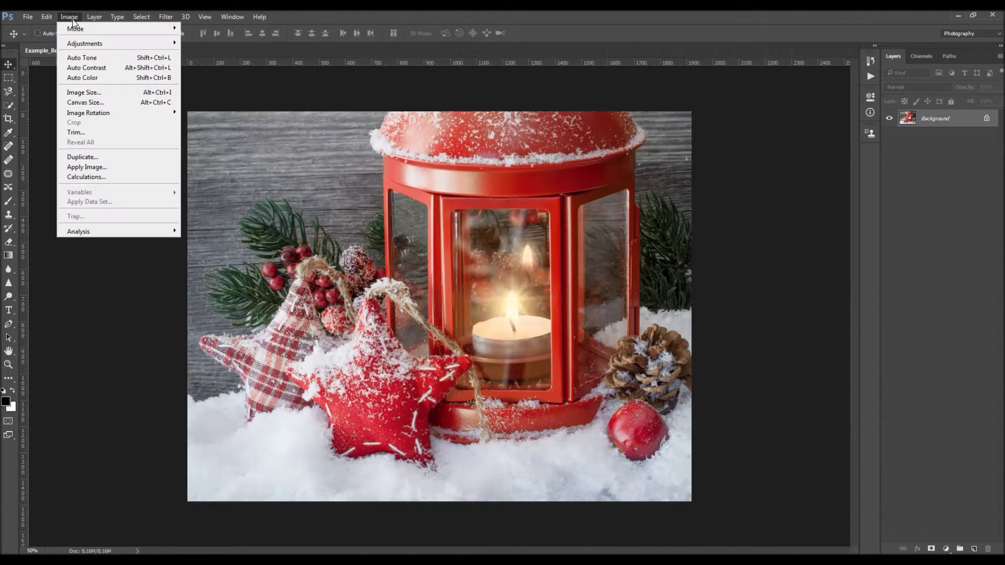
{"action": "mouse_move", "coordinate": [75, 29]}
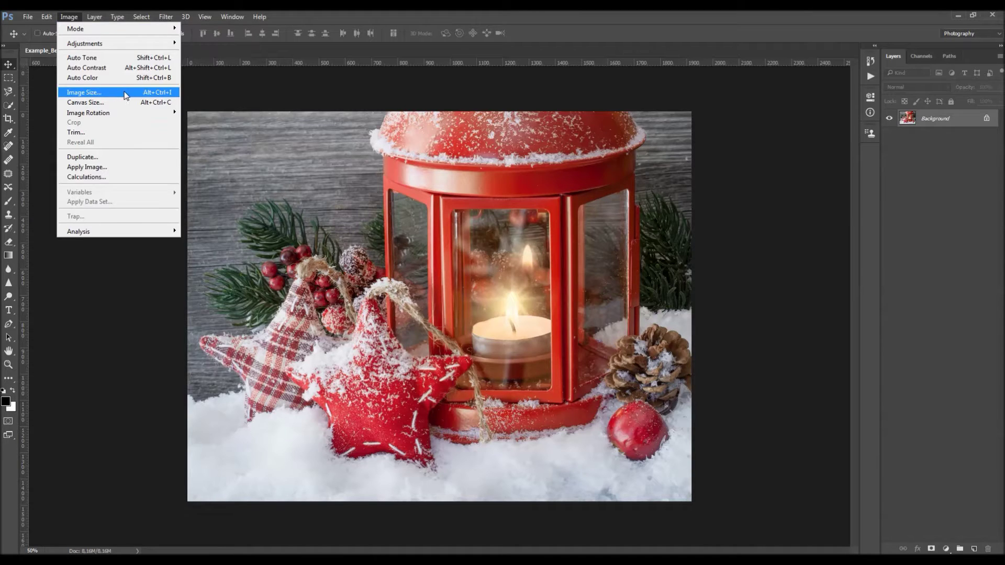
{"action": "left_click", "coordinate": [84, 92]}
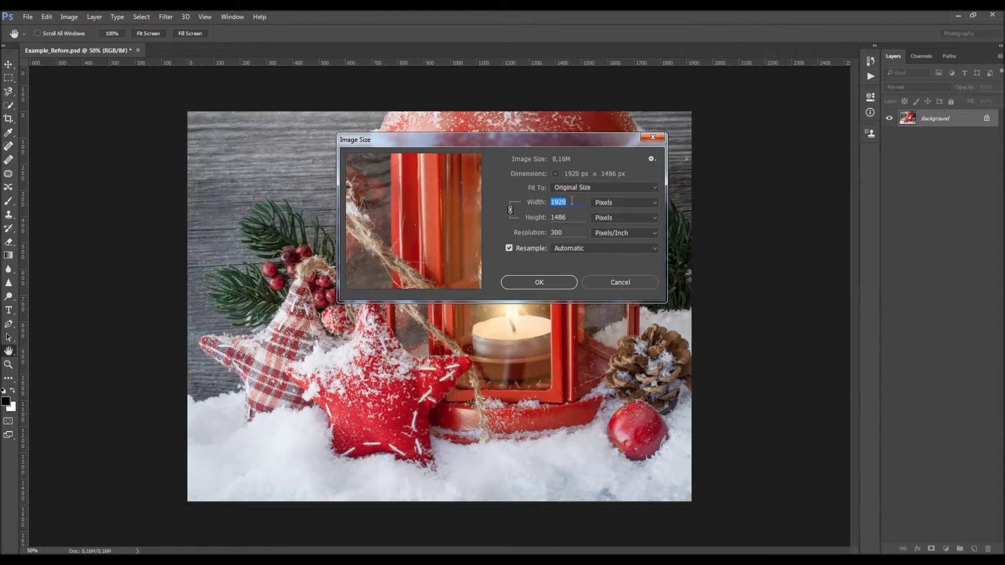
{"action": "double_click", "coordinate": [572, 234]}
{"action": "left_click", "coordinate": [657, 141]}
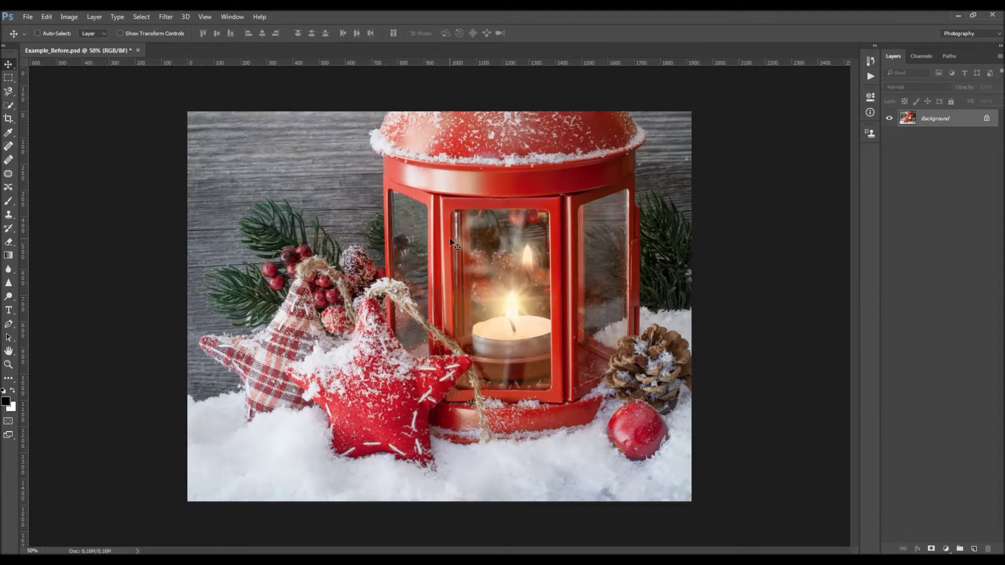
Load the Christmas action file from the CC 2015.5+ folder and select the Christmas action inside its set
{"action": "left_click", "coordinate": [232, 16]}
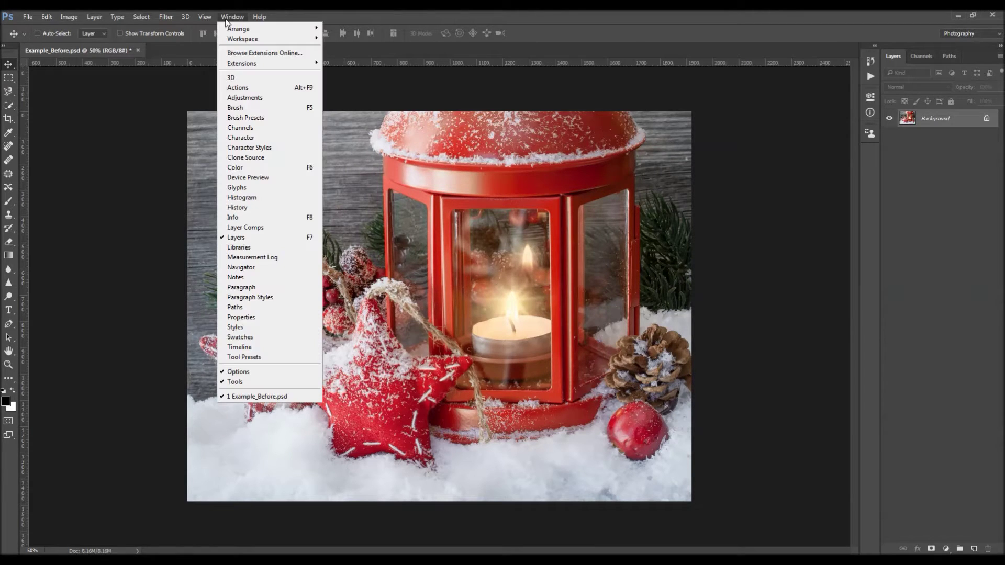
{"action": "left_click", "coordinate": [246, 87]}
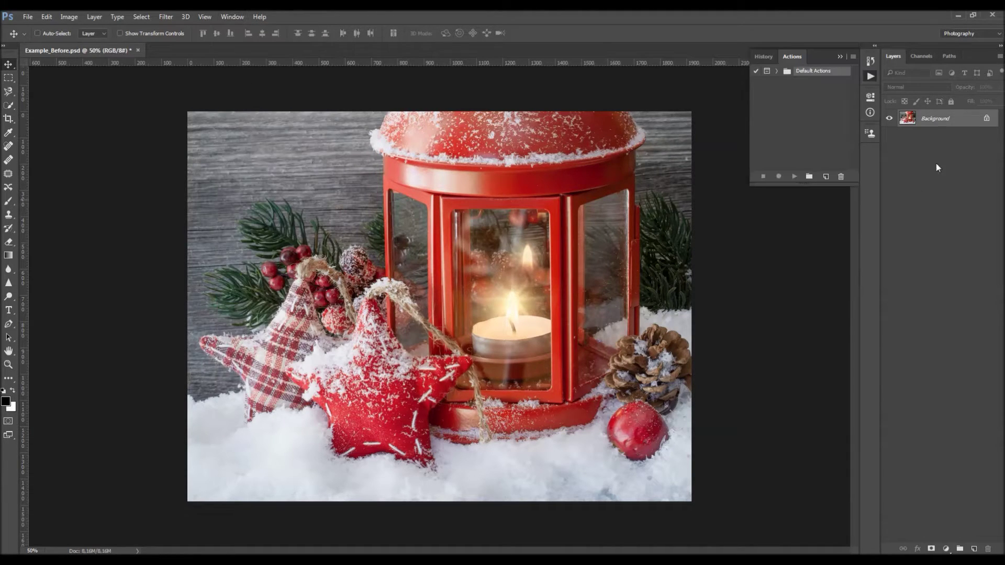
{"action": "left_click", "coordinate": [853, 56]}
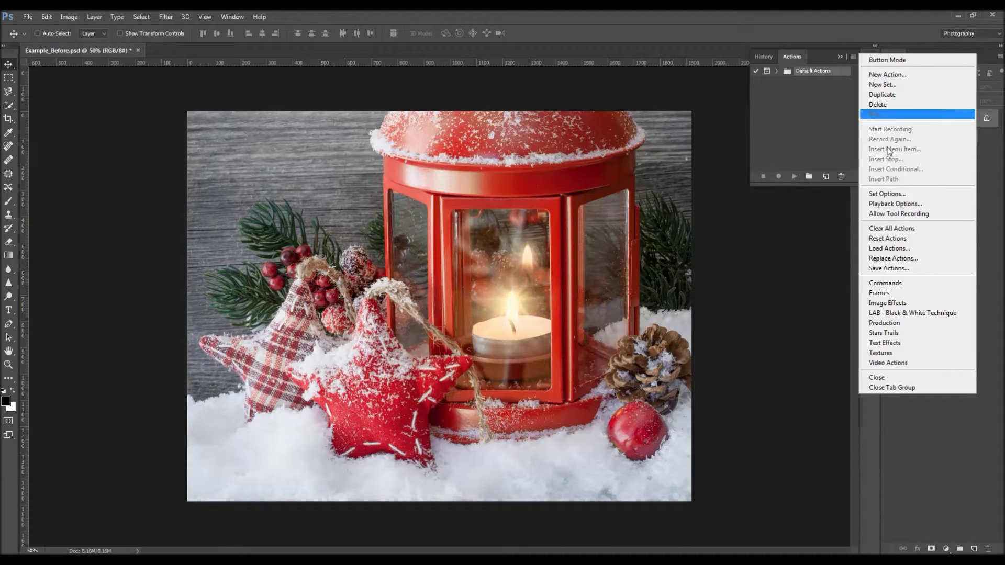
{"action": "left_click", "coordinate": [899, 249]}
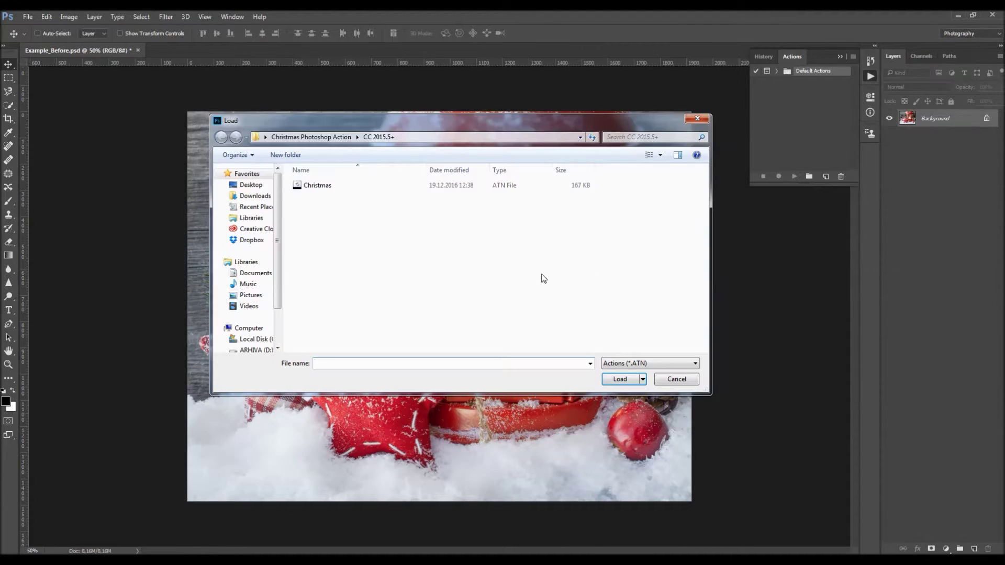
{"action": "left_click", "coordinate": [311, 136]}
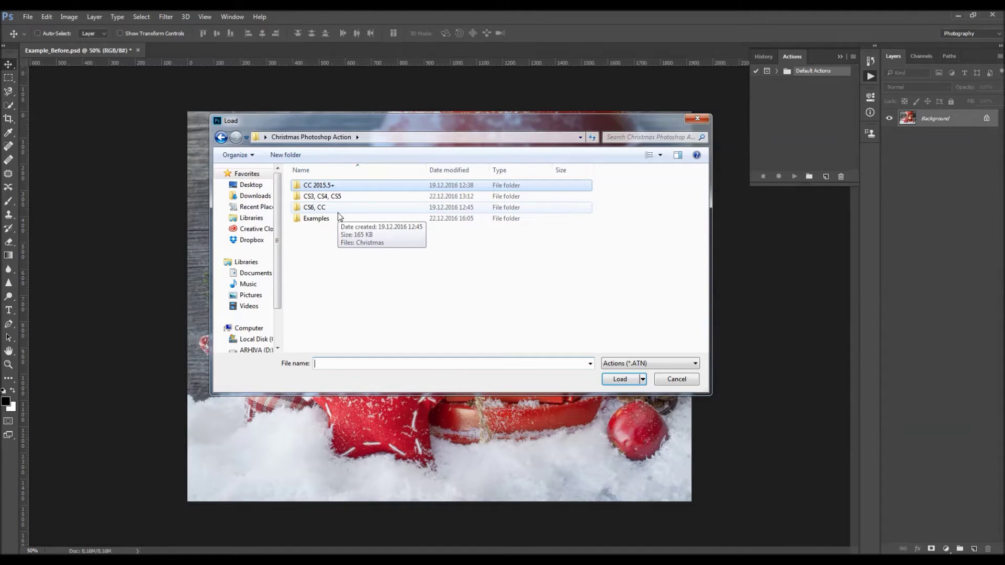
{"action": "left_click", "coordinate": [337, 212]}
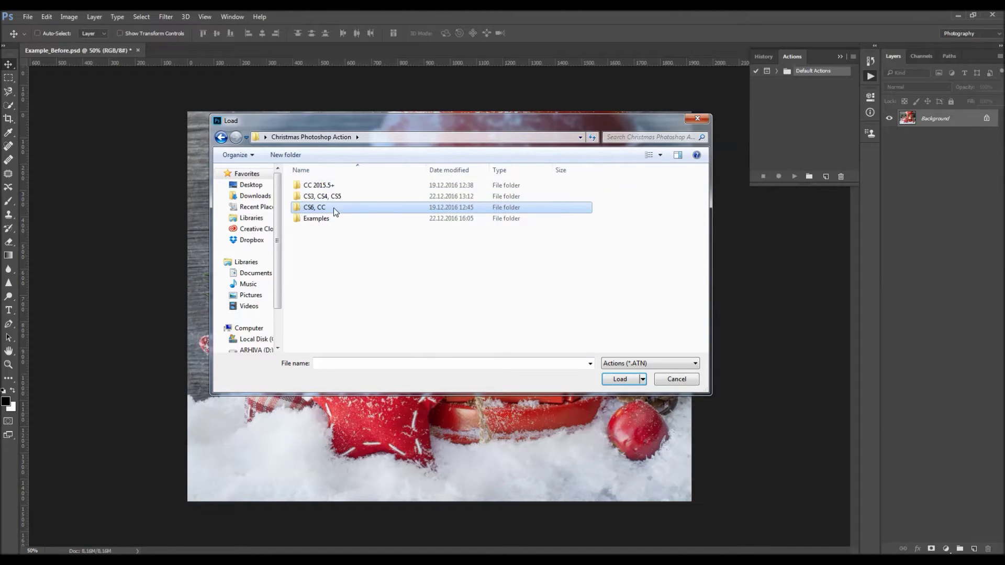
{"action": "left_click", "coordinate": [339, 188]}
{"action": "double_click", "coordinate": [340, 187]}
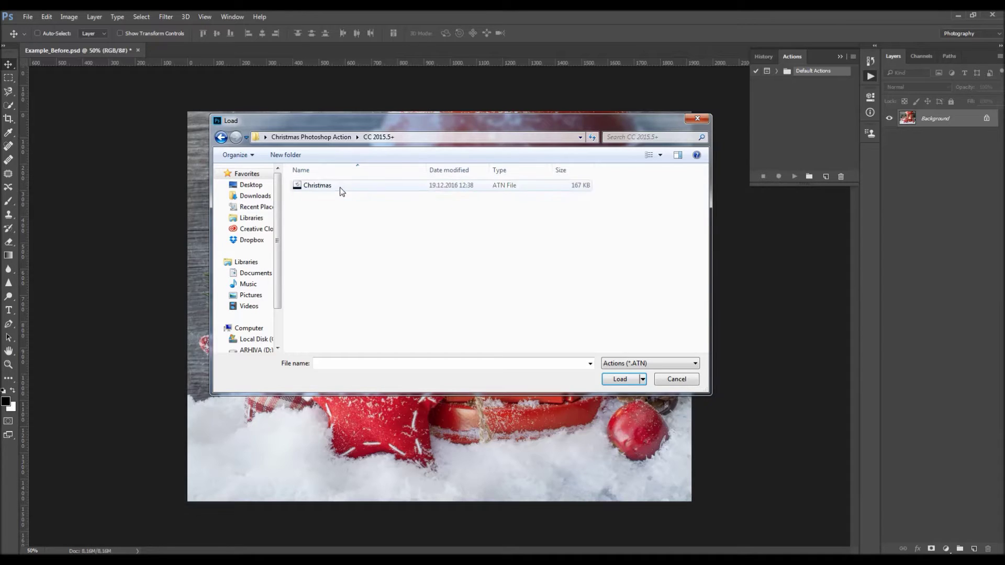
{"action": "double_click", "coordinate": [440, 185]}
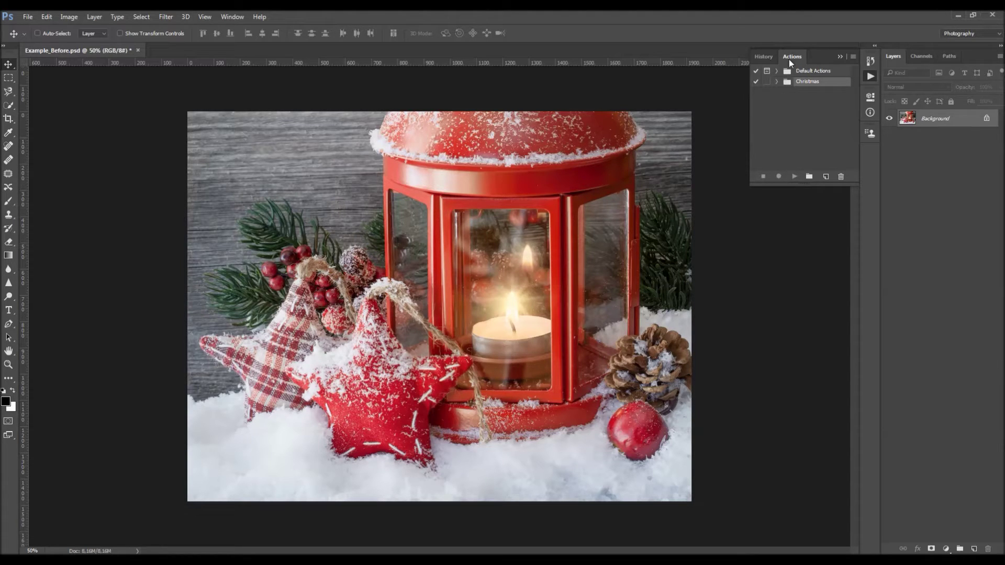
{"action": "left_click", "coordinate": [776, 81]}
{"action": "left_click", "coordinate": [811, 93]}
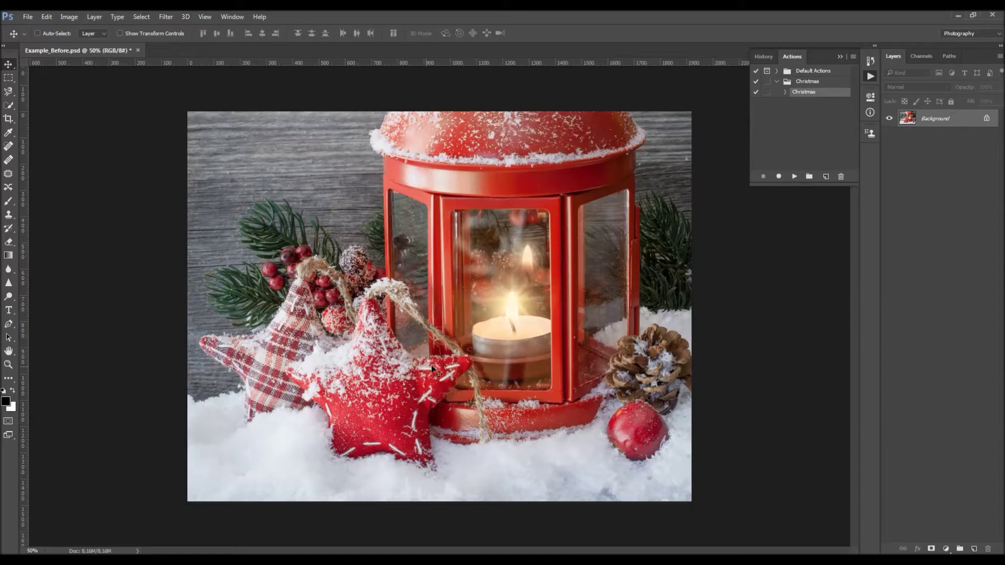
Create a new layer named brush above the Background, with Normal mode and 100% opacity
{"action": "left_click", "coordinate": [94, 17]}
{"action": "mouse_move", "coordinate": [97, 30]}
{"action": "left_click", "coordinate": [251, 31]}
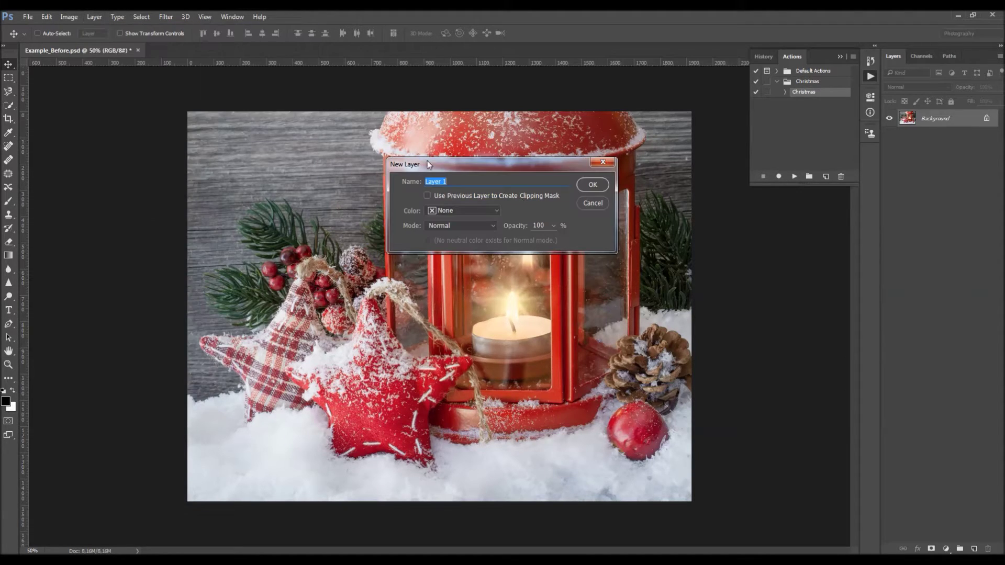
{"action": "type", "text": "brush"}
{"action": "double_click", "coordinate": [427, 250]}
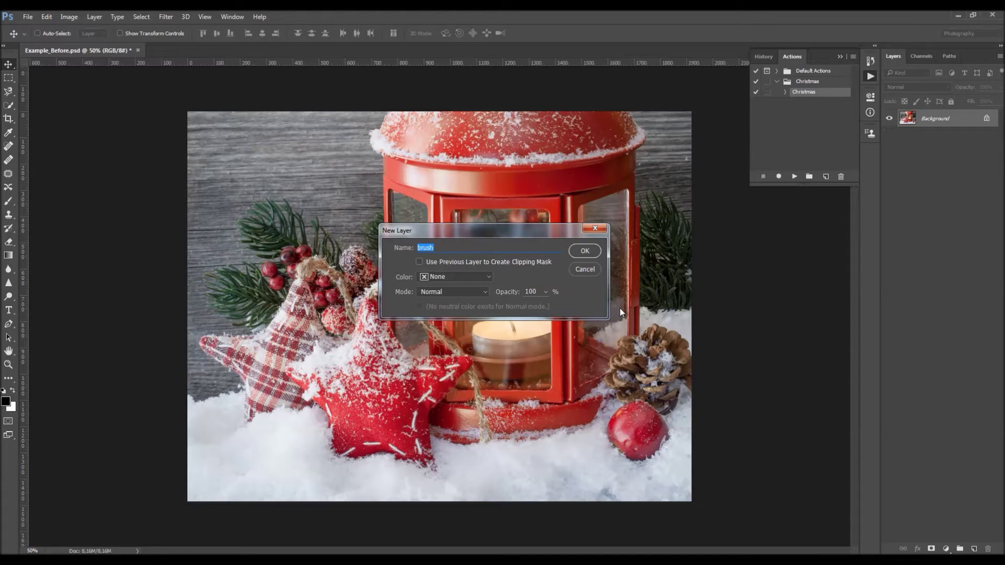
{"action": "left_click", "coordinate": [585, 251]}
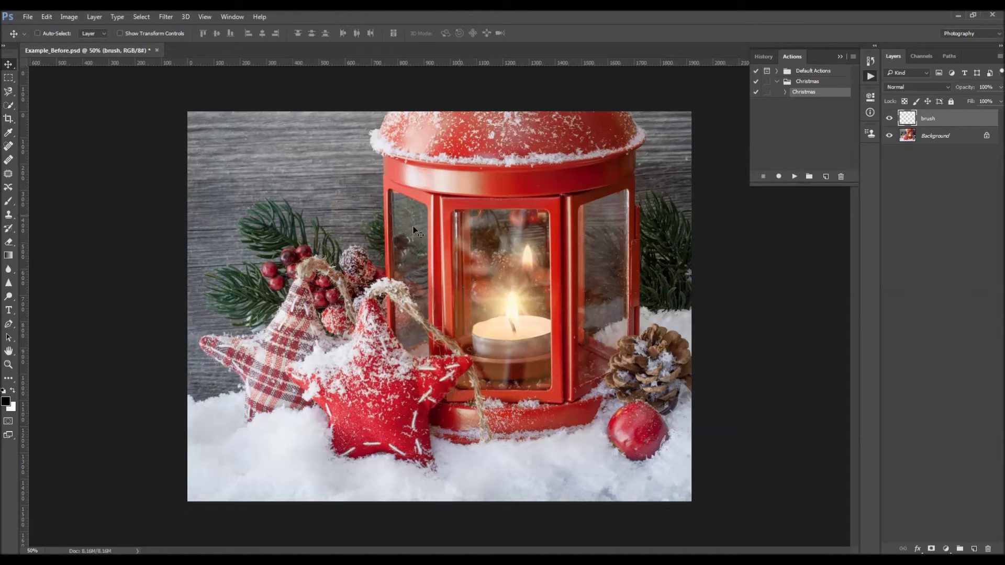
Activate the Brush tool with a soft round tip at 0% hardness and 100% opacity
{"action": "key", "text": "b"}
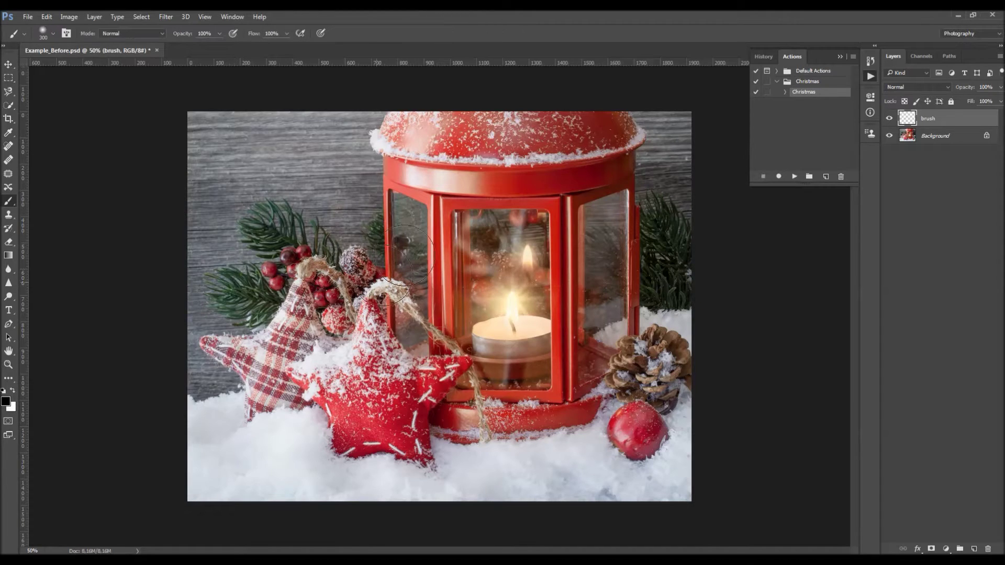
{"action": "right_click", "coordinate": [437, 199]}
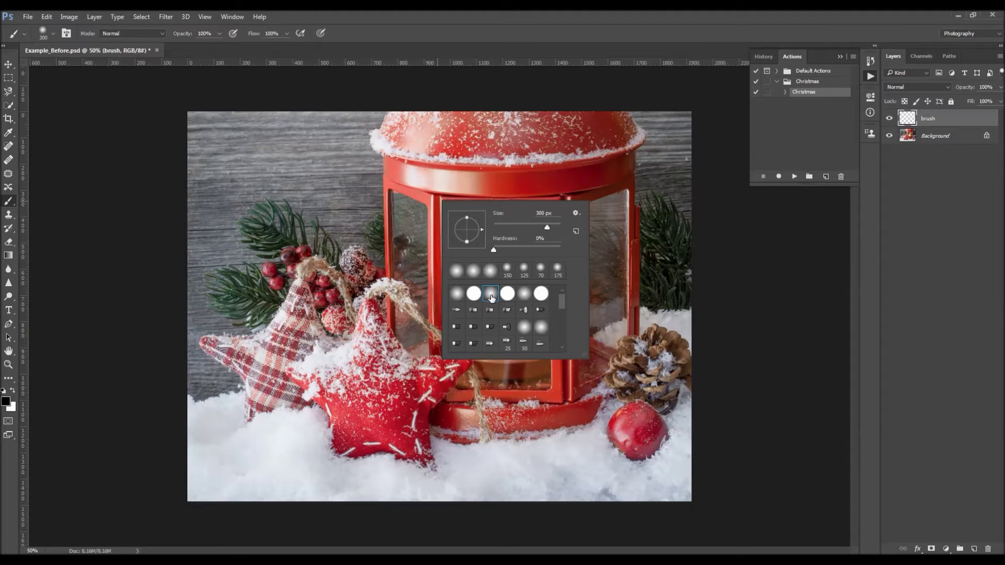
{"action": "key", "text": "Return"}
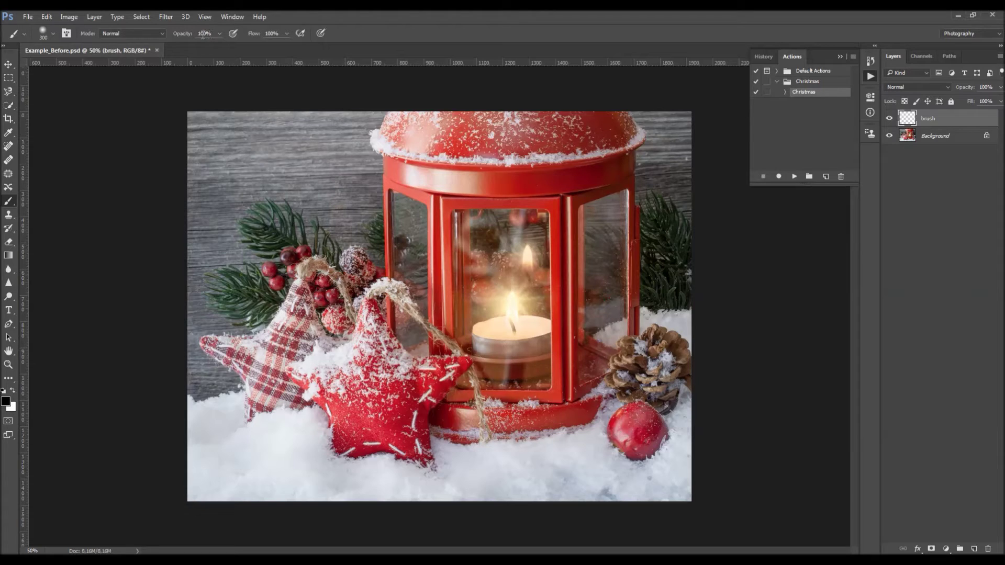
{"action": "left_click", "coordinate": [203, 33]}
Set the foreground color to bright green
{"action": "left_click", "coordinate": [6, 402]}
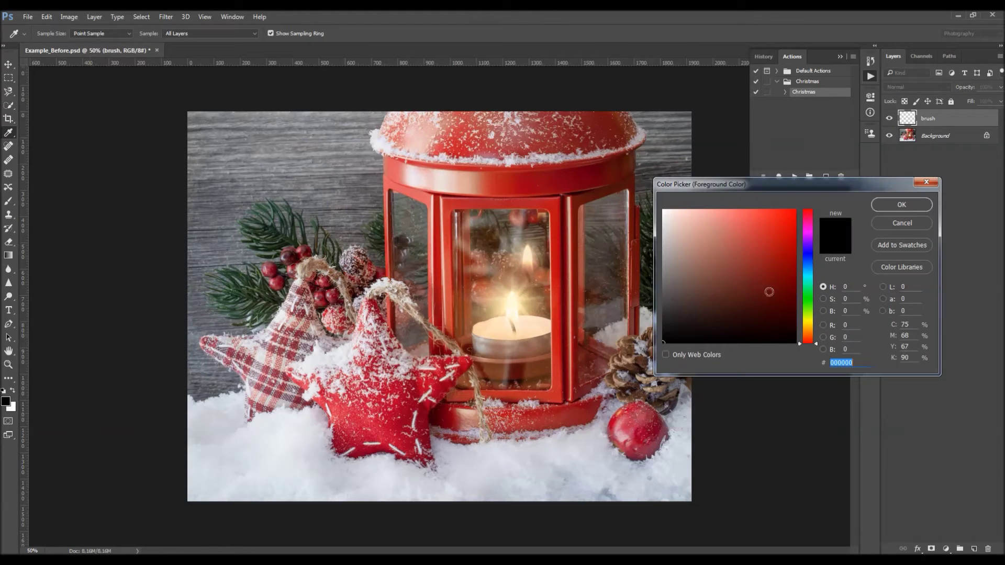
{"action": "left_click", "coordinate": [808, 306]}
{"action": "left_click", "coordinate": [764, 230]}
{"action": "key", "text": "Return"}
Paint over the lantern and the fabric stars on the brush layer with an enlarged soft green brush
{"action": "key", "text": "bracketright"}
{"action": "key", "text": "bracketright"}
{"action": "key", "text": "bracketright"}
{"action": "key", "text": "bracketright"}
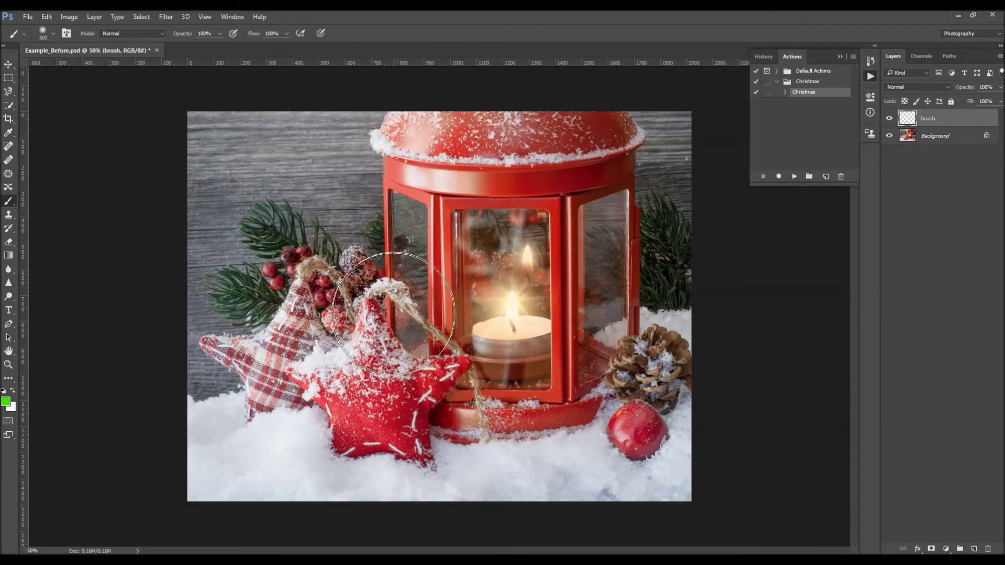
{"action": "key", "text": "bracketright"}
{"action": "key", "text": "bracketright"}
{"action": "mouse_move", "coordinate": [497, 293]}
{"action": "left_mouse_down"}
{"action": "mouse_move", "coordinate": [494, 259]}
{"action": "mouse_move", "coordinate": [512, 191]}
{"action": "mouse_move", "coordinate": [515, 278]}
{"action": "mouse_move", "coordinate": [505, 185]}
{"action": "mouse_move", "coordinate": [465, 309]}
{"action": "mouse_move", "coordinate": [493, 233]}
{"action": "mouse_move", "coordinate": [506, 293]}
{"action": "mouse_move", "coordinate": [550, 199]}
{"action": "mouse_move", "coordinate": [548, 331]}
{"action": "mouse_move", "coordinate": [573, 346]}
{"action": "mouse_move", "coordinate": [580, 274]}
{"action": "mouse_move", "coordinate": [580, 345]}
{"action": "mouse_move", "coordinate": [596, 314]}
{"action": "mouse_move", "coordinate": [591, 361]}
{"action": "mouse_move", "coordinate": [606, 377]}
{"action": "mouse_move", "coordinate": [471, 364]}
{"action": "mouse_move", "coordinate": [423, 385]}
{"action": "mouse_move", "coordinate": [362, 392]}
{"action": "mouse_move", "coordinate": [302, 365]}
{"action": "mouse_move", "coordinate": [361, 347]}
{"action": "mouse_move", "coordinate": [441, 371]}
{"action": "mouse_move", "coordinate": [499, 344]}
{"action": "mouse_move", "coordinate": [507, 212]}
{"action": "mouse_move", "coordinate": [509, 224]}
{"action": "mouse_move", "coordinate": [500, 202]}
{"action": "mouse_move", "coordinate": [503, 251]}
{"action": "mouse_move", "coordinate": [593, 308]}
{"action": "mouse_move", "coordinate": [622, 311]}
{"action": "left_mouse_up"}
{"action": "key", "text": "bracketleft"}
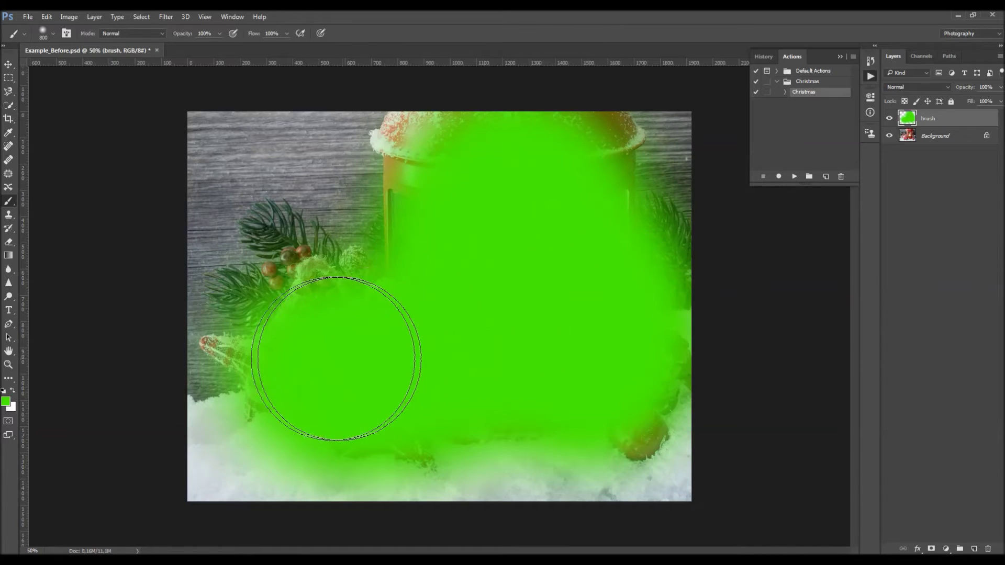
{"action": "key", "text": "v"}
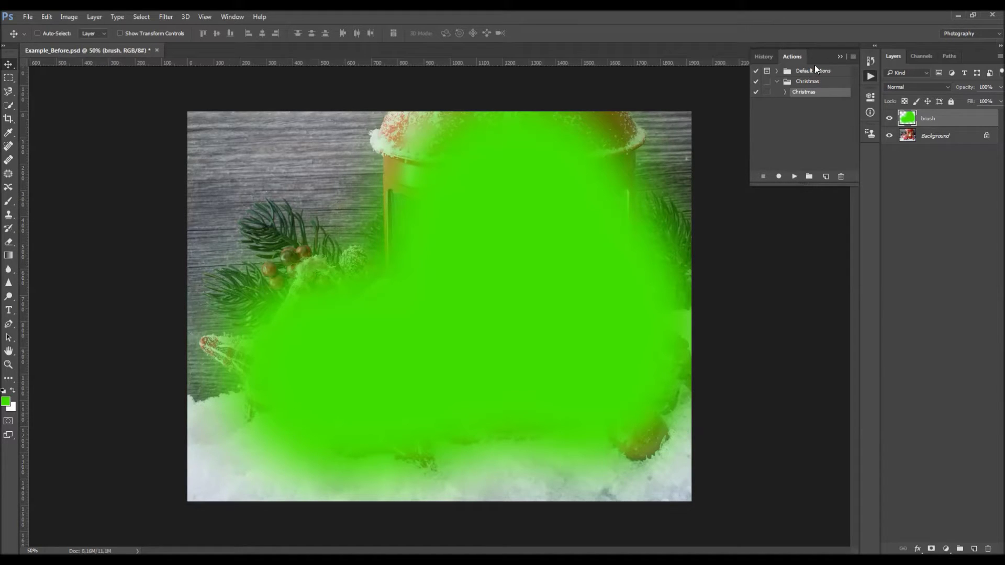
Run the Christmas action on the photo and collapse the Christmas layer group with all its subgroups
{"action": "left_click", "coordinate": [794, 177]}
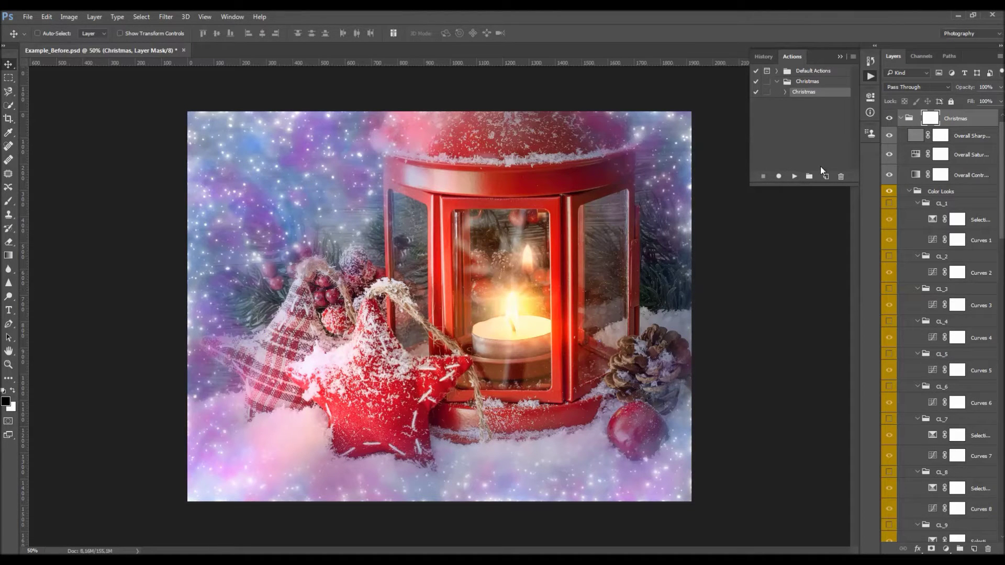
{"action": "left_click", "coordinate": [839, 56]}
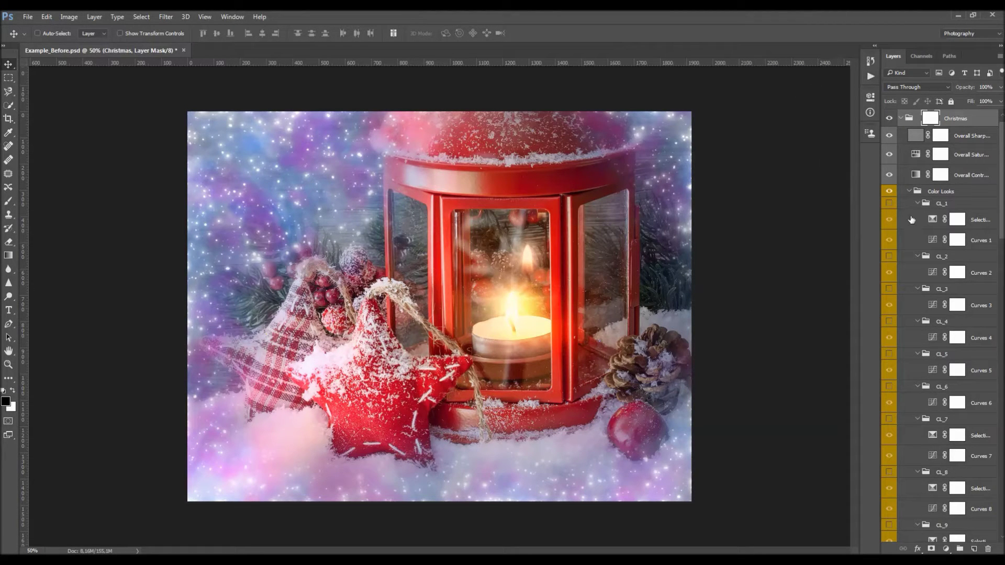
{"action": "mouse_move", "coordinate": [1001, 163]}
{"action": "left_mouse_down"}
{"action": "mouse_move", "coordinate": [999, 439]}
{"action": "mouse_move", "coordinate": [997, 149]}
{"action": "left_mouse_up"}
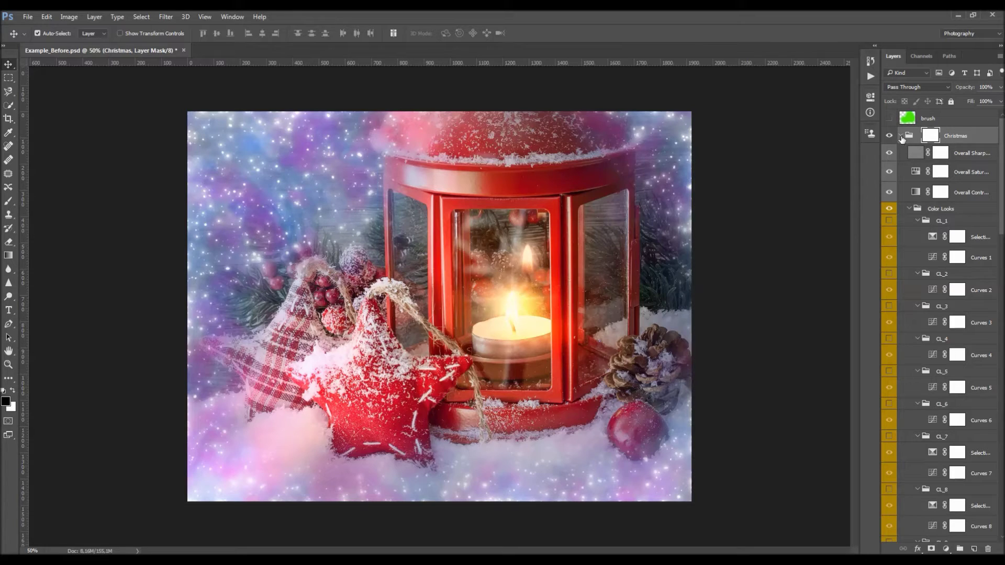
{"action": "left_click", "coordinate": [900, 136], "text": "ctrl"}
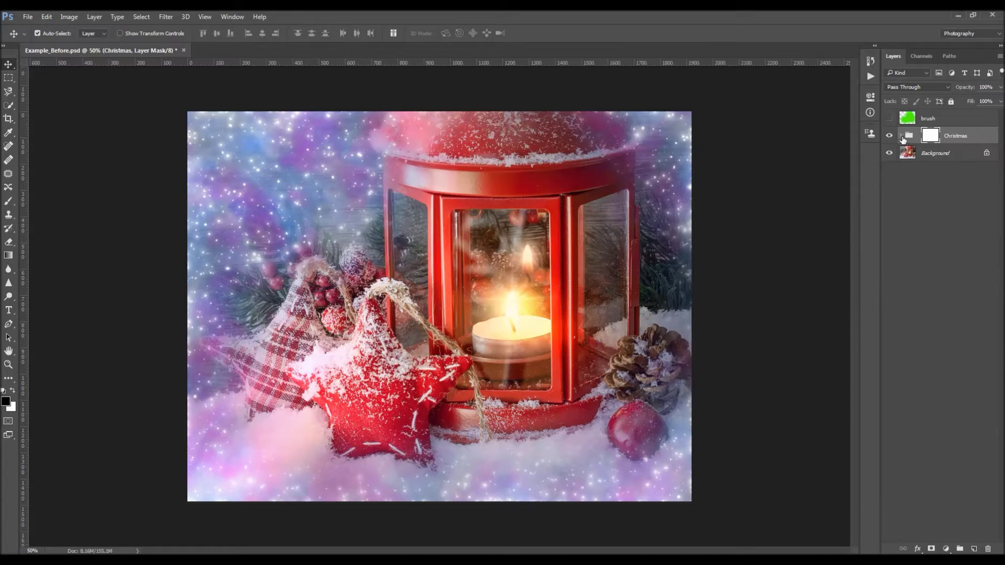
Expand the Christmas group and widen the layer list so the full layer names are readable
{"action": "left_click", "coordinate": [900, 136]}
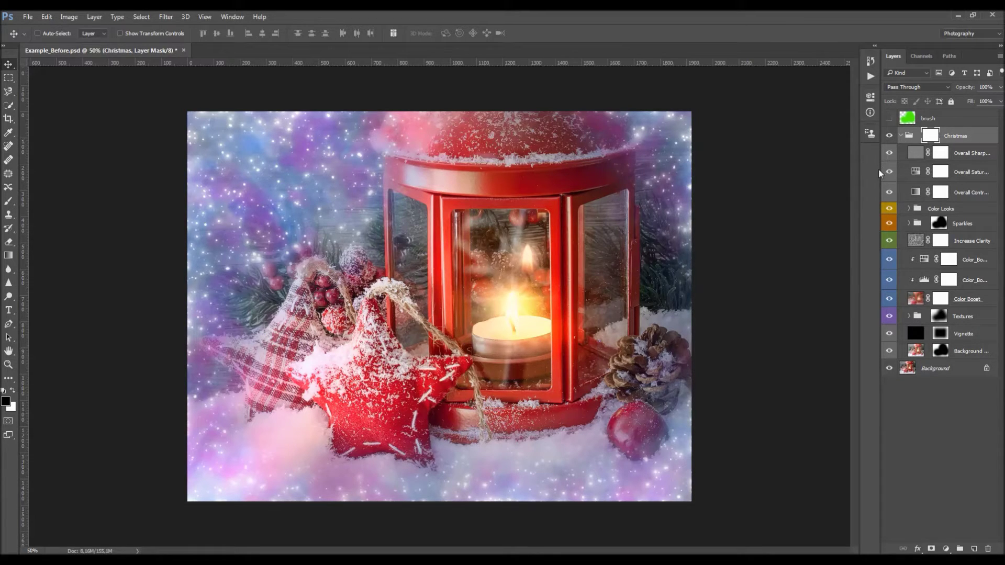
{"action": "left_click_drag", "start_coordinate": [881, 172], "coordinate": [852, 172]}
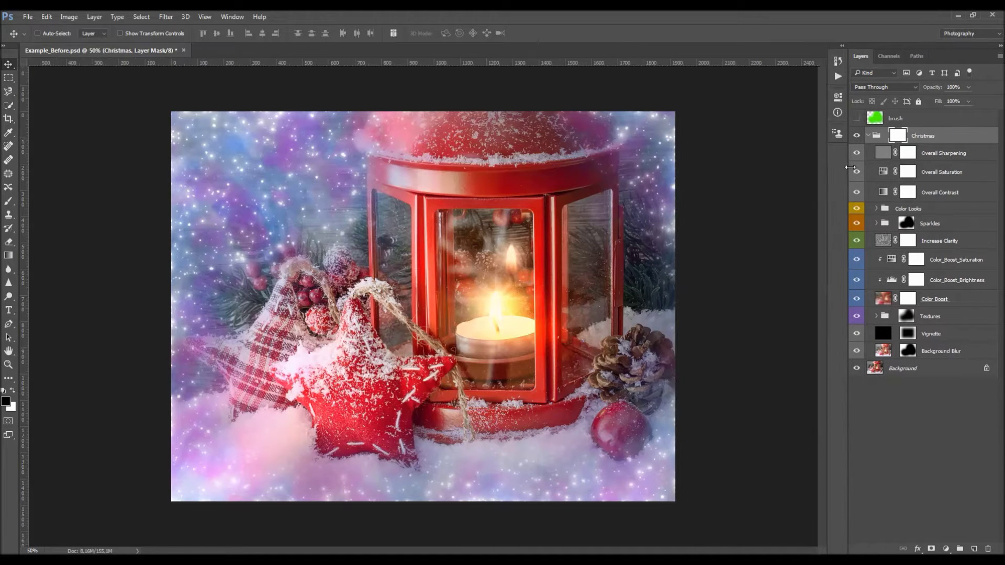
{"action": "left_click", "coordinate": [946, 121]}
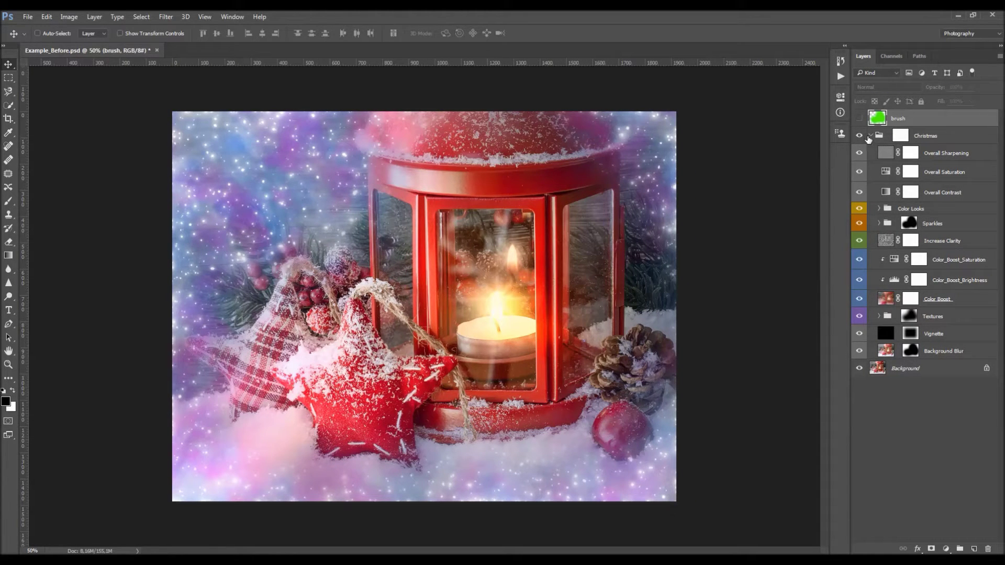
With the brush layer made visible again, delete the collapsed Christmas group and rerun the Christmas action on the photo
{"action": "left_click", "coordinate": [870, 136]}
{"action": "left_click", "coordinate": [858, 118]}
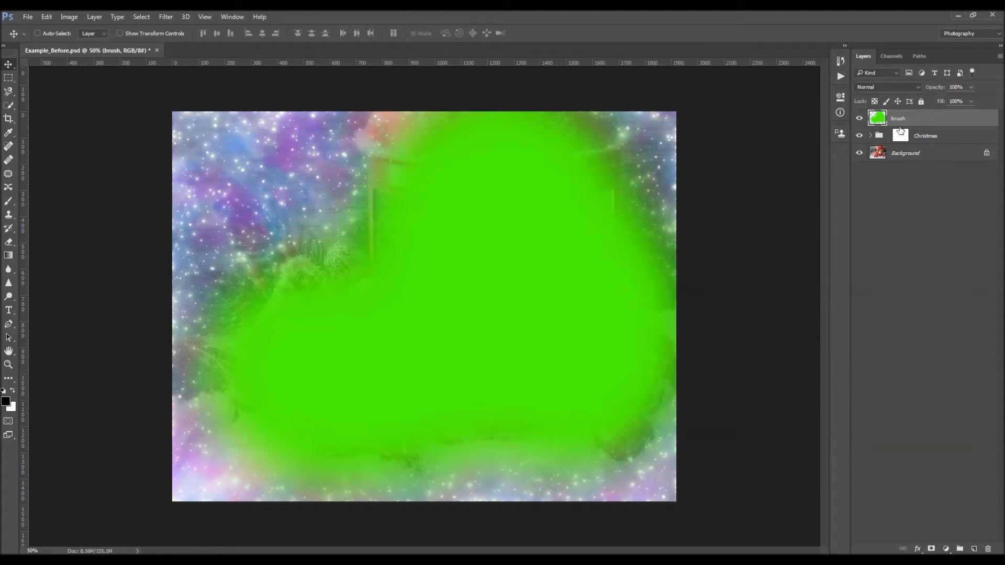
{"action": "left_click", "coordinate": [946, 137]}
{"action": "key", "text": "Delete"}
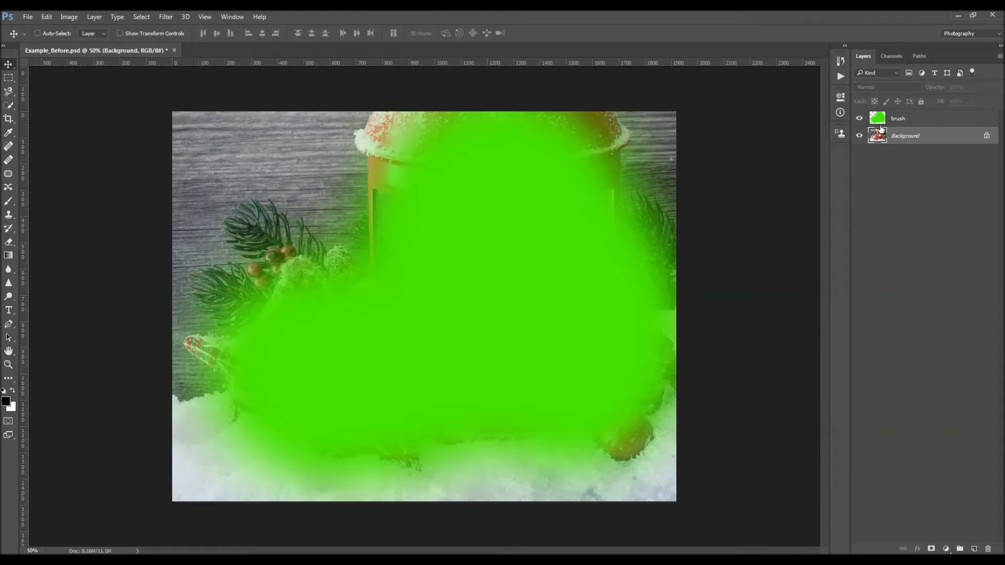
{"action": "left_click", "coordinate": [840, 76]}
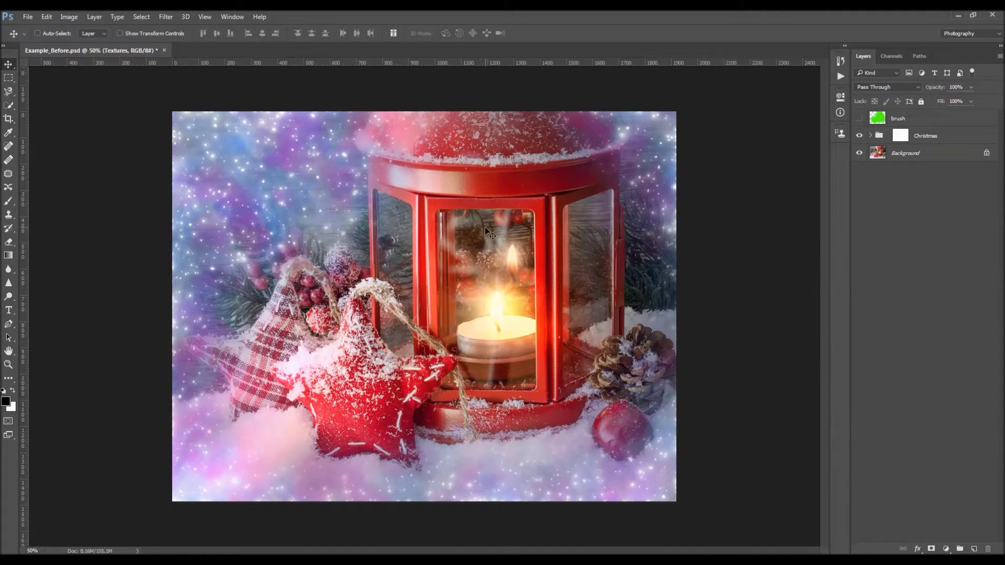
Compare the photo with and without the new Christmas group and expand the group
{"action": "left_click", "coordinate": [899, 118]}
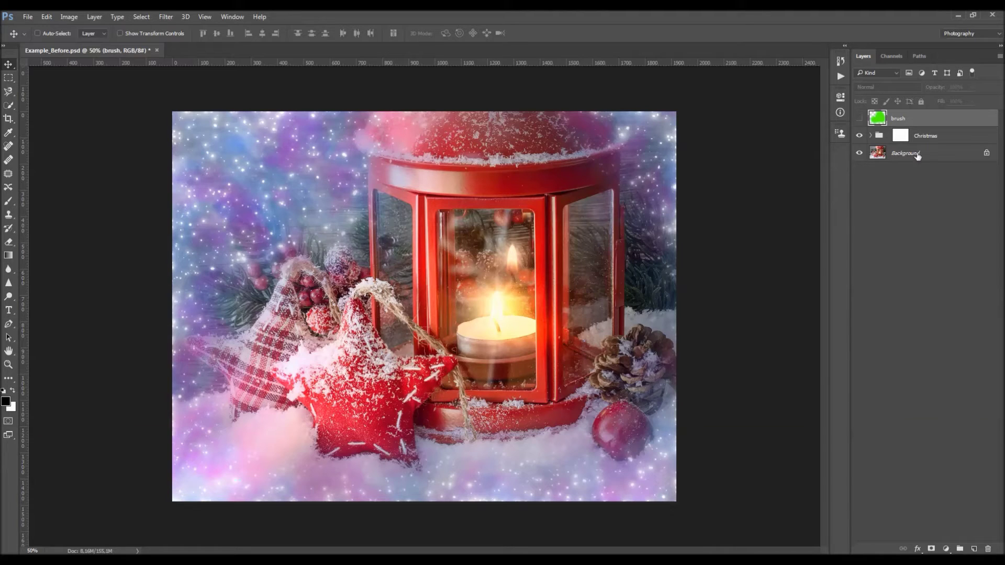
{"action": "left_click", "coordinate": [932, 137]}
{"action": "left_click", "coordinate": [859, 135]}
{"action": "left_click", "coordinate": [858, 136]}
{"action": "left_click", "coordinate": [870, 136]}
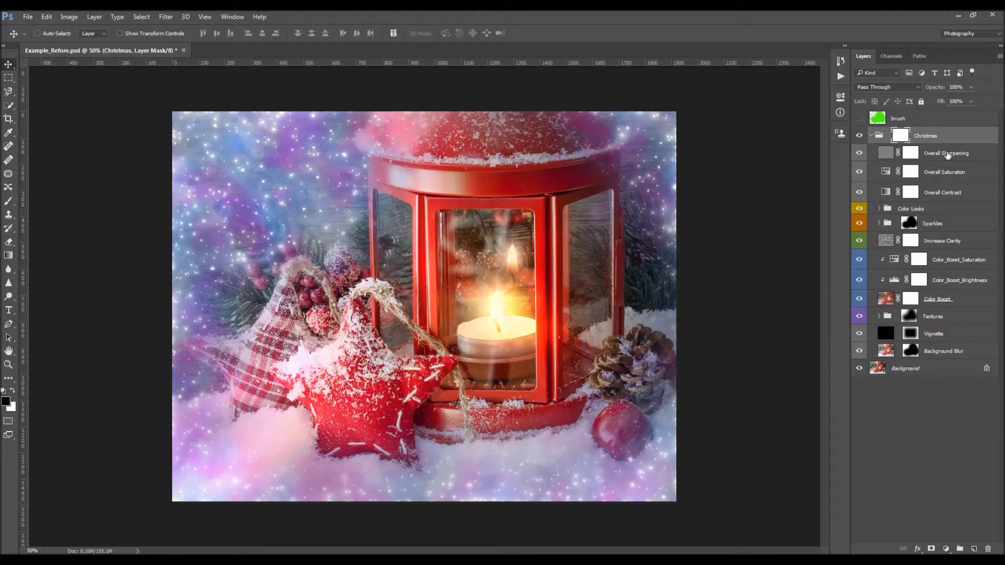
Compare the photo with and without the Overall Sharpening layer
{"action": "left_click", "coordinate": [947, 154]}
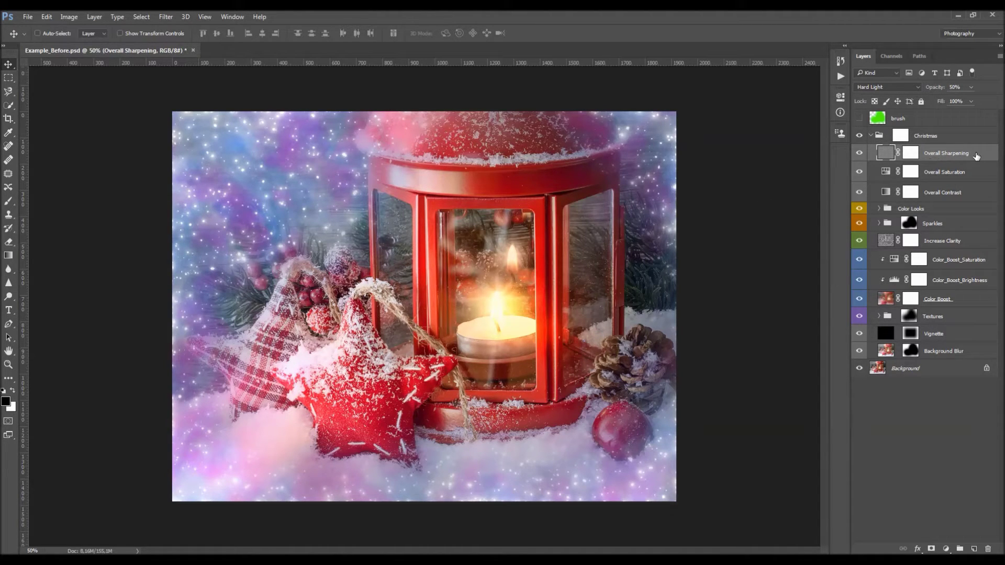
{"action": "left_click", "coordinate": [859, 154]}
{"action": "left_click", "coordinate": [859, 154]}
{"action": "left_click", "coordinate": [859, 153]}
{"action": "left_click", "coordinate": [859, 154]}
Set the Overall Sharpening layer's opacity to 65% and compare the photo with and without it
{"action": "left_click_drag", "start_coordinate": [936, 90], "coordinate": [931, 90]}
{"action": "left_click", "coordinate": [965, 88]}
{"action": "key", "text": "Down"}
{"action": "key", "text": "Down"}
{"action": "key", "text": "shift+Down"}
{"action": "key", "text": "shift+Down"}
{"action": "key", "text": "shift+Down"}
{"action": "key", "text": "Down"}
{"action": "key", "text": "Down"}
{"action": "key", "text": "Down"}
{"action": "key", "text": "Return"}
{"action": "left_click", "coordinate": [859, 153]}
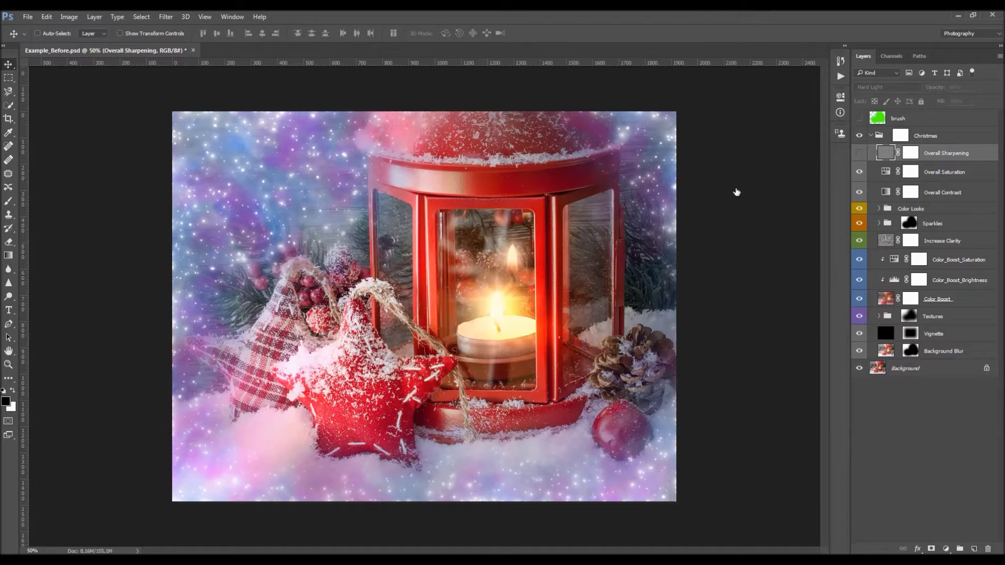
{"action": "left_click", "coordinate": [858, 153]}
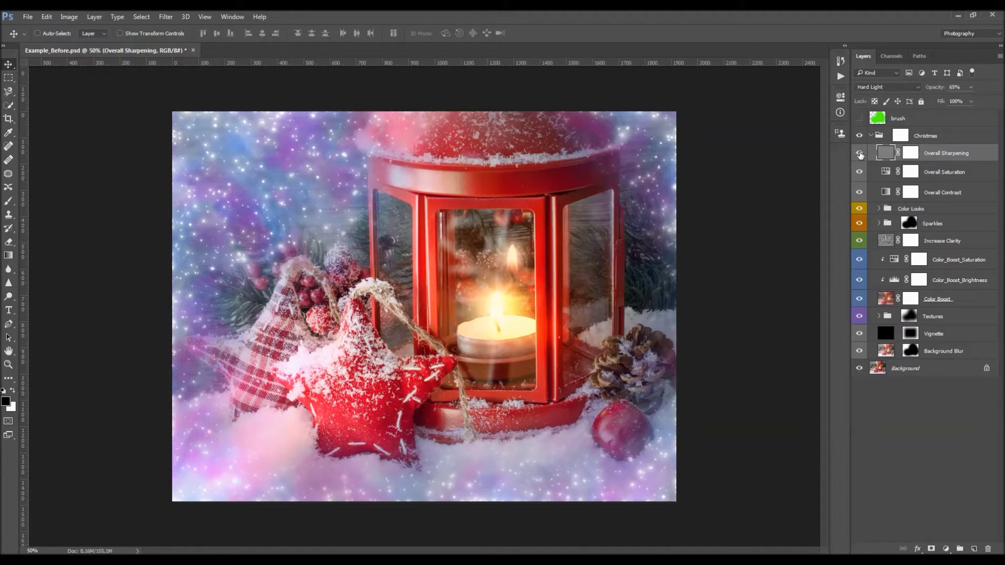
Hide the Overall Sharpening layer in the Christmas group
{"action": "left_click_drag", "start_coordinate": [552, 214], "coordinate": [565, 201]}
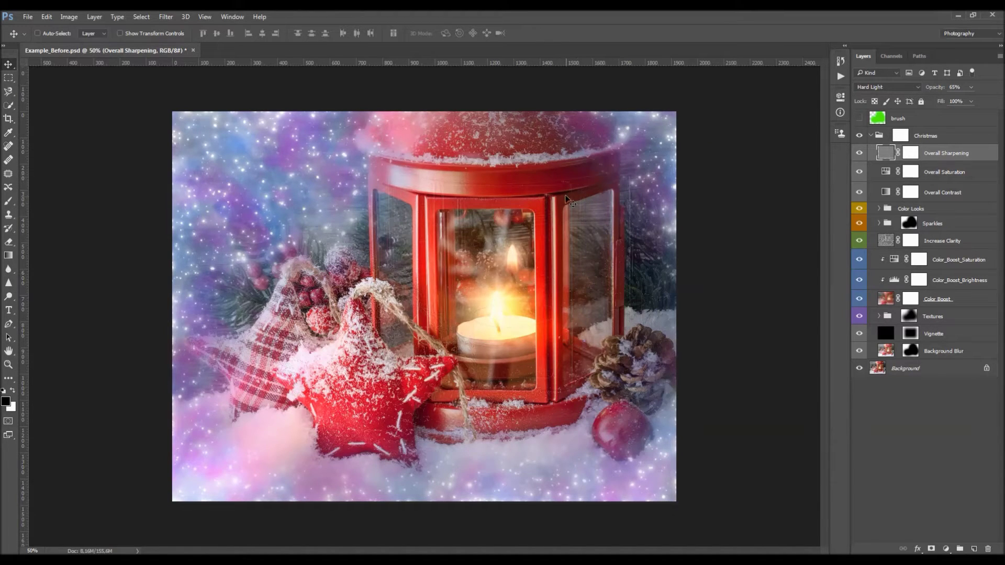
{"action": "key", "text": "ctrl"}
{"action": "left_click", "coordinate": [859, 153]}
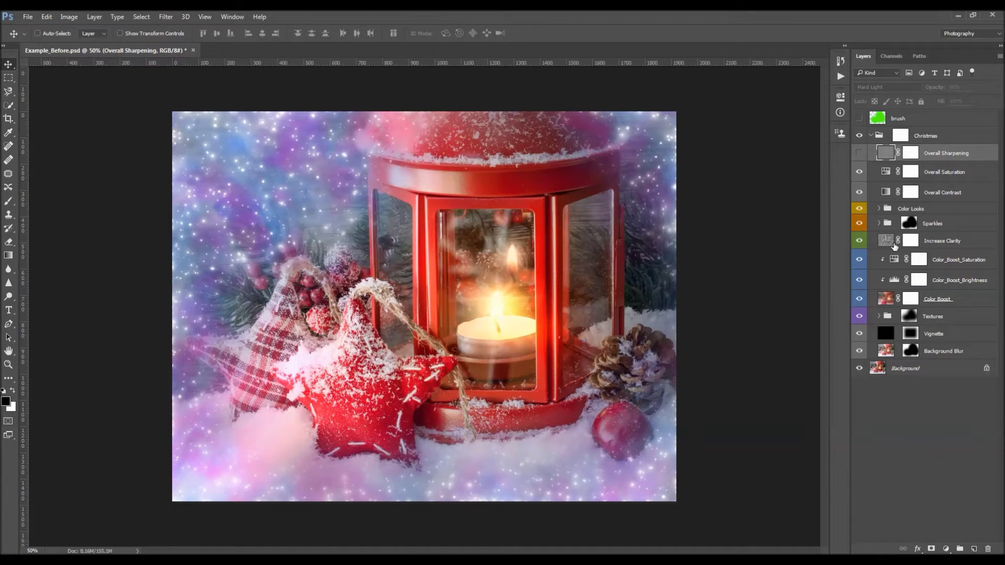
Set the Overall Saturation adjustment's saturation to +8 and compare the photo with and without it
{"action": "left_click", "coordinate": [956, 173]}
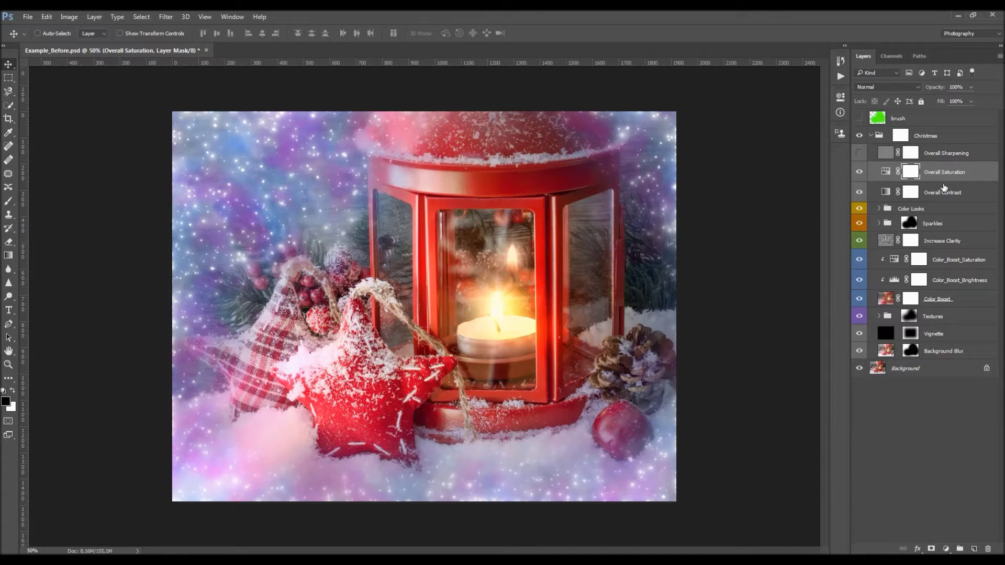
{"action": "double_click", "coordinate": [885, 171]}
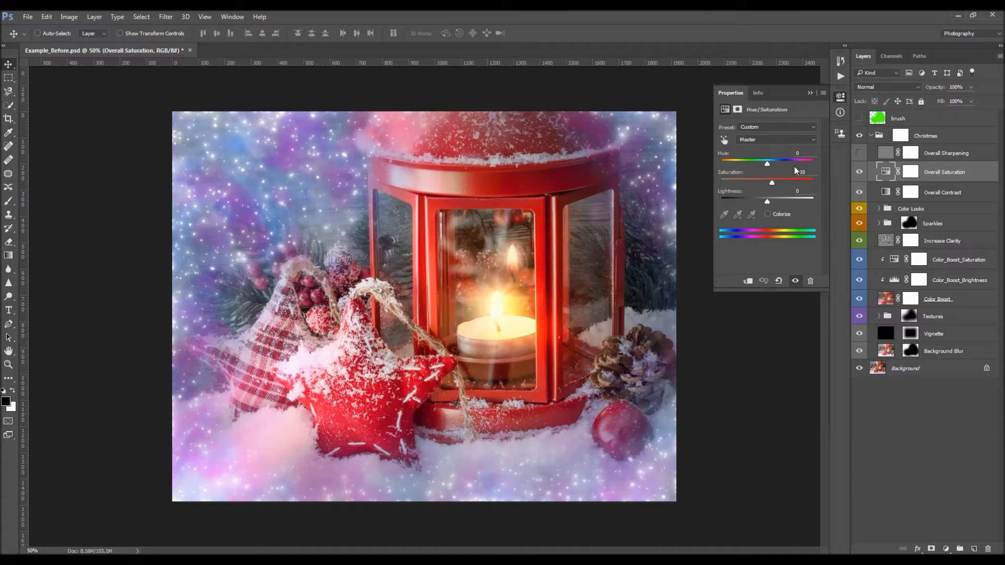
{"action": "left_click_drag", "start_coordinate": [768, 188], "coordinate": [799, 185]}
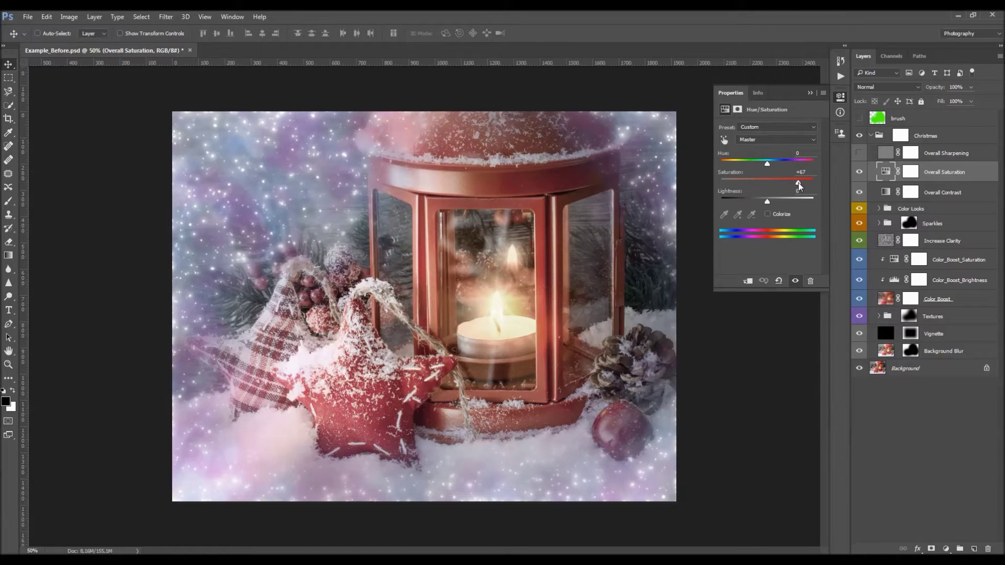
{"action": "left_click_drag", "start_coordinate": [799, 186], "coordinate": [774, 183]}
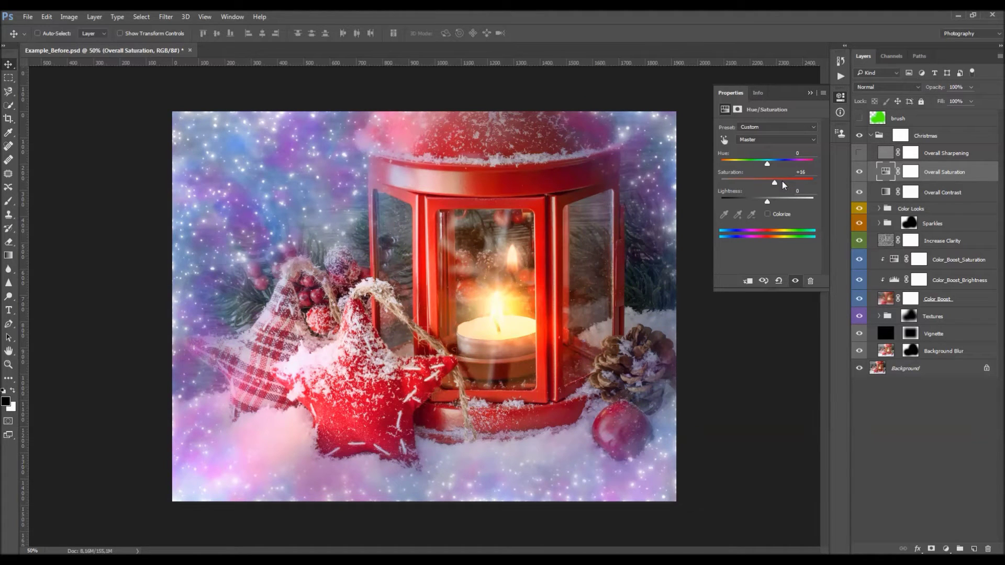
{"action": "left_click_drag", "start_coordinate": [776, 184], "coordinate": [769, 184]}
{"action": "left_click", "coordinate": [859, 172]}
{"action": "left_click", "coordinate": [859, 172]}
Try the Overall Contrast layer at 100% opacity and reduce its opacity to 11%
{"action": "left_click", "coordinate": [890, 199]}
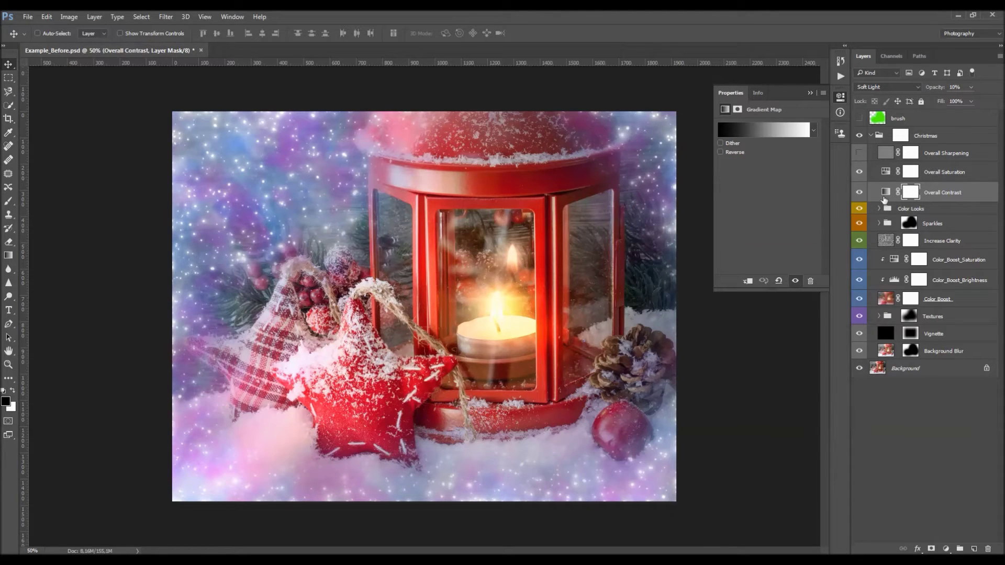
{"action": "left_click", "coordinate": [810, 94]}
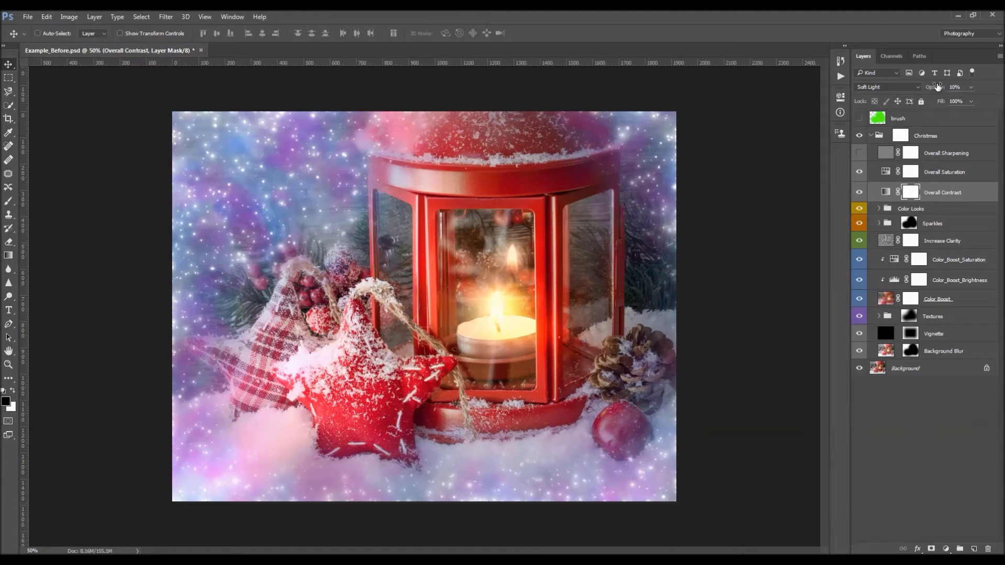
{"action": "left_click_drag", "start_coordinate": [941, 90], "coordinate": [938, 90]}
{"action": "type", "text": "100"}
{"action": "key", "text": "Return"}
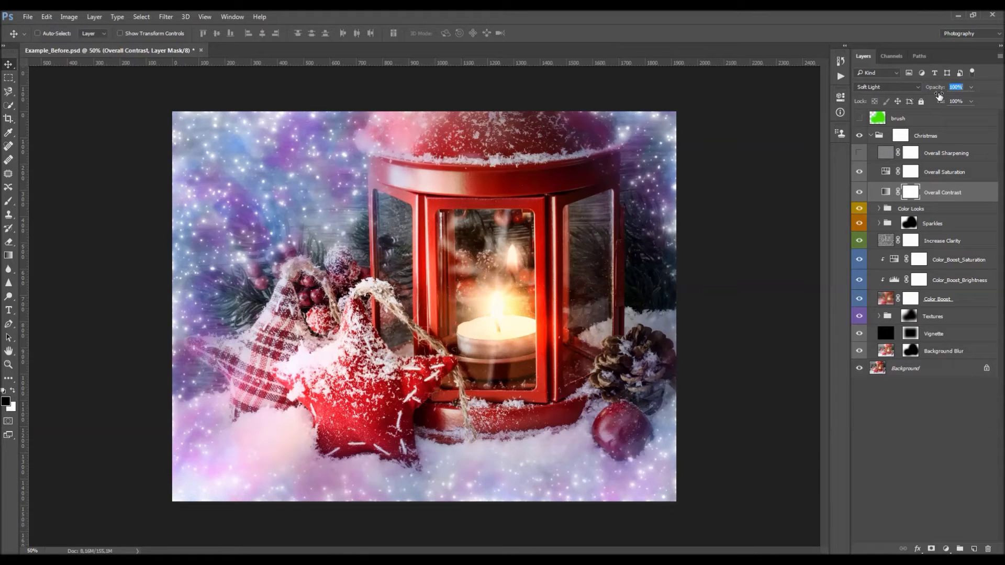
{"action": "left_click_drag", "start_coordinate": [939, 95], "coordinate": [772, 109]}
{"action": "left_click_drag", "start_coordinate": [984, 108], "coordinate": [787, 118]}
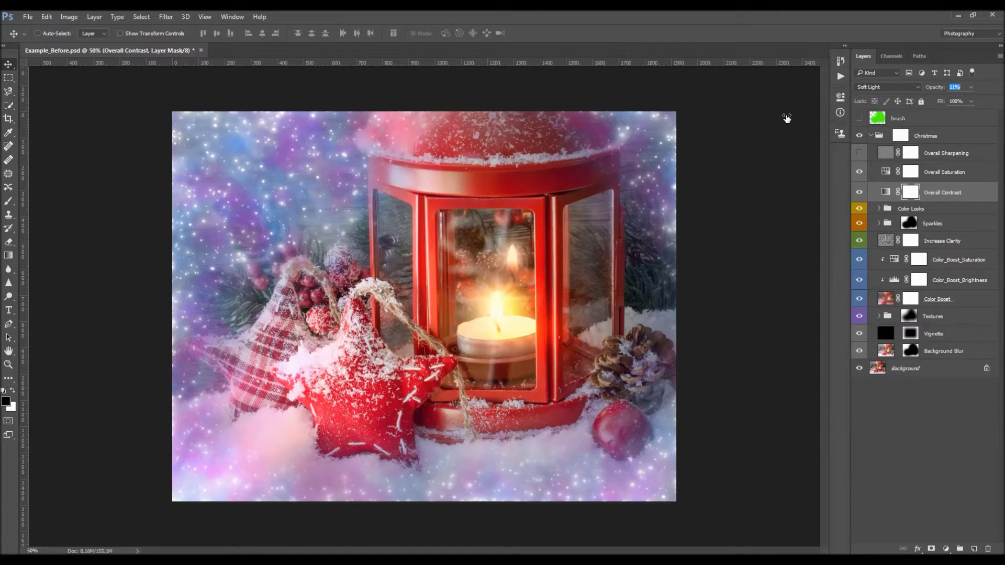
{"action": "left_click", "coordinate": [892, 191]}
Expand the Color Looks group and look through its presets from CL_1 to CL_20
{"action": "left_click", "coordinate": [920, 209]}
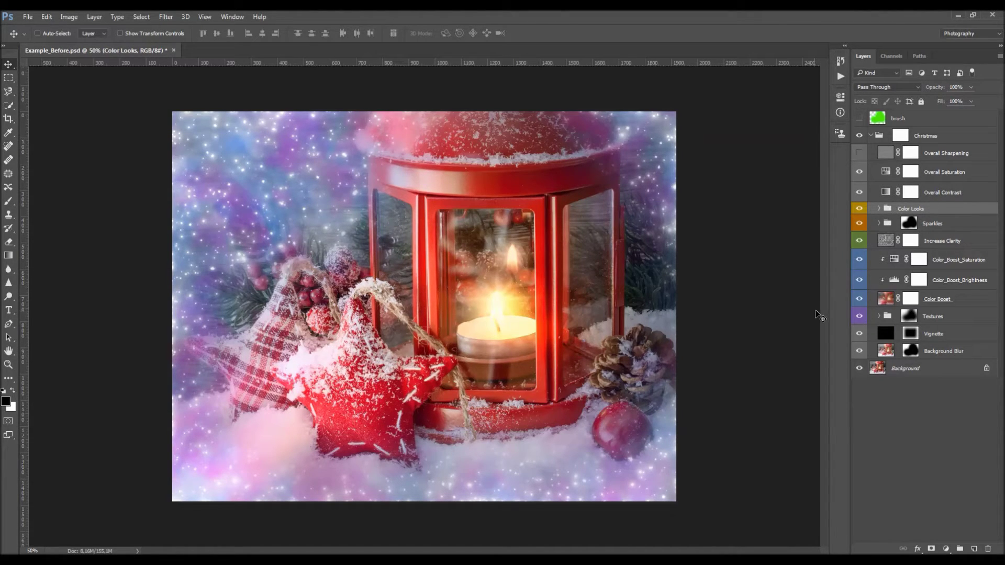
{"action": "left_click", "coordinate": [879, 208]}
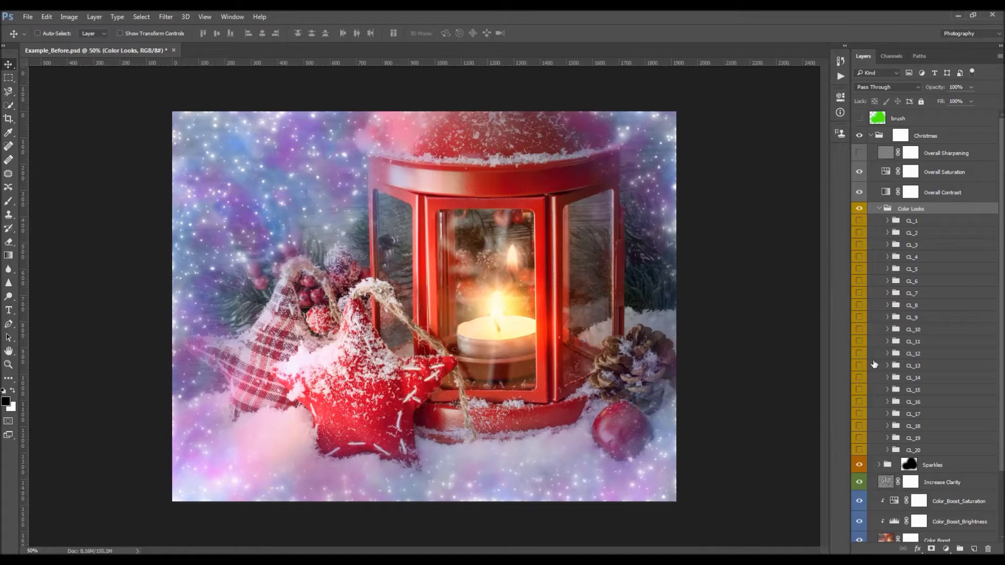
{"action": "scroll", "coordinate": [874, 363], "scroll_direction": "down", "scroll_amount": 4}
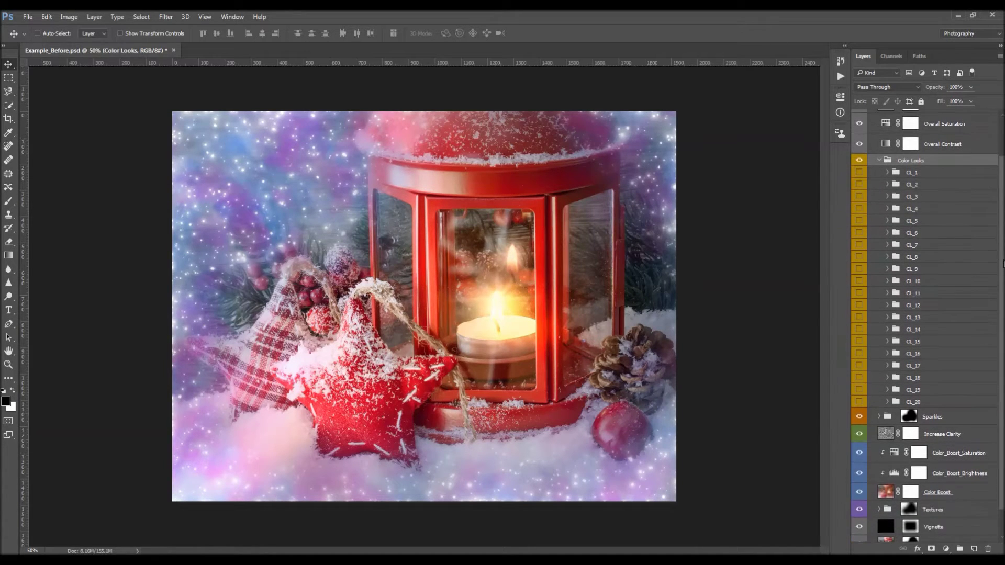
{"action": "left_click", "coordinate": [918, 174]}
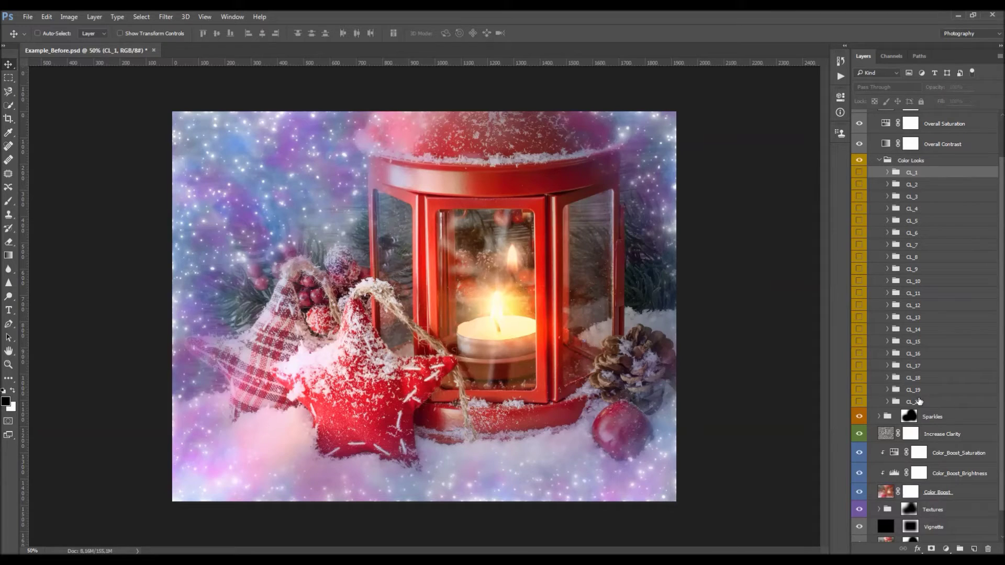
{"action": "left_click", "coordinate": [920, 401]}
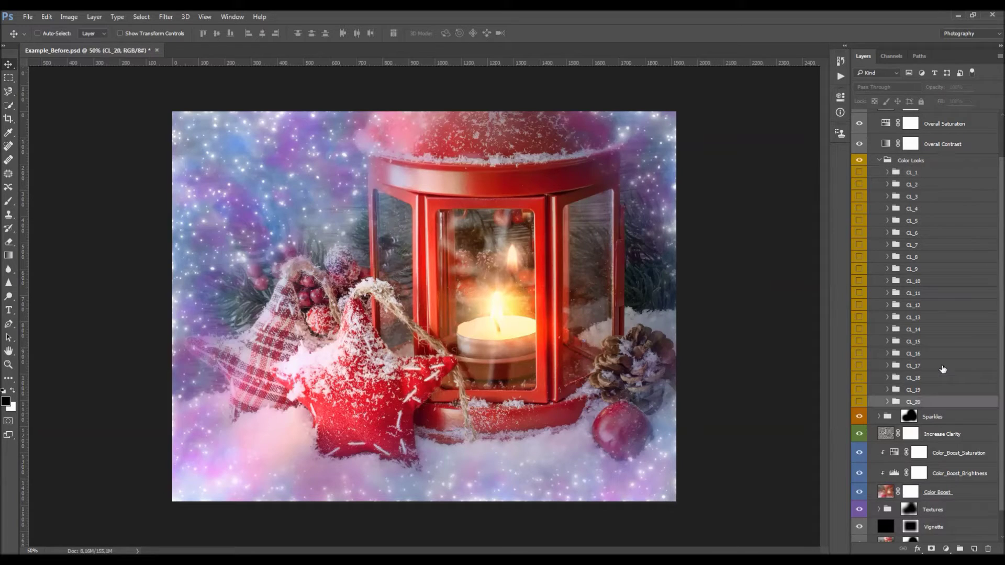
Preview the color looks CL_2, CL_3, CL_4 and CL_5 one at a time on the photo
{"action": "left_click", "coordinate": [902, 184]}
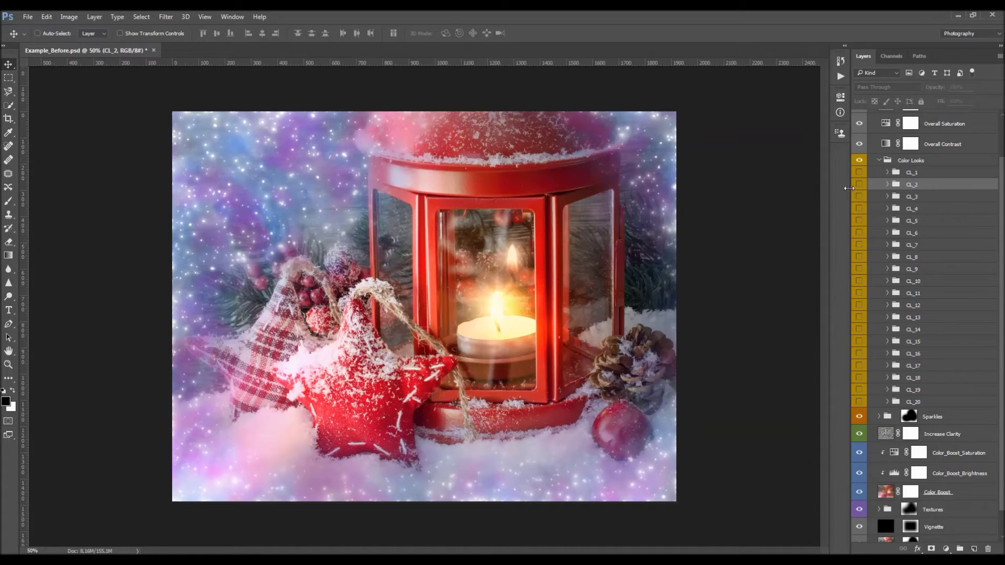
{"action": "left_click", "coordinate": [858, 185]}
{"action": "left_click", "coordinate": [858, 185]}
{"action": "left_click", "coordinate": [869, 196]}
{"action": "left_click", "coordinate": [859, 197]}
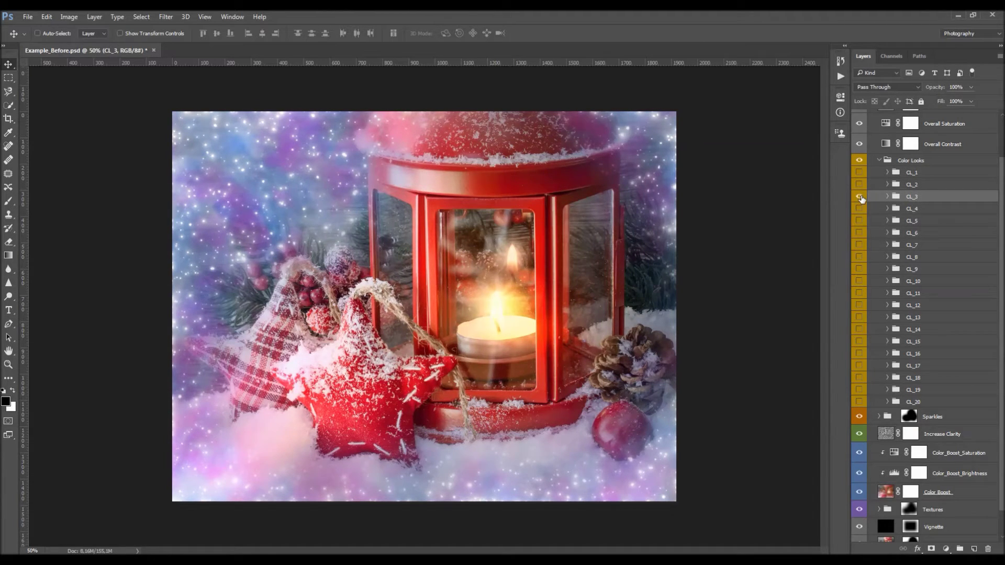
{"action": "left_click", "coordinate": [858, 196]}
{"action": "left_click", "coordinate": [868, 208]}
{"action": "left_click", "coordinate": [859, 208]}
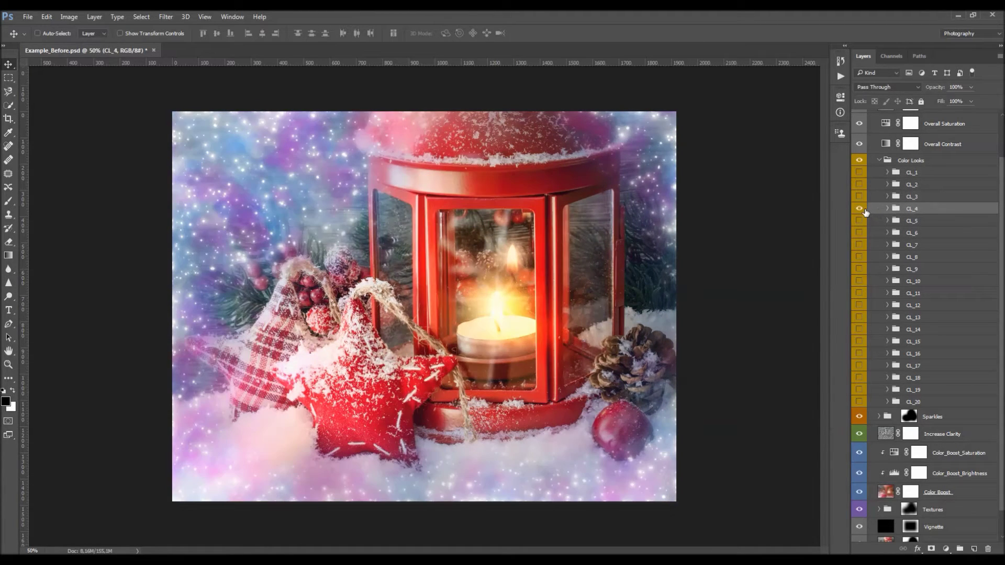
{"action": "left_click", "coordinate": [859, 208]}
{"action": "left_click", "coordinate": [869, 221]}
{"action": "left_click", "coordinate": [859, 221]}
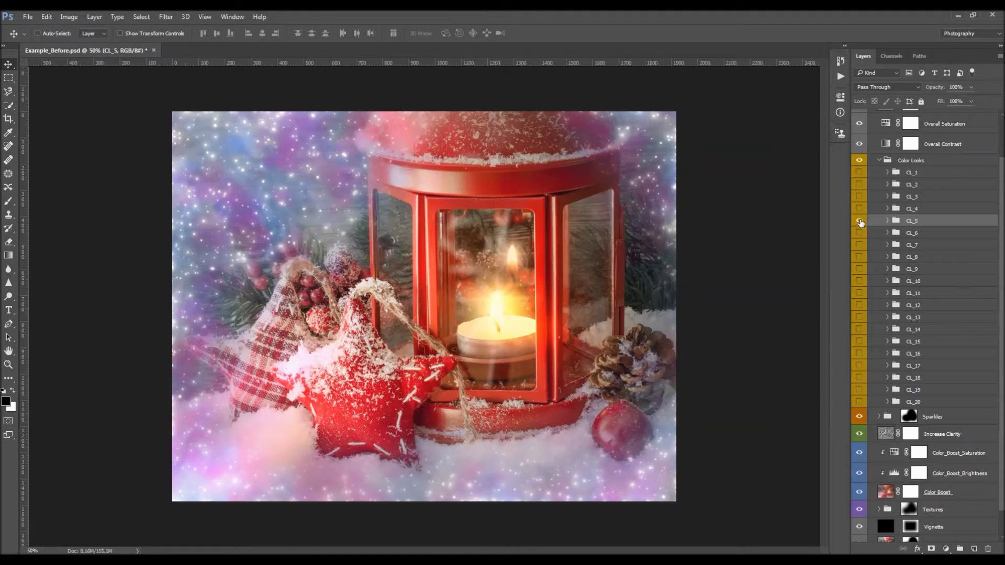
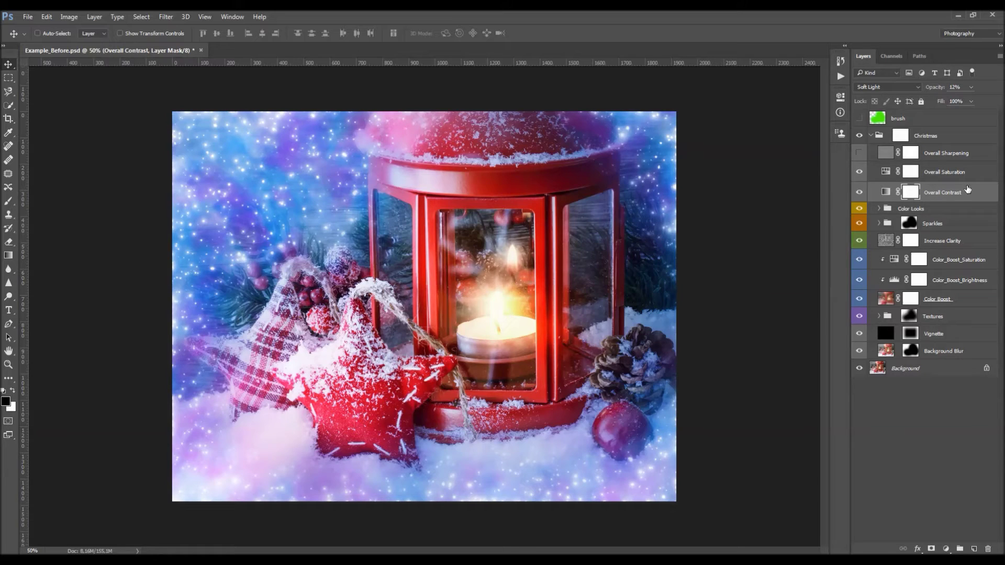
Fine-tune the Overall Contrast layer's opacity and check the Overall Saturation adjustment's settings
{"action": "left_click_drag", "start_coordinate": [929, 86], "coordinate": [927, 88]}
{"action": "left_click_drag", "start_coordinate": [928, 89], "coordinate": [927, 88]}
{"action": "key", "text": "Return"}
{"action": "double_click", "coordinate": [886, 172]}
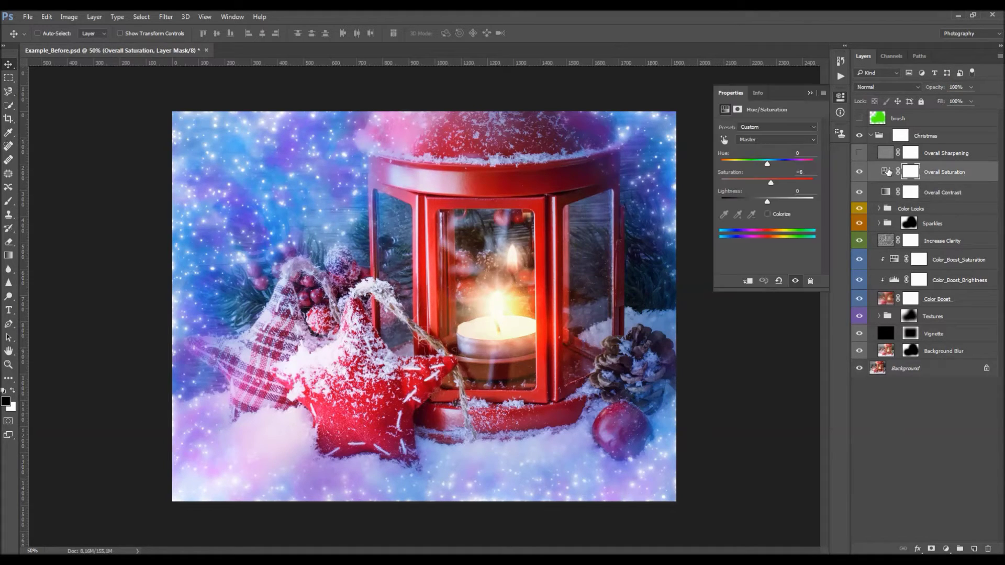
{"action": "left_click", "coordinate": [915, 209]}
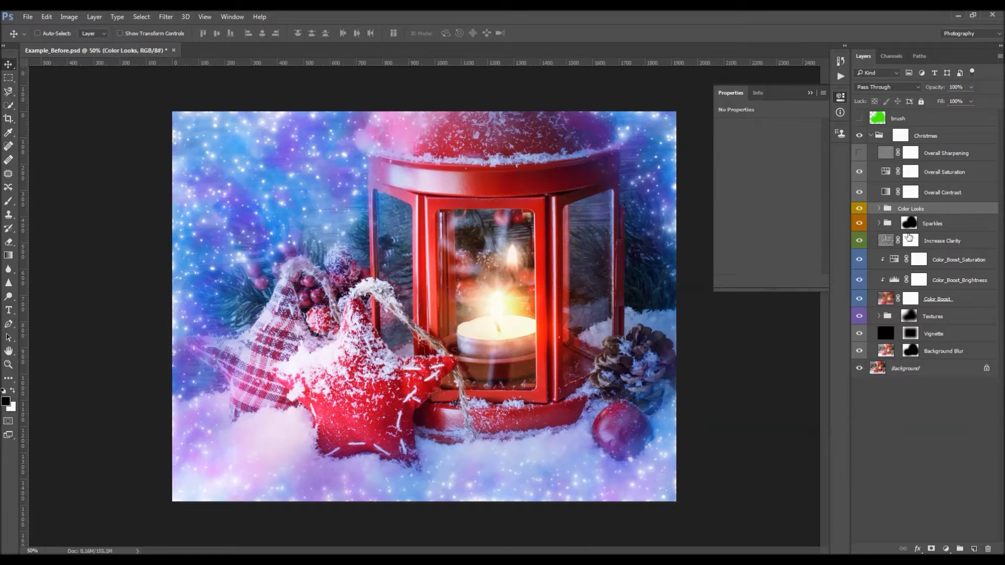
{"action": "left_click", "coordinate": [812, 94]}
Compare the photo with and without the Sparkles group and expand it to show its layers
{"action": "left_click", "coordinate": [909, 224]}
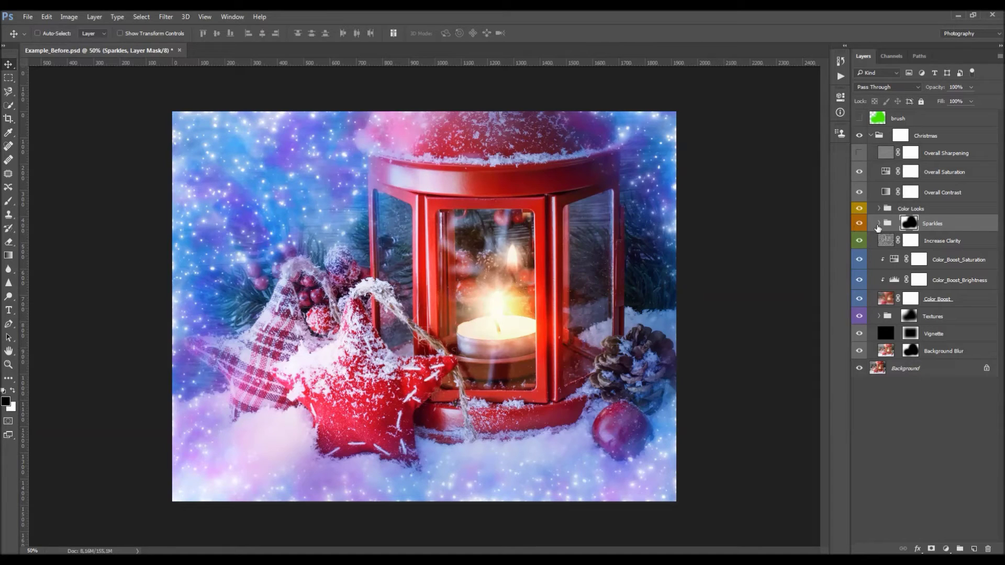
{"action": "left_click", "coordinate": [858, 224]}
{"action": "left_click", "coordinate": [858, 223]}
{"action": "left_click", "coordinate": [879, 223]}
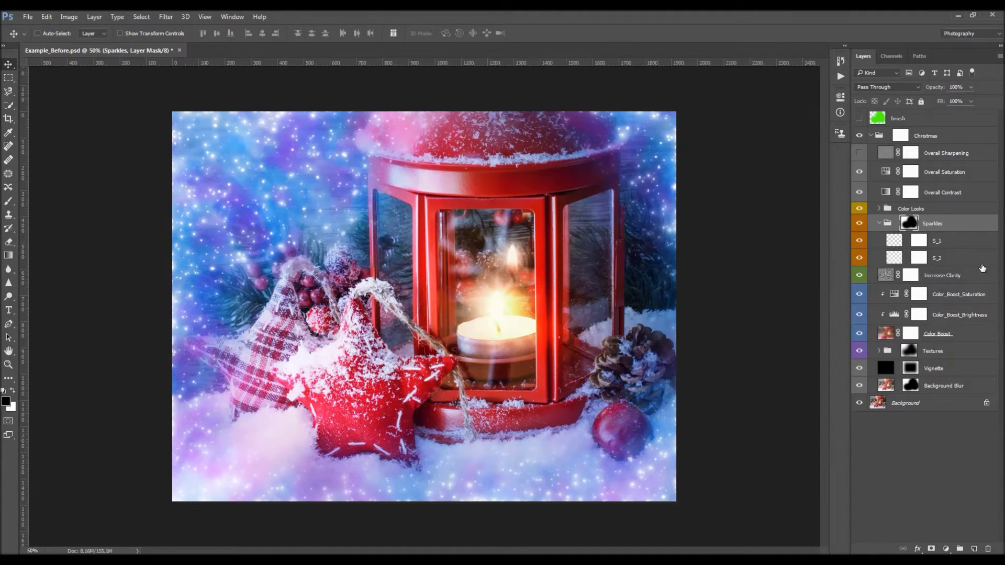
Compare the photo with and without the S_1 sparkle layer
{"action": "left_click", "coordinate": [941, 238]}
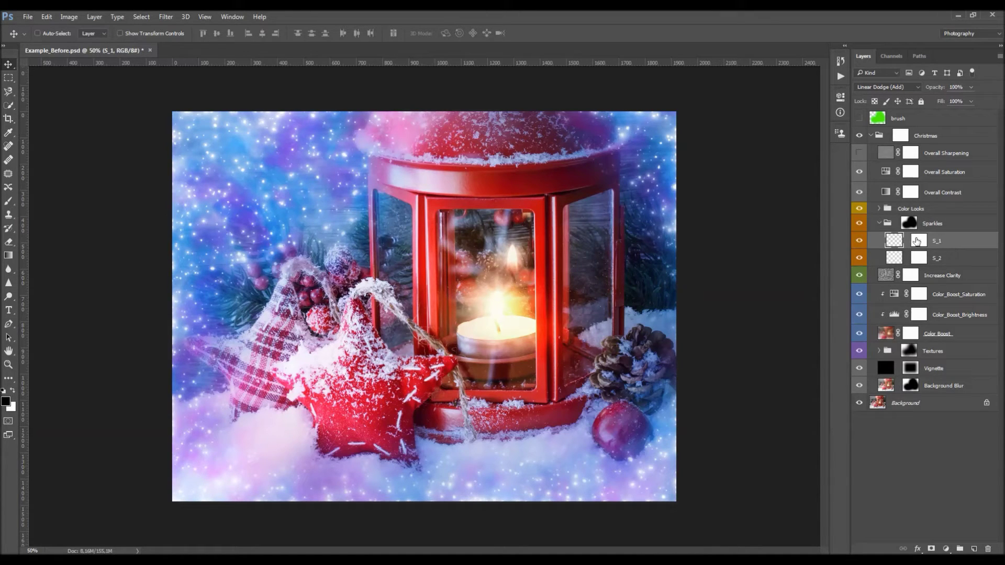
{"action": "left_click", "coordinate": [859, 241]}
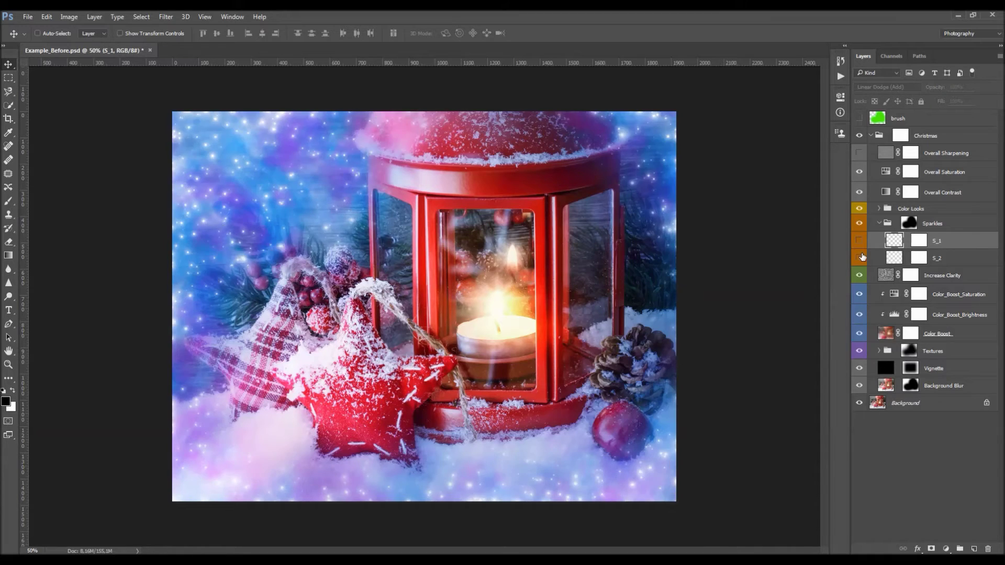
{"action": "left_click", "coordinate": [859, 241]}
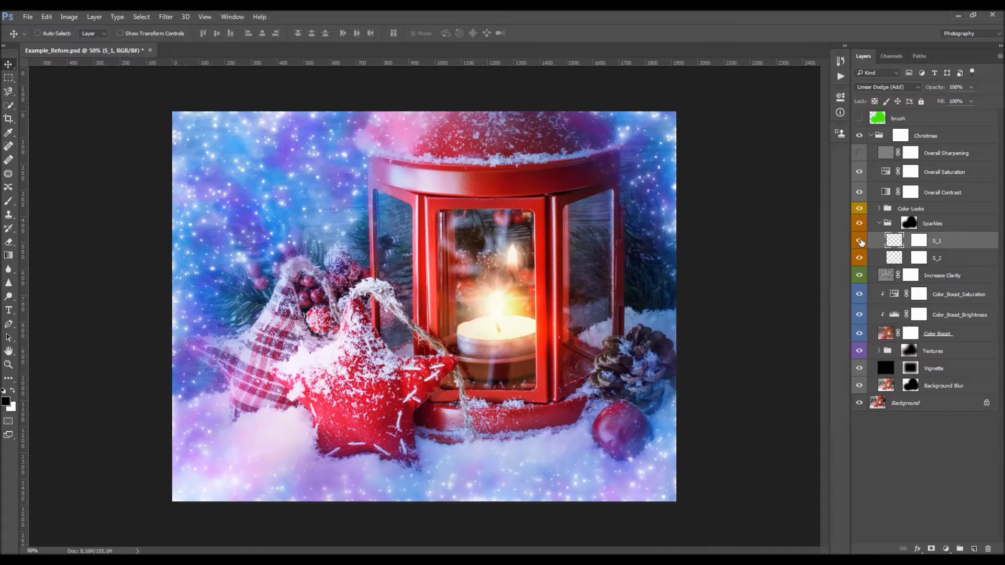
Try moving the S_1 sparkles up and to the left, undo the move, and try enlarging them proportionally to 146.5%
{"action": "left_click_drag", "start_coordinate": [368, 187], "coordinate": [336, 174]}
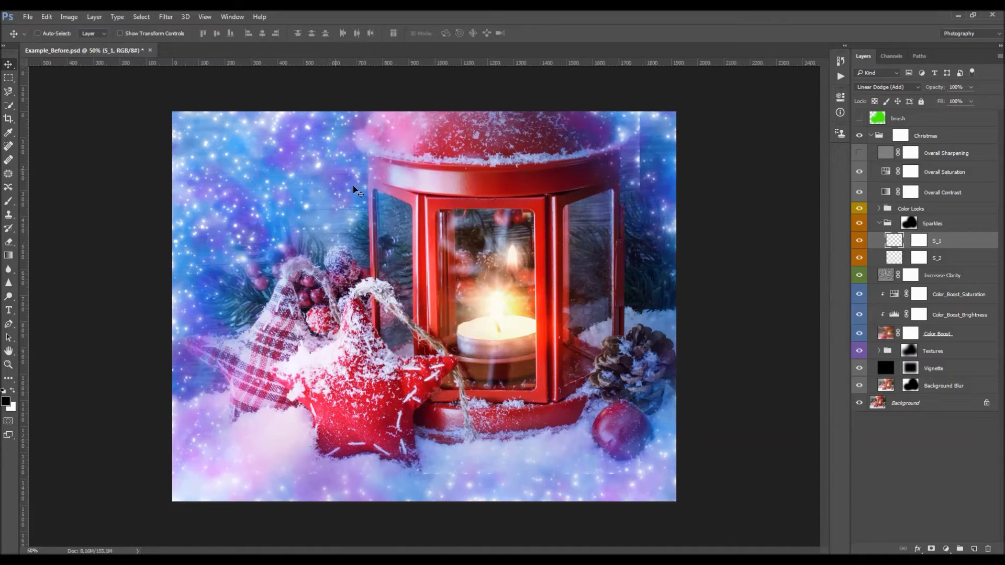
{"action": "key", "text": "ctrl+z"}
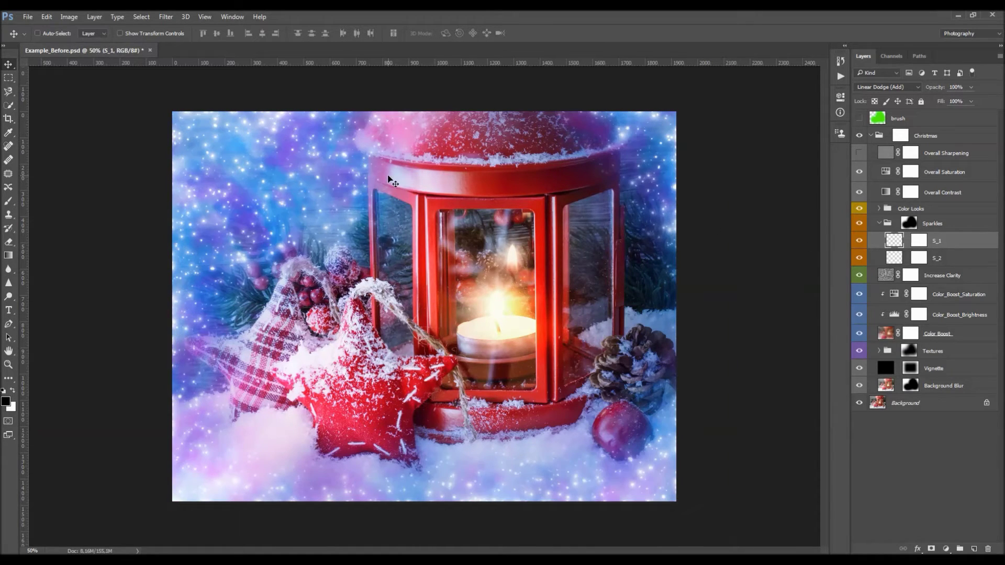
{"action": "key", "text": "ctrl+t"}
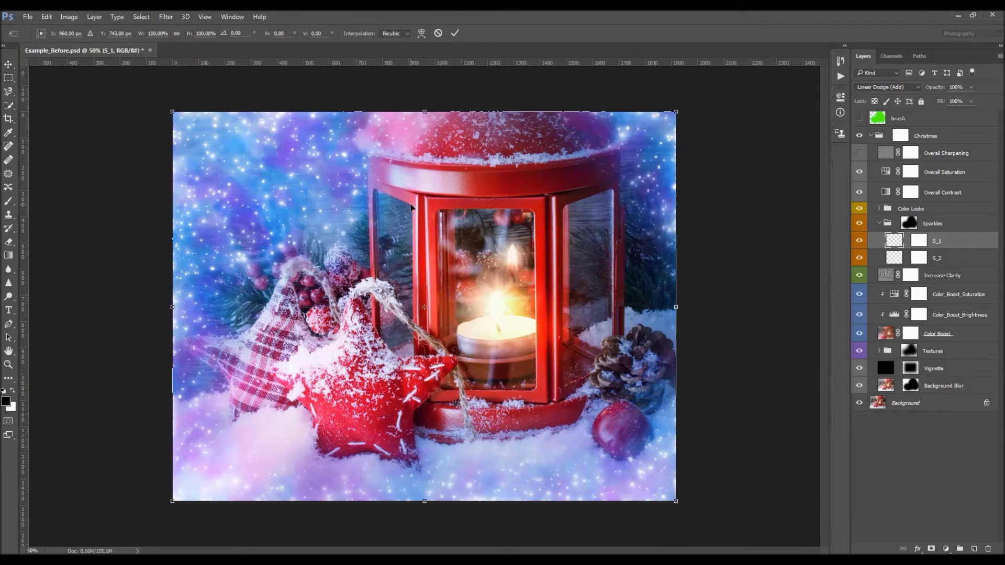
{"action": "left_click_drag", "start_coordinate": [715, 95], "coordinate": [735, 84]}
{"action": "left_click_drag", "start_coordinate": [172, 502], "coordinate": [134, 531]}
{"action": "left_click", "coordinate": [176, 33]}
{"action": "double_click", "coordinate": [154, 33]}
{"action": "type", "text": "146,5"}
{"action": "key", "text": "Return"}
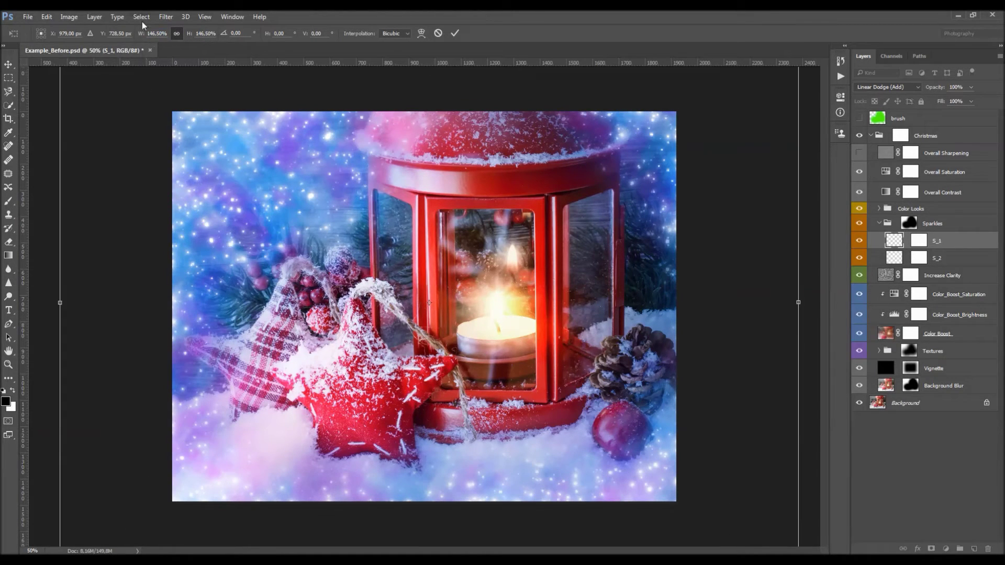
{"action": "key", "text": "Return"}
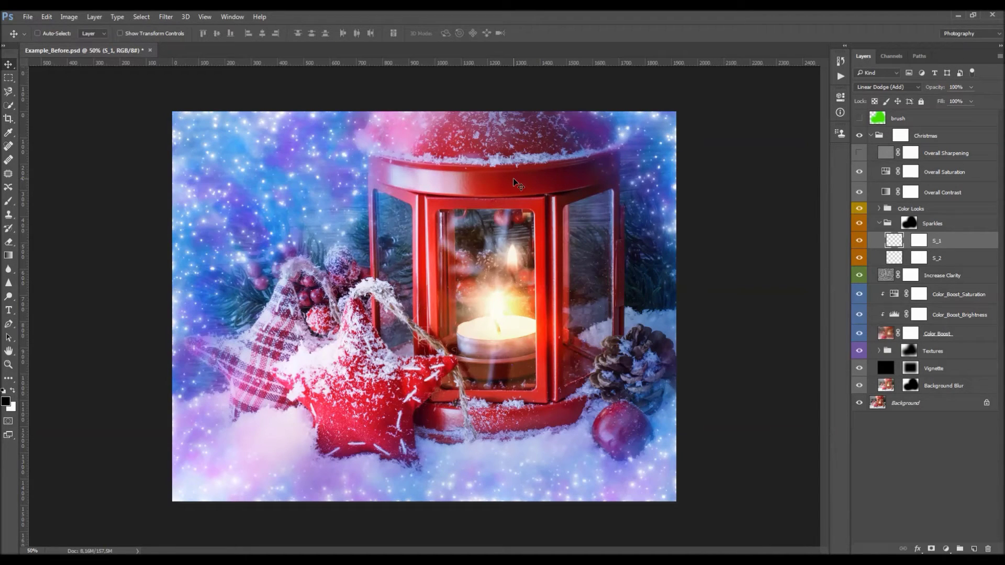
Select the S_1 layer mask, ready the Brush tool at 250 px, and compare the photo with and without this layer
{"action": "left_click", "coordinate": [918, 240]}
{"action": "left_click", "coordinate": [859, 241]}
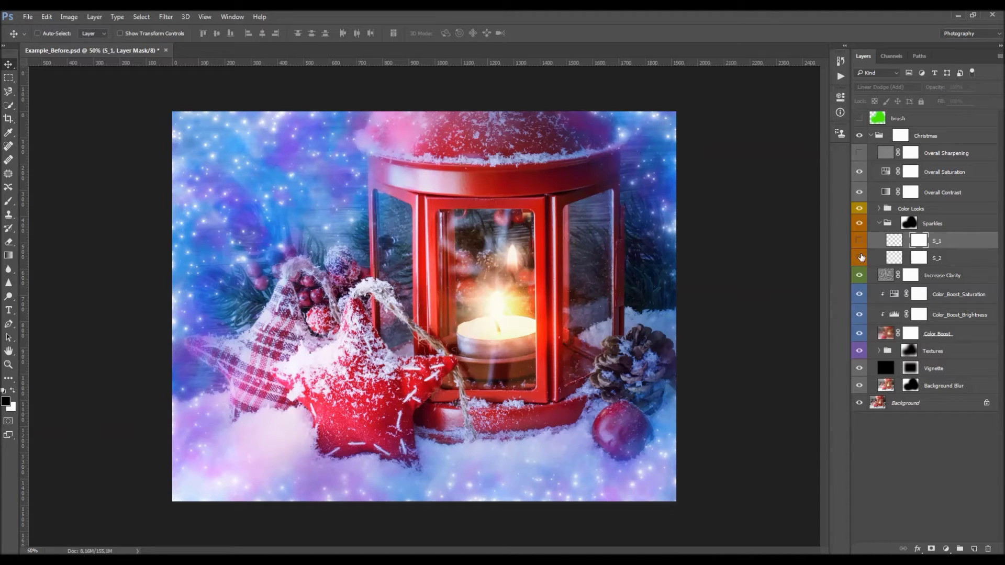
{"action": "left_click", "coordinate": [858, 240]}
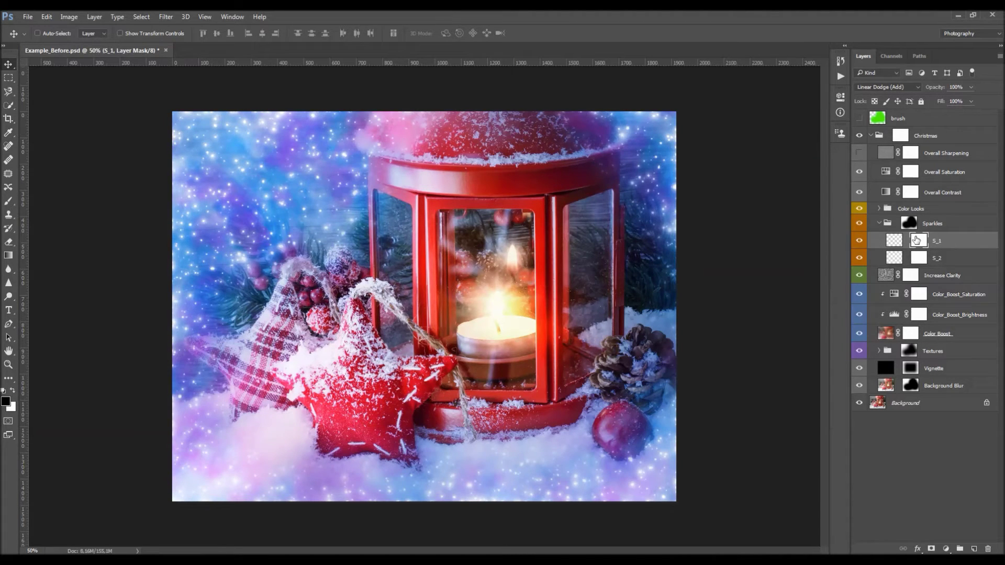
{"action": "key", "text": "b"}
{"action": "key", "text": "bracketleft"}
{"action": "key", "text": "bracketleft"}
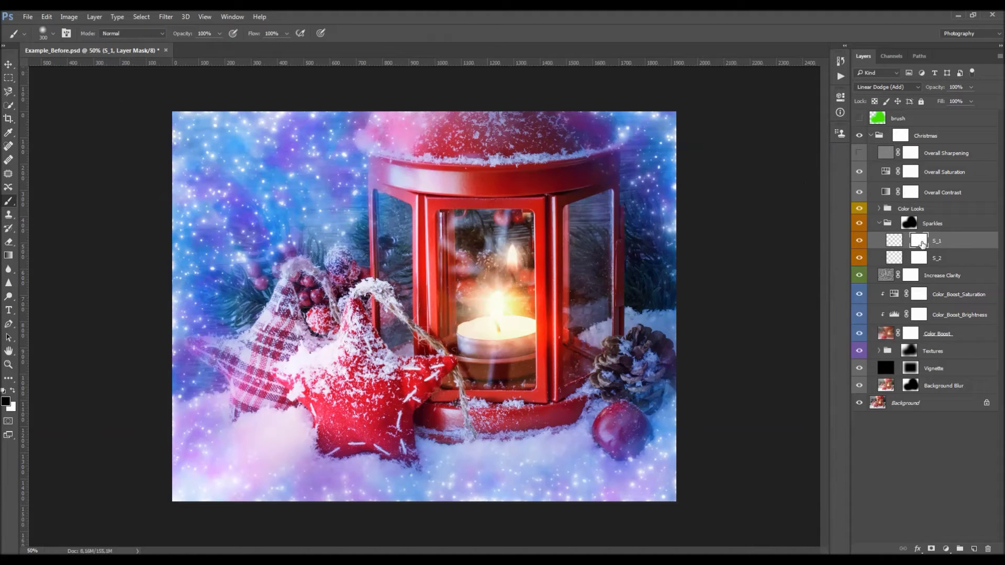
{"action": "key", "text": "bracketleft"}
{"action": "left_click", "coordinate": [859, 240]}
{"action": "left_click", "coordinate": [859, 240]}
Try painting black on the Sparkles group's mask near the photo's upper-left corner, and undo the stroke
{"action": "left_click", "coordinate": [909, 223]}
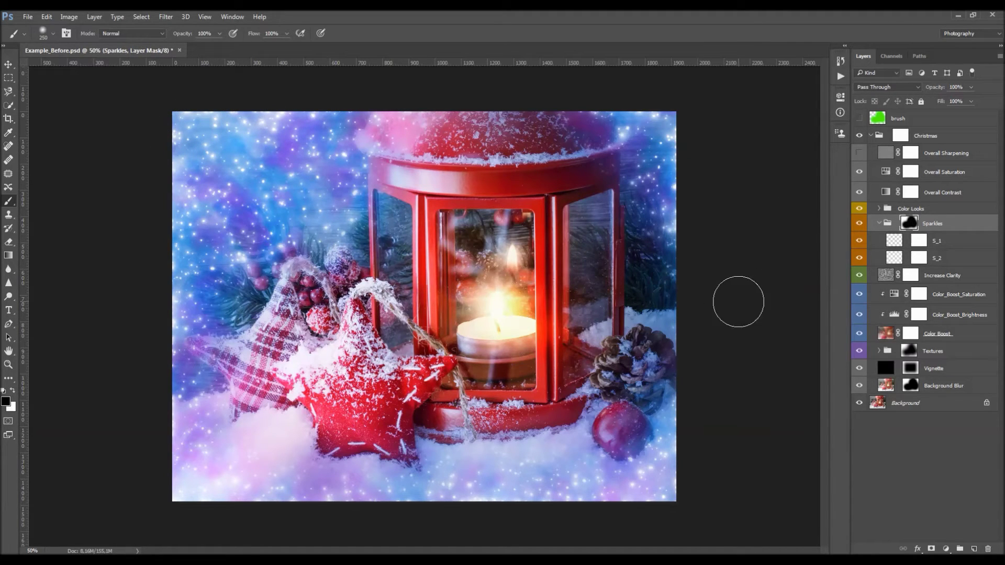
{"action": "mouse_move", "coordinate": [208, 137]}
{"action": "left_mouse_down"}
{"action": "mouse_move", "coordinate": [285, 135]}
{"action": "mouse_move", "coordinate": [252, 179]}
{"action": "mouse_move", "coordinate": [163, 224]}
{"action": "left_mouse_up"}
{"action": "key", "text": "ctrl+z"}
Make white the foreground color and check the Sparkles group mask's coverage by temporarily disabling it and loading it as a selection
{"action": "left_click", "coordinate": [13, 390]}
{"action": "key", "text": "v"}
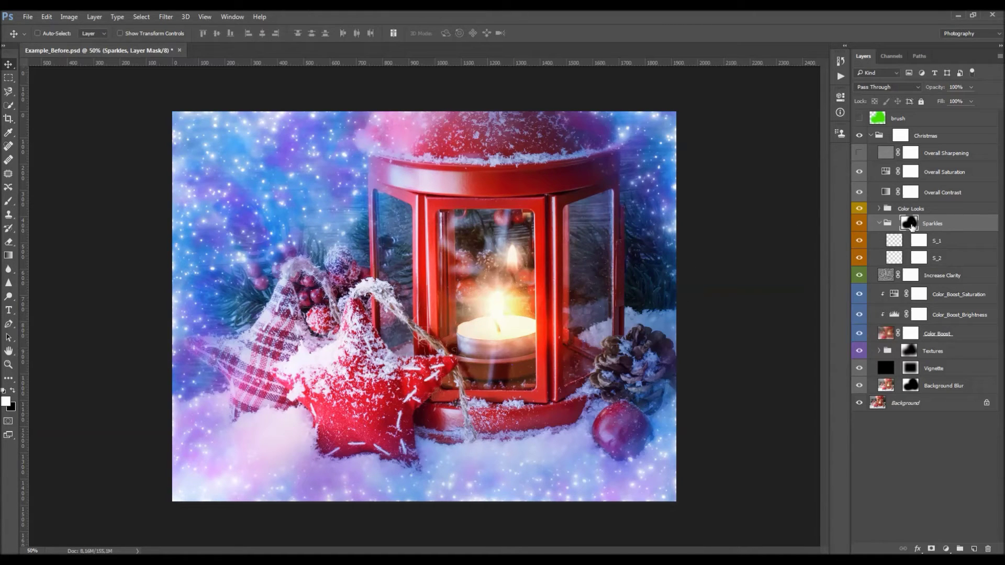
{"action": "left_click", "coordinate": [910, 224], "text": "shift"}
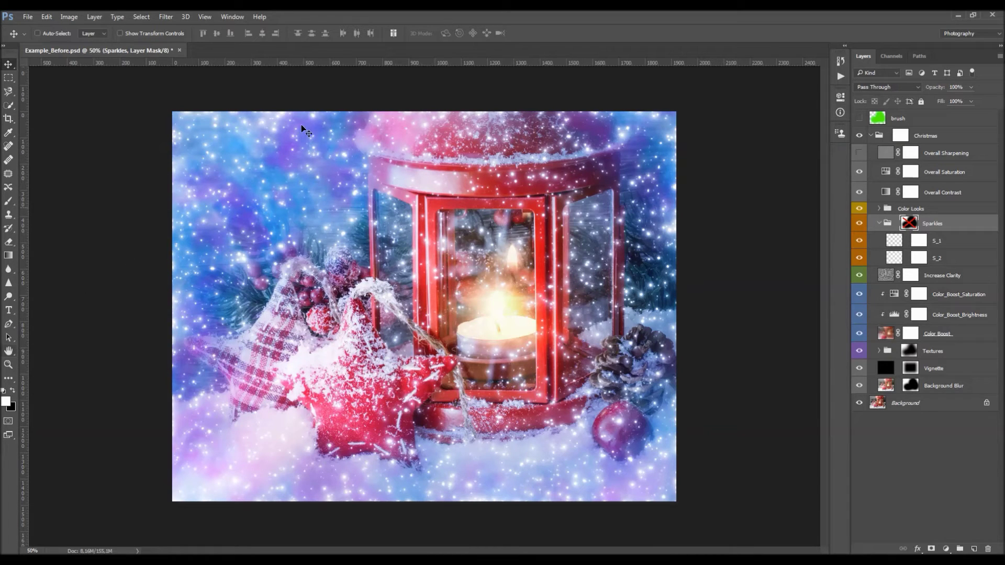
{"action": "left_click", "coordinate": [913, 223], "text": "shift"}
{"action": "left_click", "coordinate": [913, 224], "text": "ctrl"}
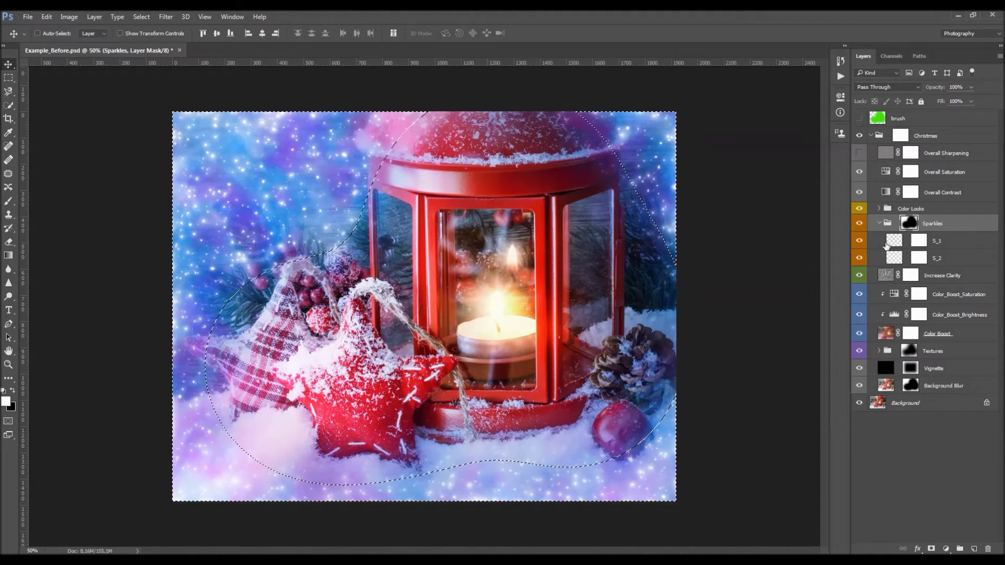
{"action": "key", "text": "ctrl+d"}
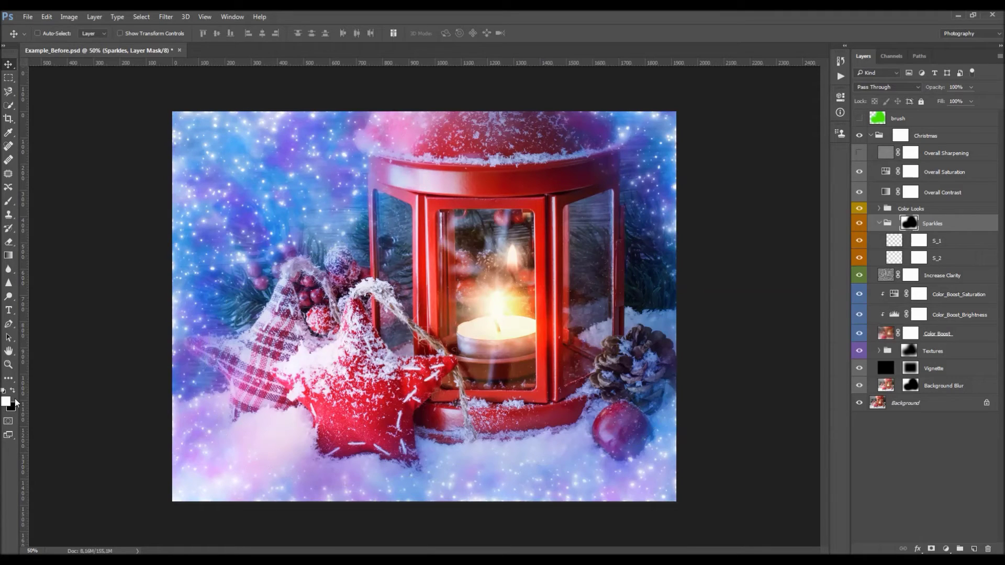
Paint white on the Sparkles group's mask with a 500 px soft brush, extending sparkles around the lantern's edges, and compare the group on and off
{"action": "key", "text": "b"}
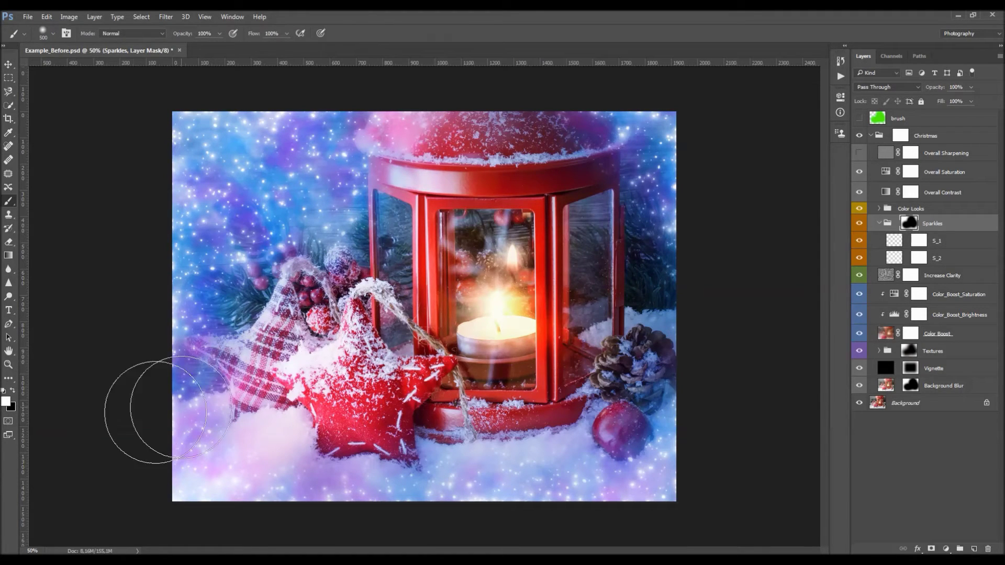
{"action": "key", "text": "bracketright"}
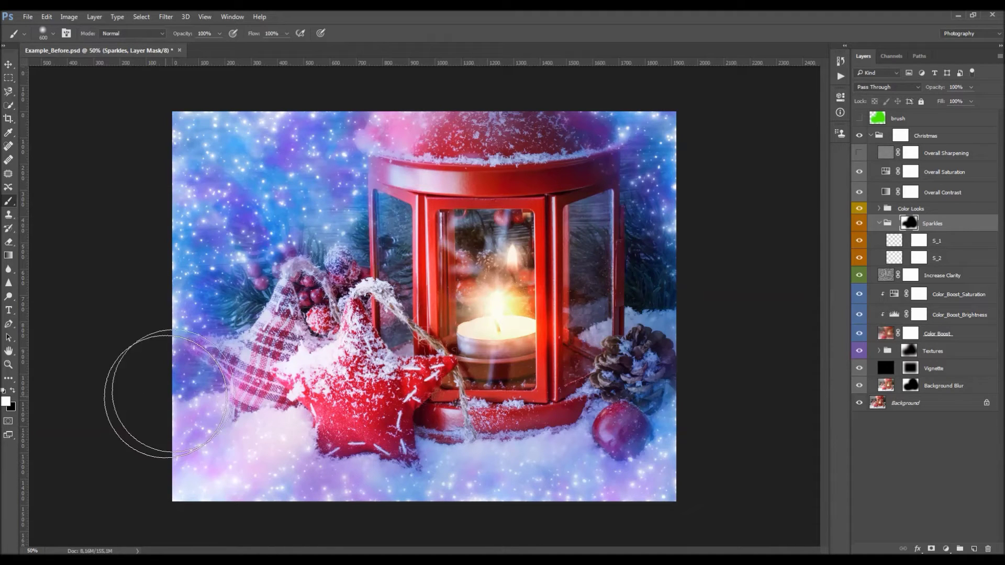
{"action": "key", "text": "bracketleft"}
{"action": "key", "text": "bracketleft"}
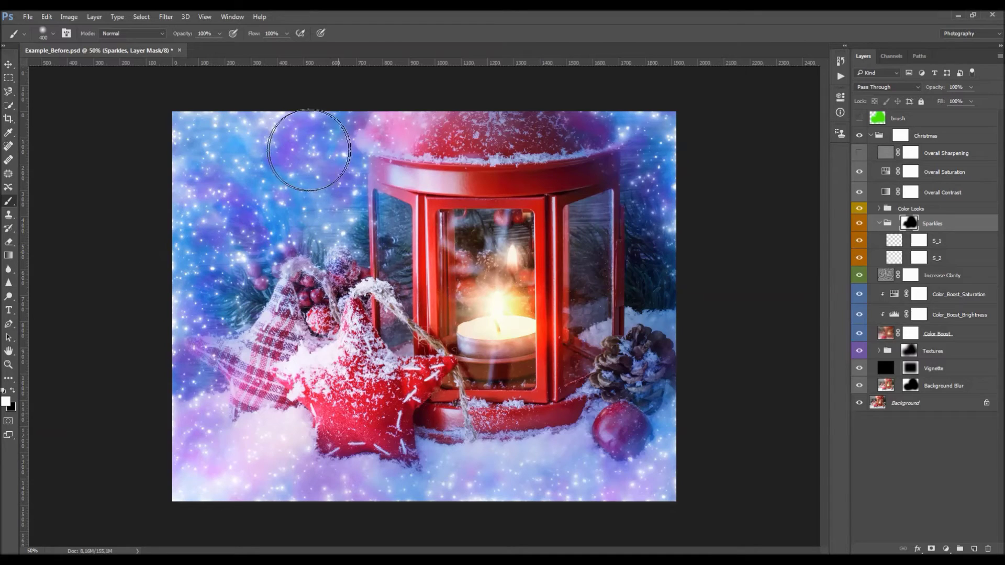
{"action": "key", "text": "bracketright"}
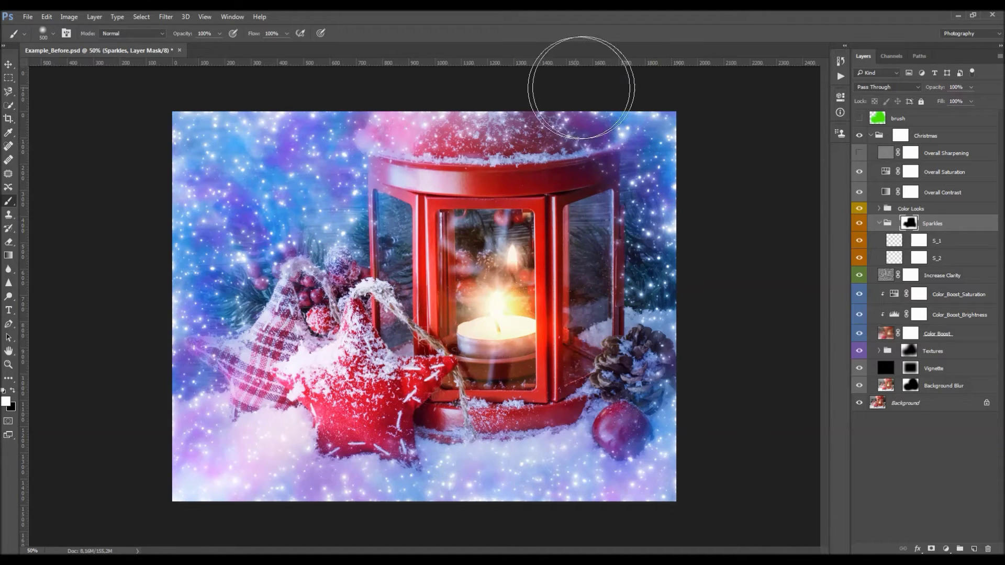
{"action": "key", "text": "v"}
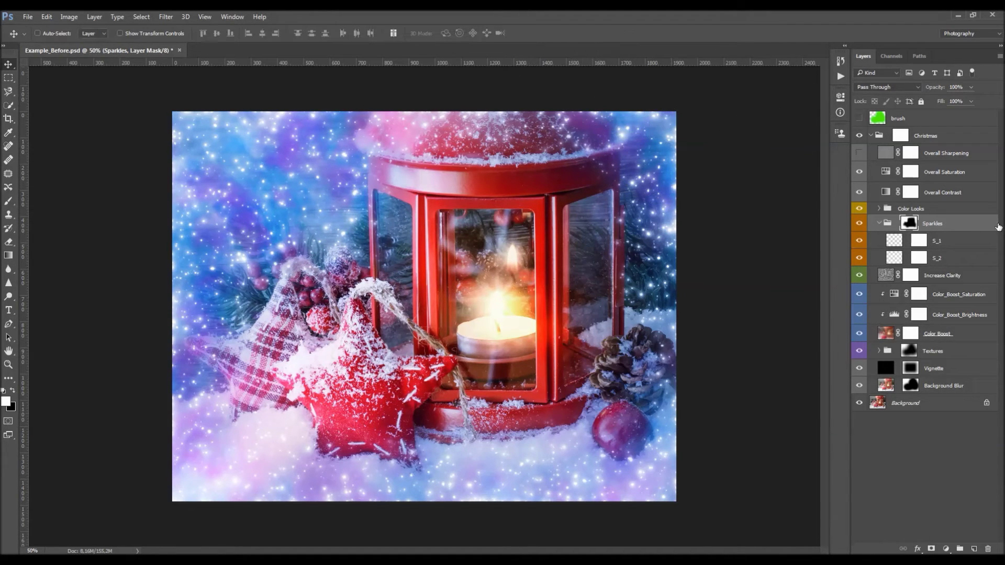
{"action": "left_click", "coordinate": [859, 223]}
{"action": "left_click", "coordinate": [859, 223]}
Compare the photo with and without the Increase Clarity layer and test different opacities, returning it to 30%
{"action": "left_click", "coordinate": [936, 277]}
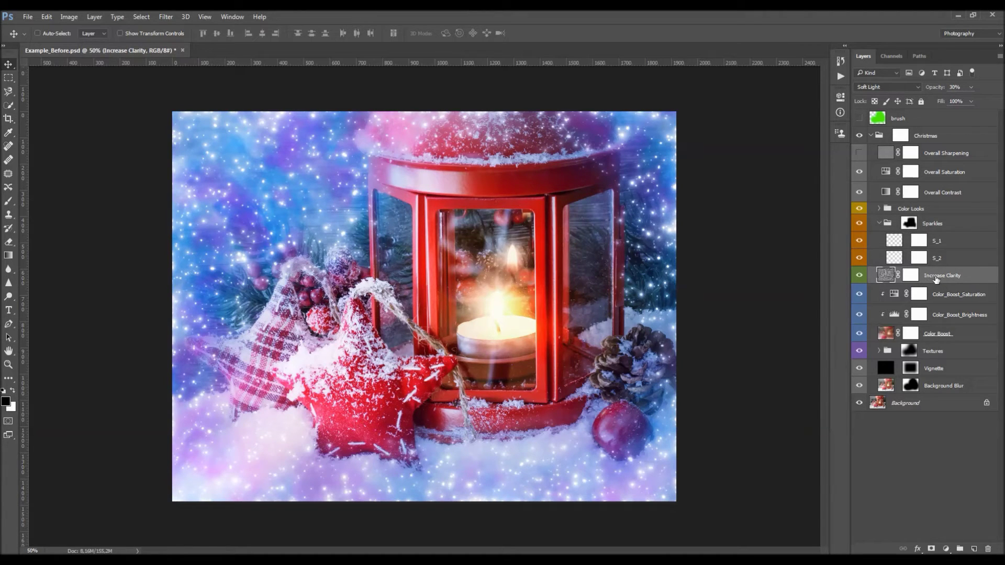
{"action": "left_click", "coordinate": [859, 276]}
{"action": "left_click", "coordinate": [859, 276]}
{"action": "left_click", "coordinate": [859, 276]}
{"action": "left_click", "coordinate": [860, 276]}
{"action": "left_click", "coordinate": [859, 275]}
{"action": "left_click", "coordinate": [859, 276]}
{"action": "left_click_drag", "start_coordinate": [930, 88], "coordinate": [984, 90]}
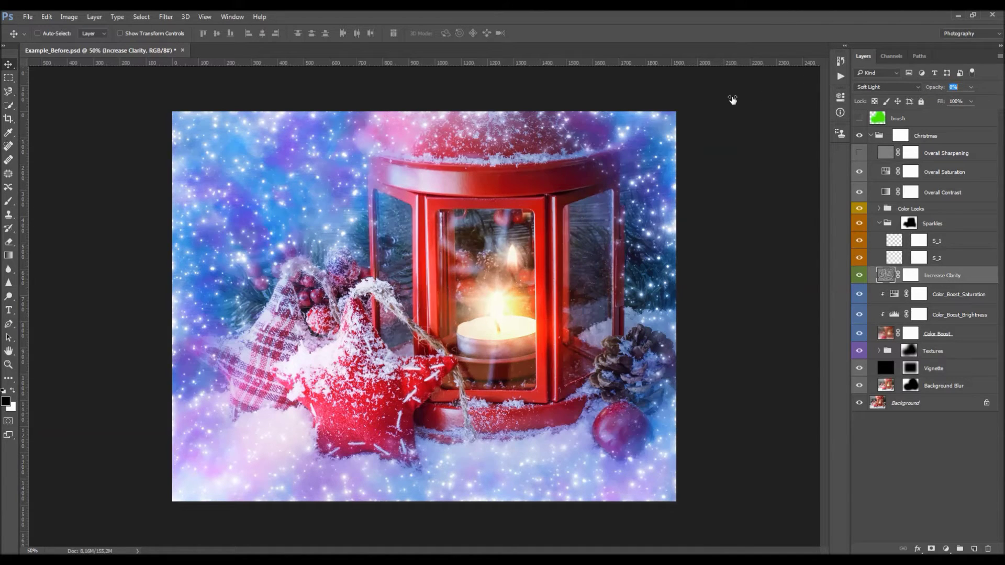
{"action": "left_click_drag", "start_coordinate": [979, 103], "coordinate": [752, 121]}
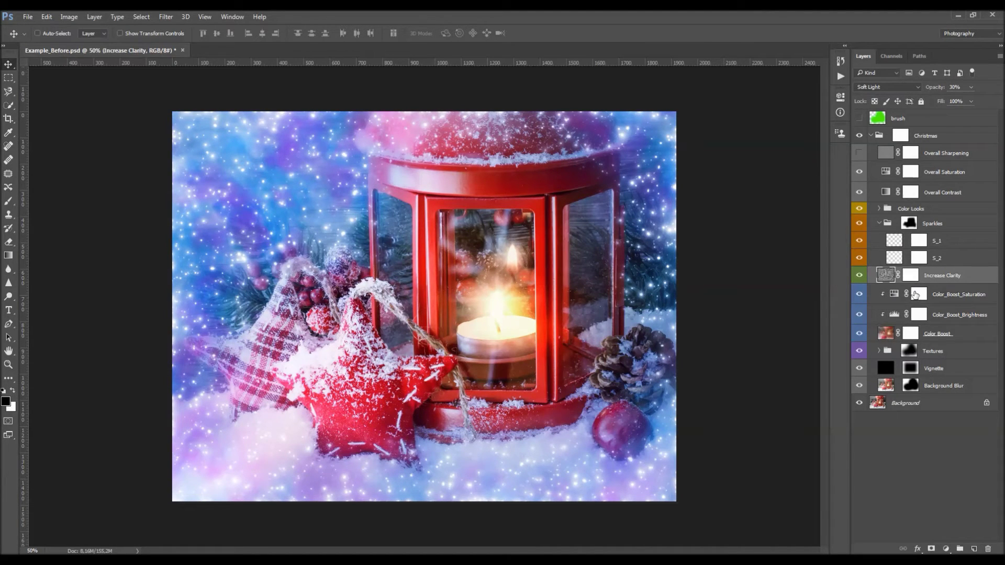
Go through the three Color Boost layers and compare the photo with and without the base Color Boost layer
{"action": "left_click", "coordinate": [952, 296]}
{"action": "left_click", "coordinate": [956, 317]}
{"action": "left_click", "coordinate": [950, 335]}
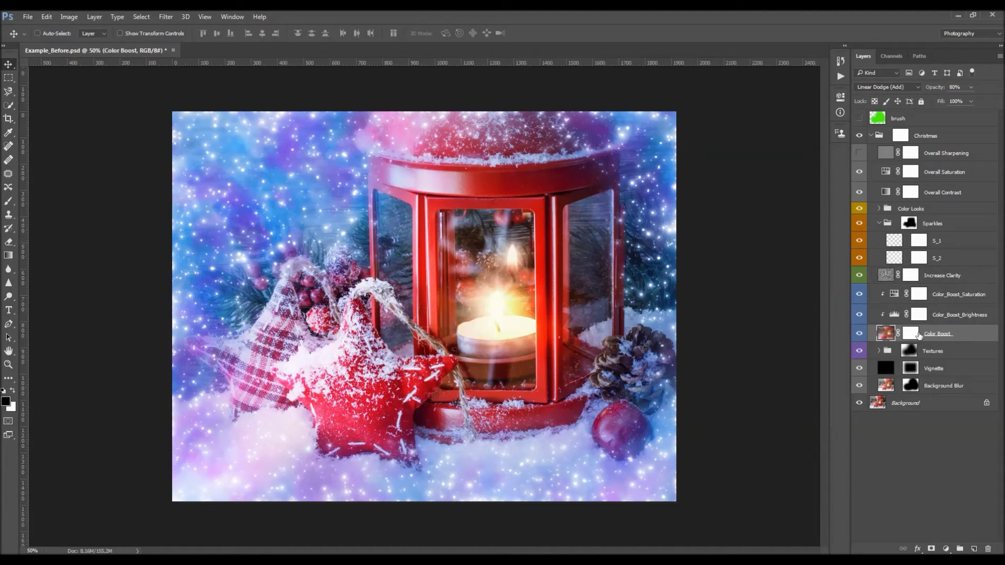
{"action": "left_click", "coordinate": [859, 334]}
{"action": "left_click", "coordinate": [859, 334]}
{"action": "left_click", "coordinate": [859, 334]}
{"action": "left_click", "coordinate": [859, 334]}
{"action": "left_click", "coordinate": [859, 334]}
{"action": "left_click", "coordinate": [859, 334]}
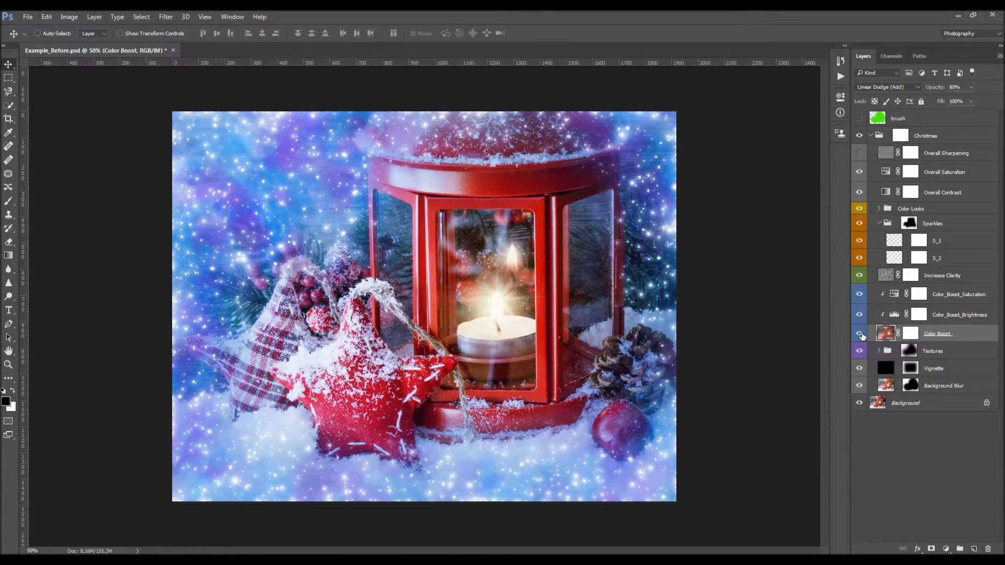
Compare the photo with and without Color_Boost_Brightness and set the midtone value of its Levels adjustment to 0.27
{"action": "left_click", "coordinate": [951, 316]}
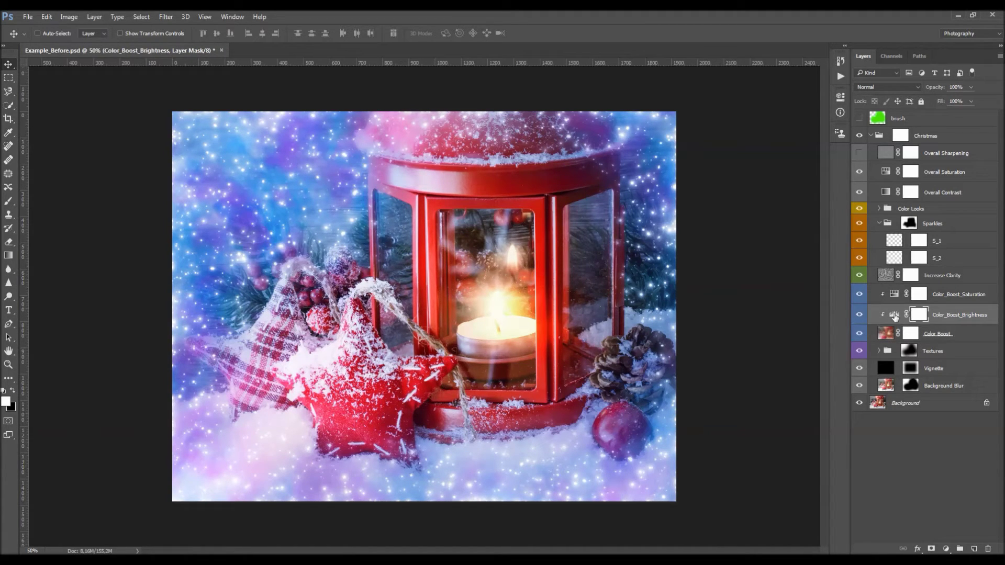
{"action": "left_click", "coordinate": [859, 315]}
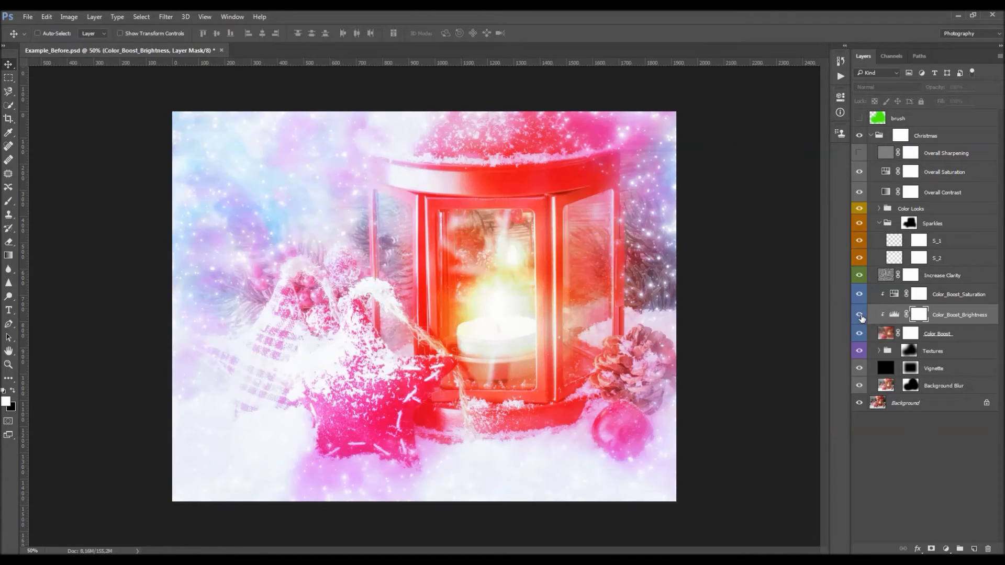
{"action": "left_click", "coordinate": [859, 315]}
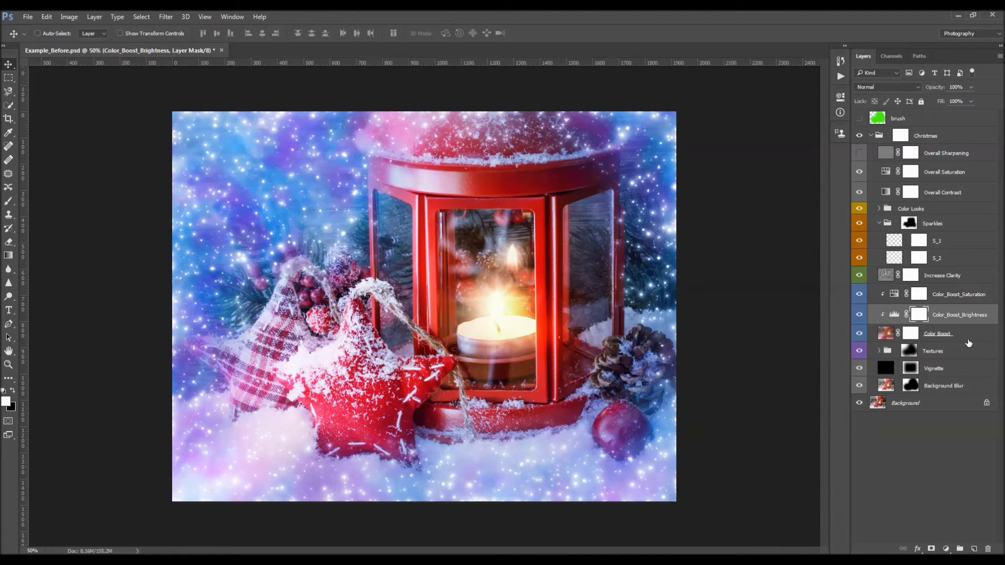
{"action": "left_click", "coordinate": [859, 315]}
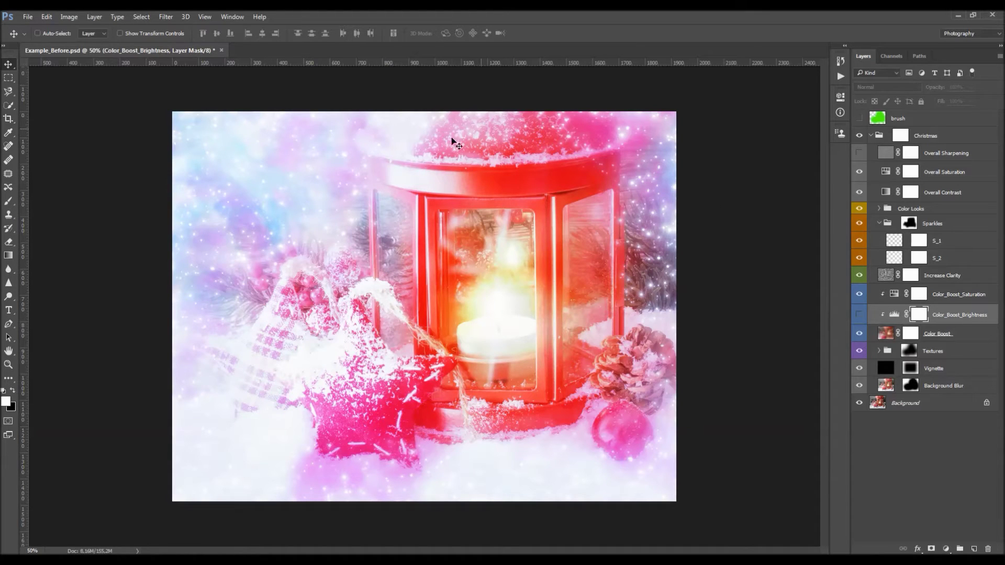
{"action": "left_click", "coordinate": [858, 315]}
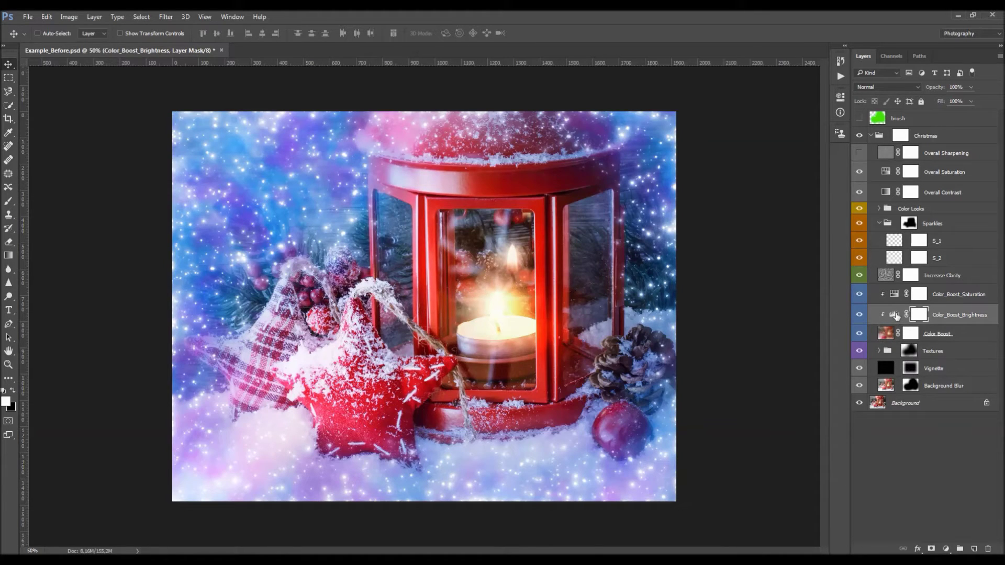
{"action": "double_click", "coordinate": [895, 314]}
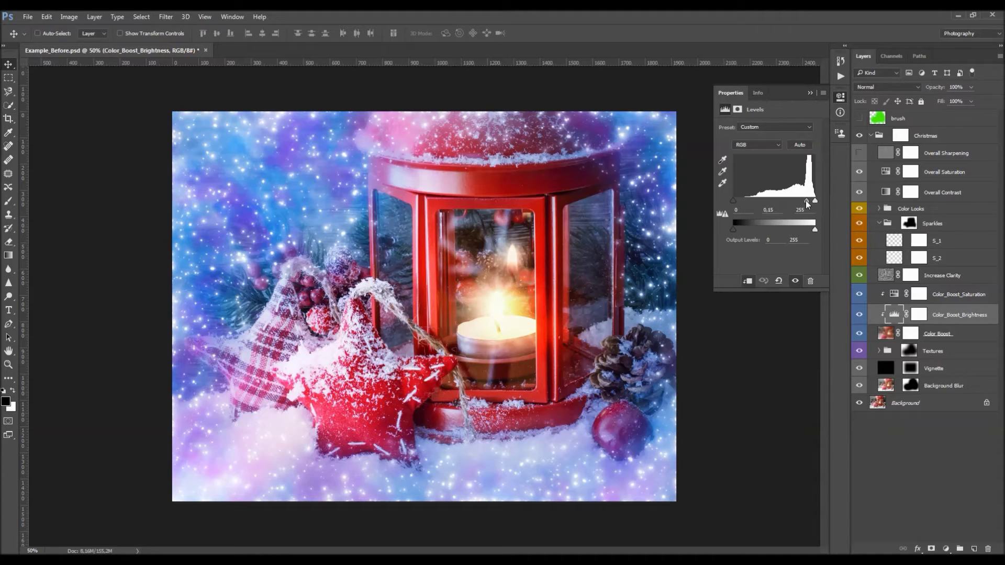
{"action": "mouse_move", "coordinate": [802, 203]}
{"action": "left_mouse_down"}
{"action": "mouse_move", "coordinate": [774, 201]}
{"action": "mouse_move", "coordinate": [802, 206]}
{"action": "left_mouse_up"}
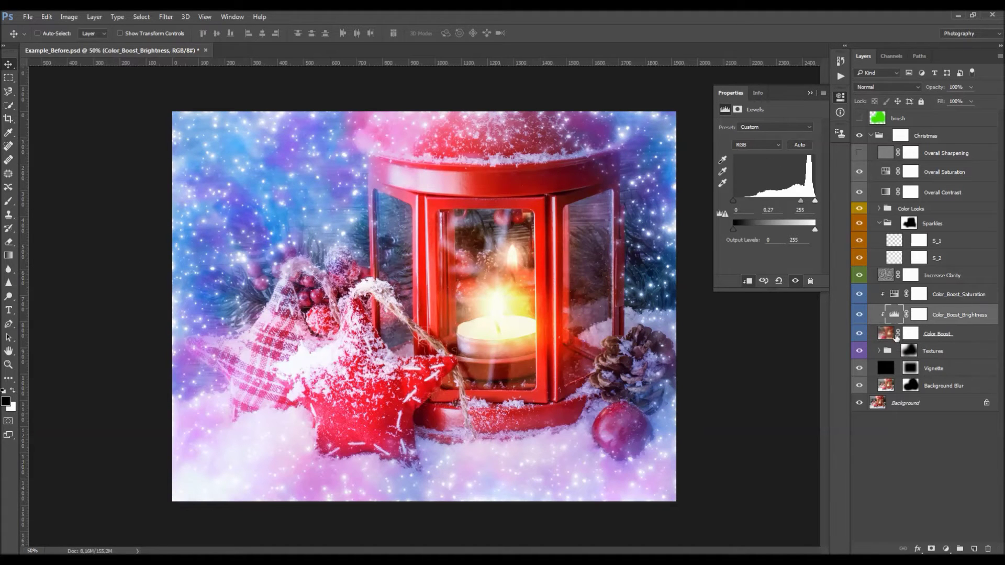
Compare the photo with and without Color_Boost_Saturation and test its Hue/Saturation adjustment's saturation amount
{"action": "left_click", "coordinate": [948, 299]}
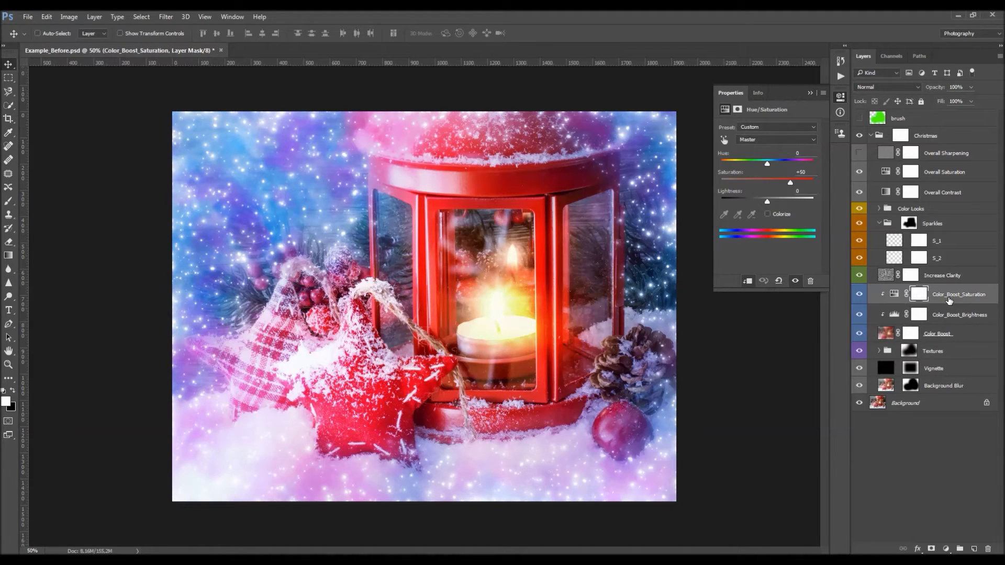
{"action": "left_click", "coordinate": [859, 295]}
{"action": "left_click", "coordinate": [859, 296]}
{"action": "left_click_drag", "start_coordinate": [762, 180], "coordinate": [790, 185]}
{"action": "left_click", "coordinate": [810, 93]}
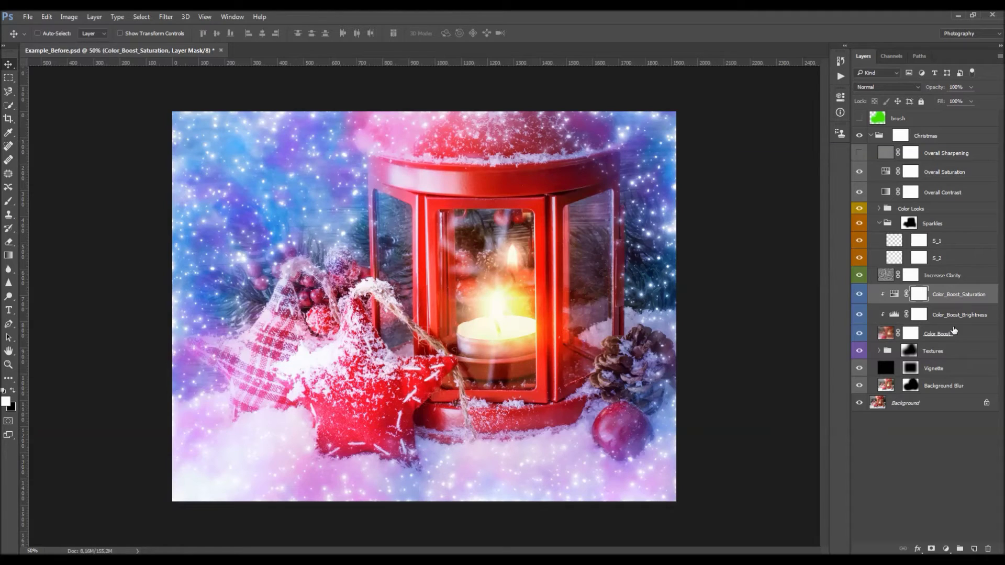
Try hiding the clarity effect over the blue background by painting black on the Increase Clarity mask with a 700 px brush, and reset the mask to white
{"action": "left_click", "coordinate": [950, 353]}
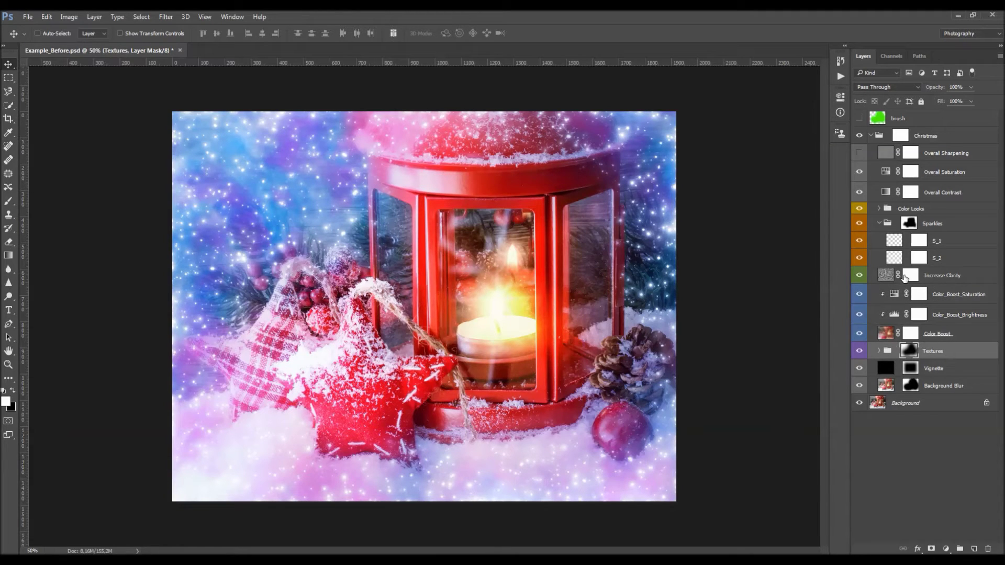
{"action": "left_click", "coordinate": [911, 275]}
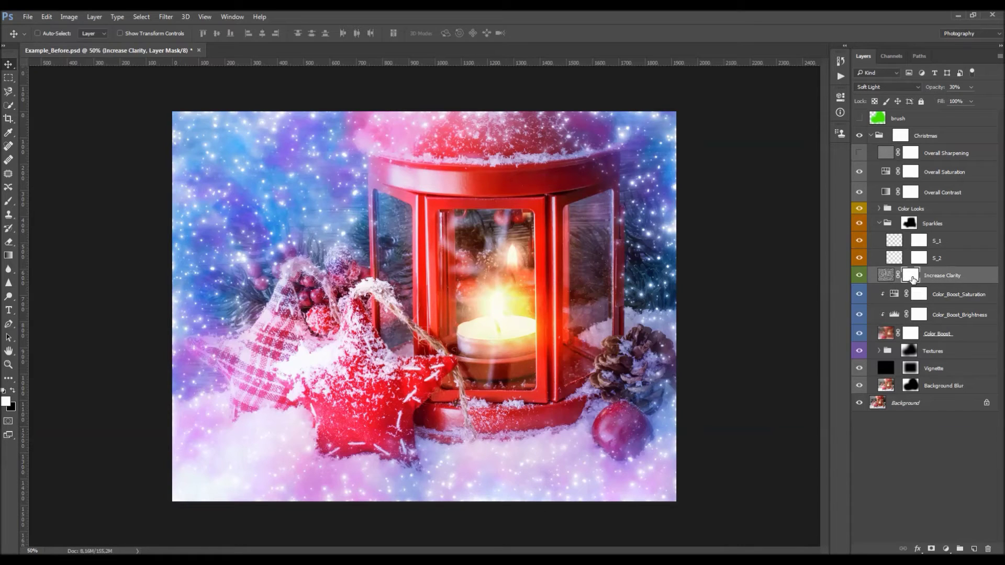
{"action": "key", "text": "b"}
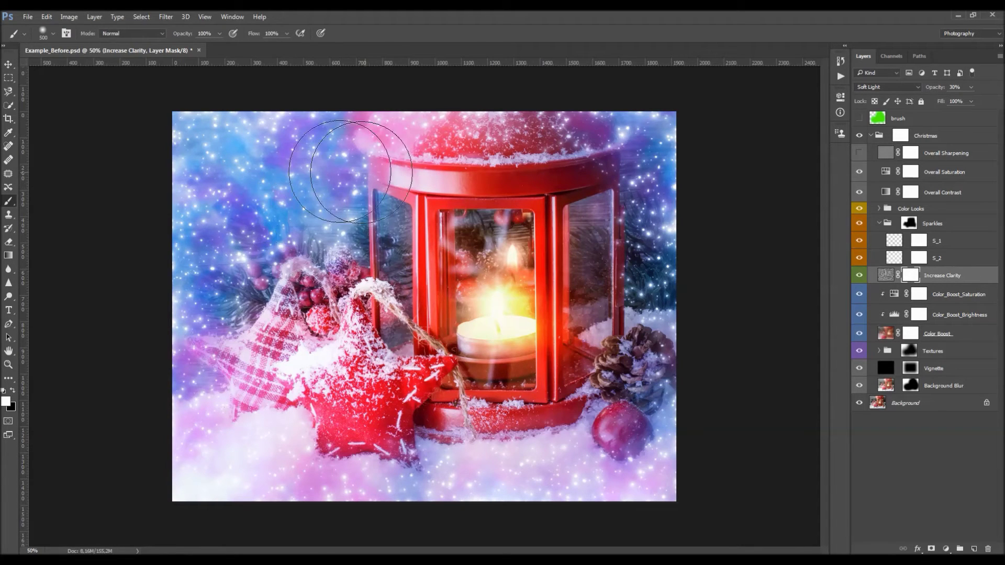
{"action": "key", "text": "bracketright"}
{"action": "key", "text": "bracketright"}
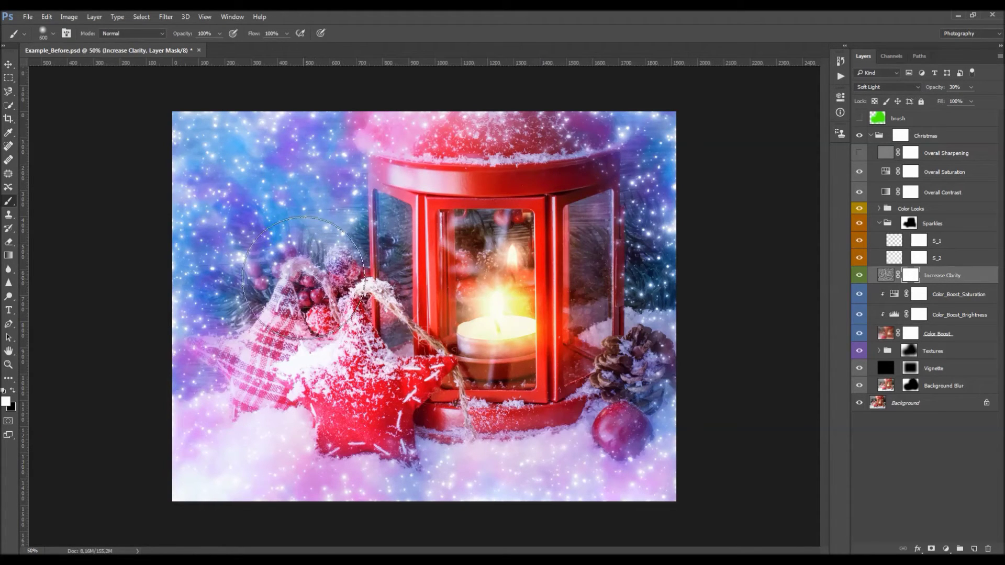
{"action": "key", "text": "x"}
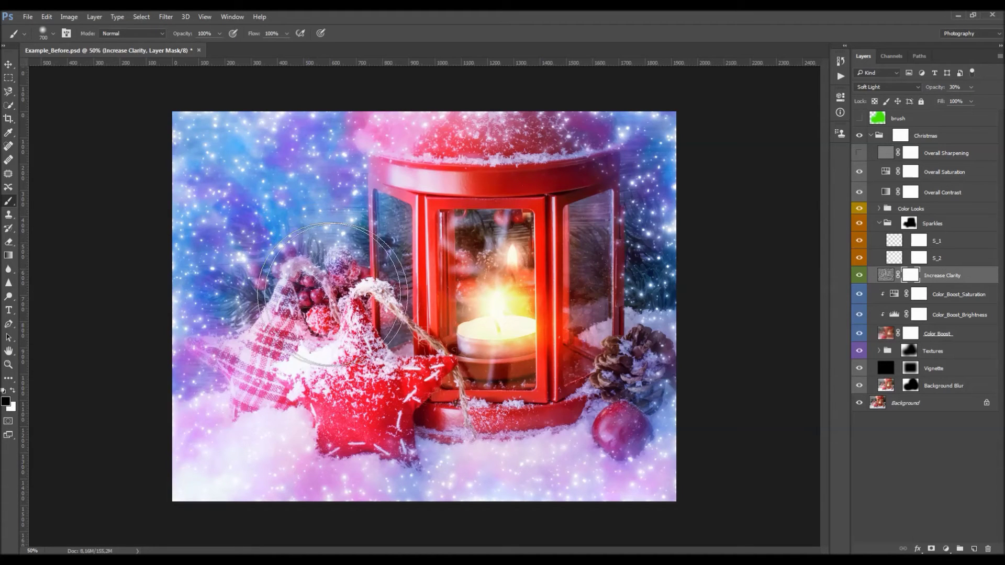
{"action": "mouse_move", "coordinate": [270, 328]}
{"action": "left_mouse_down"}
{"action": "mouse_move", "coordinate": [294, 350]}
{"action": "mouse_move", "coordinate": [317, 338]}
{"action": "mouse_move", "coordinate": [277, 345]}
{"action": "left_mouse_up"}
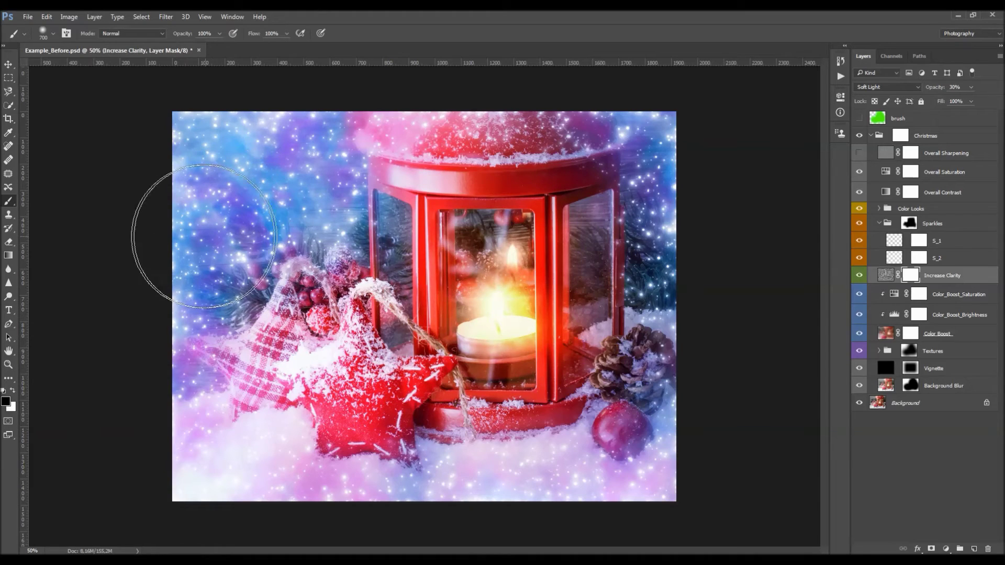
{"action": "mouse_move", "coordinate": [225, 209]}
{"action": "left_mouse_down"}
{"action": "mouse_move", "coordinate": [271, 157]}
{"action": "mouse_move", "coordinate": [224, 175]}
{"action": "left_mouse_up"}
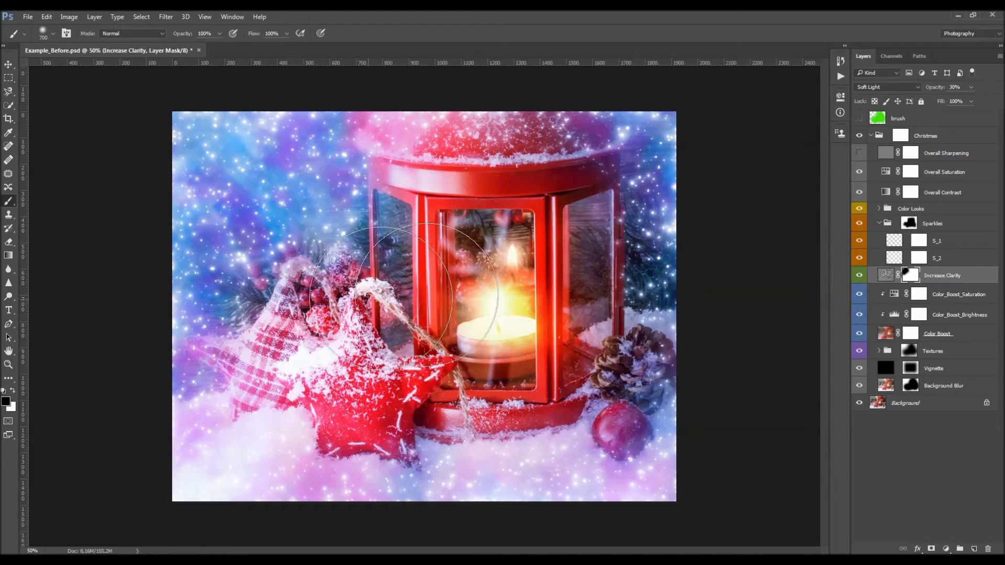
{"action": "key", "text": "ctrl+BackSpace"}
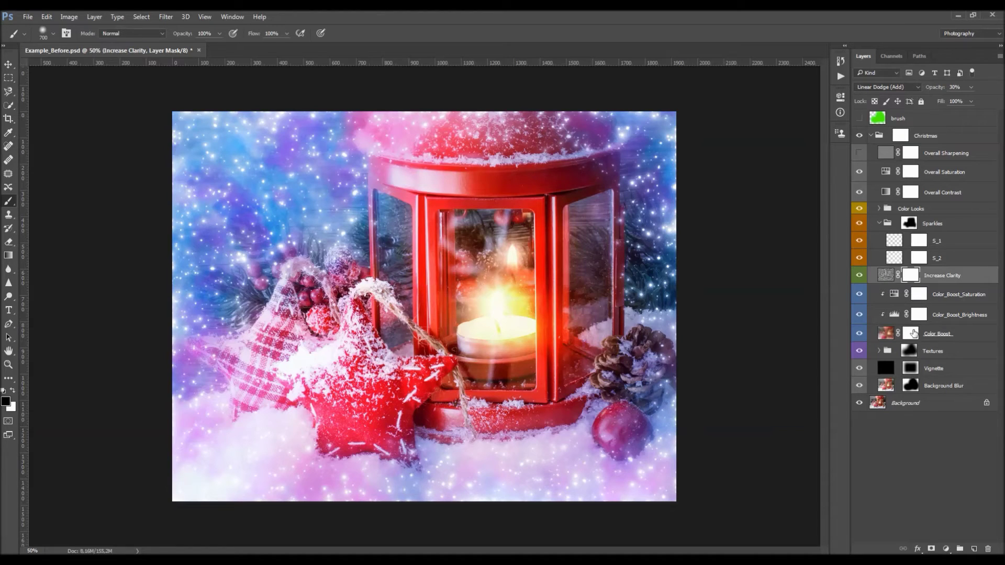
Try painting black on the Color Boost layer mask over the snow beside the star ornament, and undo the stroke
{"action": "left_click", "coordinate": [910, 333]}
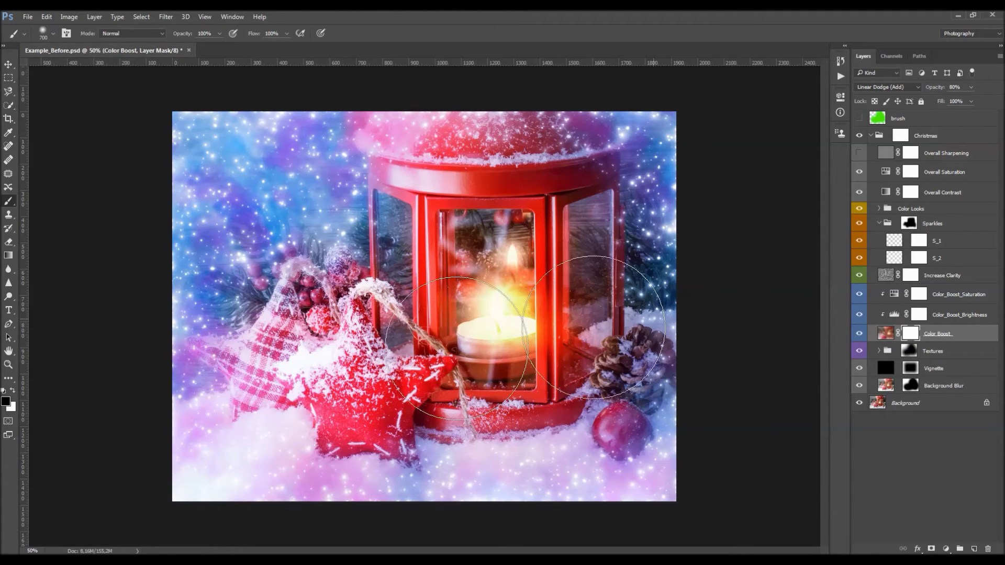
{"action": "mouse_move", "coordinate": [247, 393]}
{"action": "left_mouse_down"}
{"action": "mouse_move", "coordinate": [236, 415]}
{"action": "mouse_move", "coordinate": [162, 293]}
{"action": "mouse_move", "coordinate": [270, 403]}
{"action": "mouse_move", "coordinate": [259, 427]}
{"action": "left_mouse_up"}
{"action": "key", "text": "ctrl+z"}
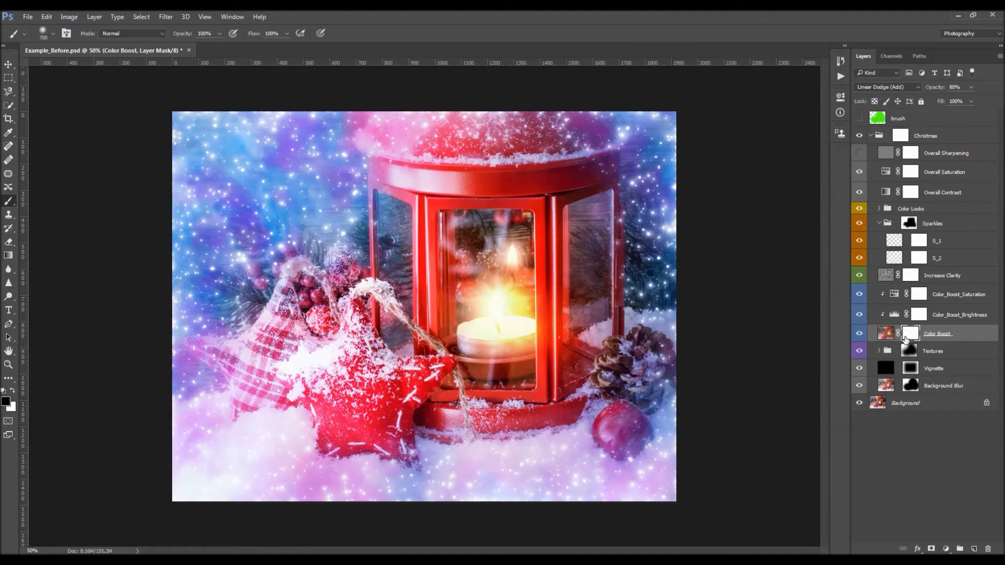
Compare the photo with and without the Textures group, and with the group's layer mask disabled and enabled
{"action": "left_click", "coordinate": [948, 351]}
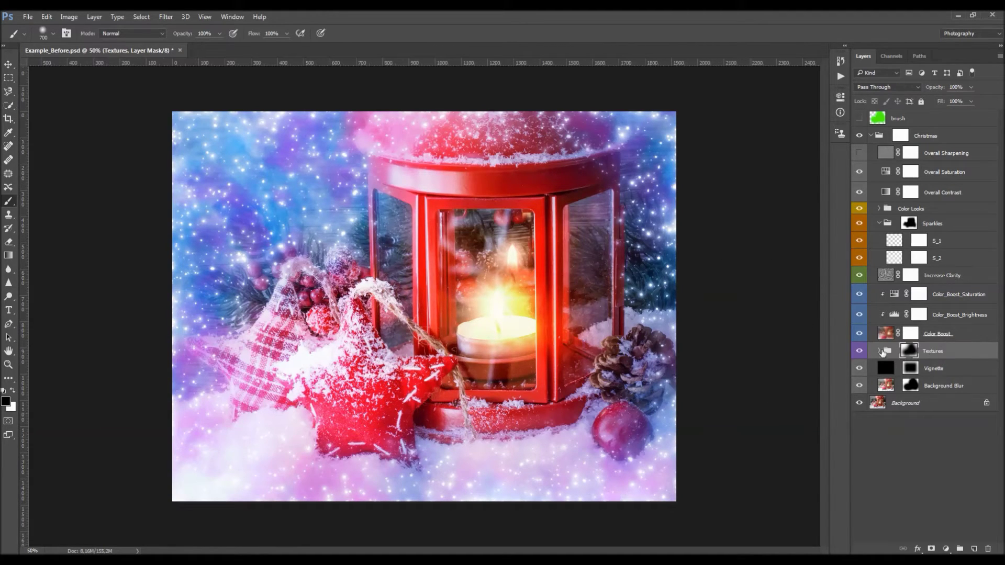
{"action": "key", "text": "v"}
{"action": "left_click", "coordinate": [860, 350]}
{"action": "left_click", "coordinate": [860, 351]}
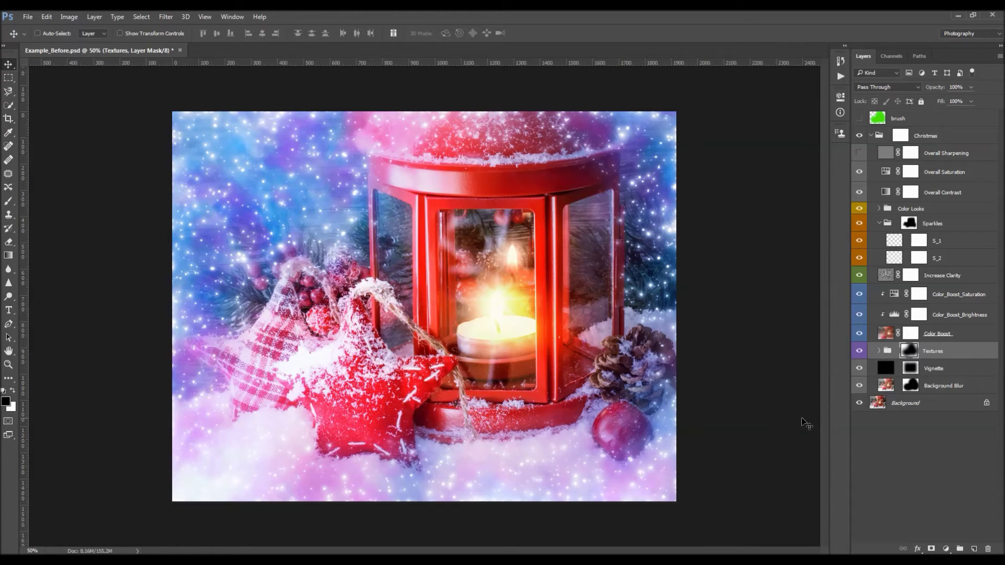
{"action": "left_click_drag", "start_coordinate": [905, 361], "coordinate": [912, 351]}
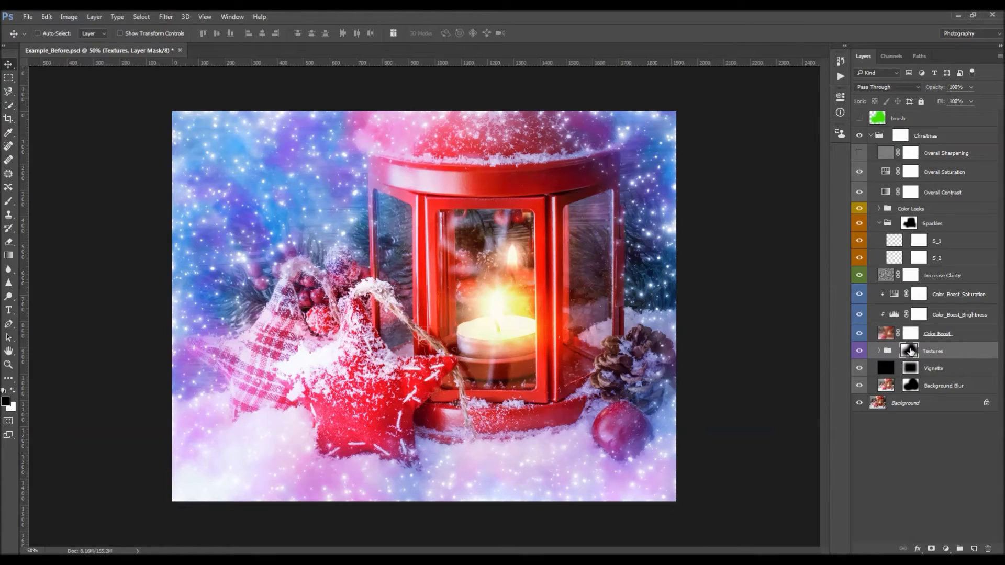
{"action": "left_click", "coordinate": [911, 352], "text": "shift"}
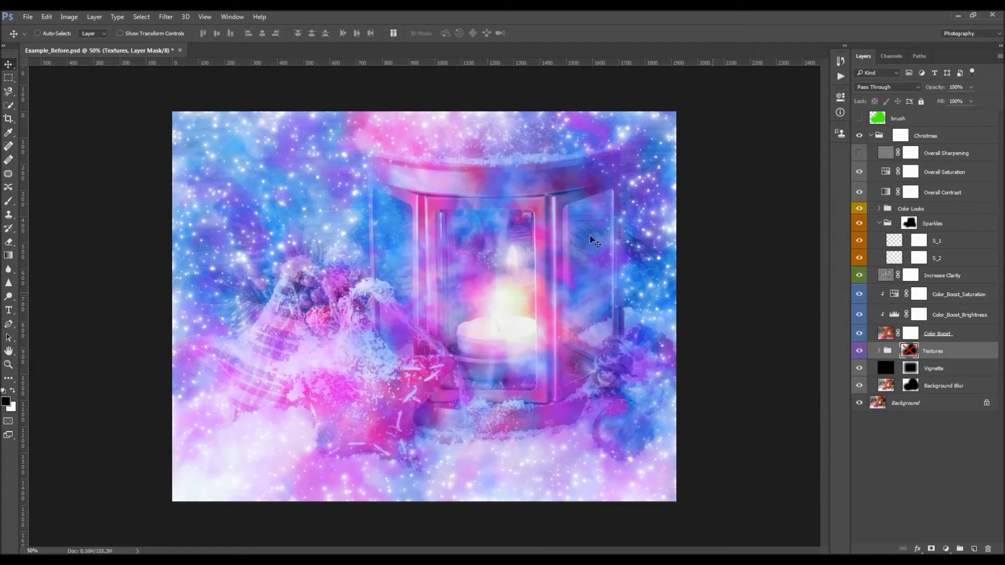
{"action": "left_click", "coordinate": [910, 352], "text": "shift"}
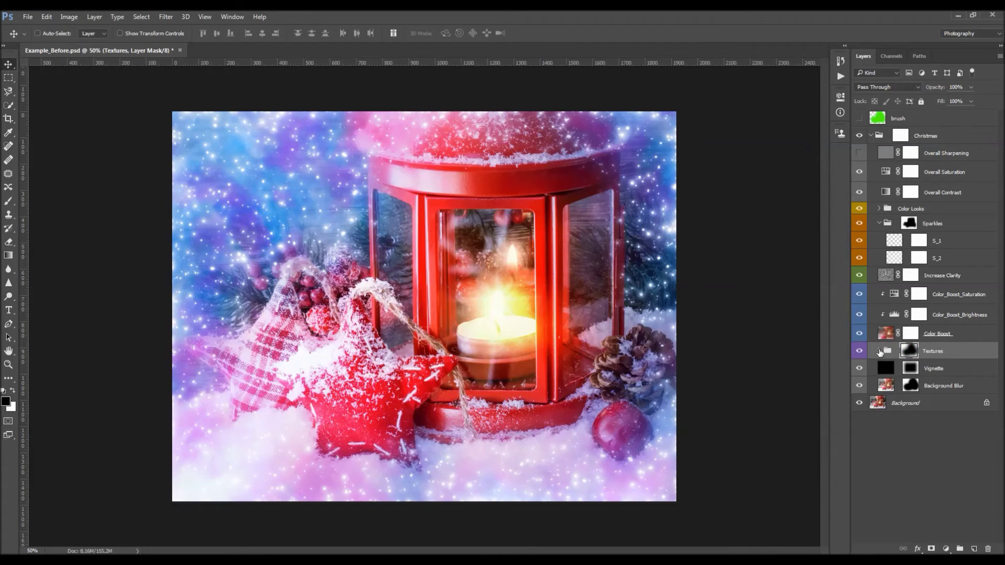
Expand the Textures group and compare the photo with the nested group's layer mask disabled and enabled
{"action": "left_click", "coordinate": [879, 351]}
{"action": "left_click", "coordinate": [932, 369]}
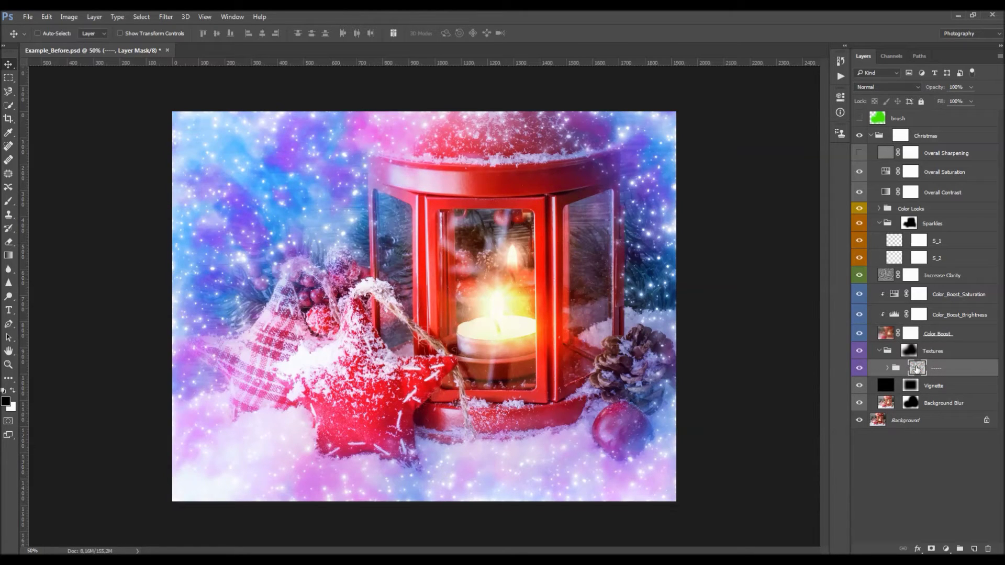
{"action": "left_click", "coordinate": [916, 368], "text": "shift"}
{"action": "left_click", "coordinate": [917, 368], "text": "shift"}
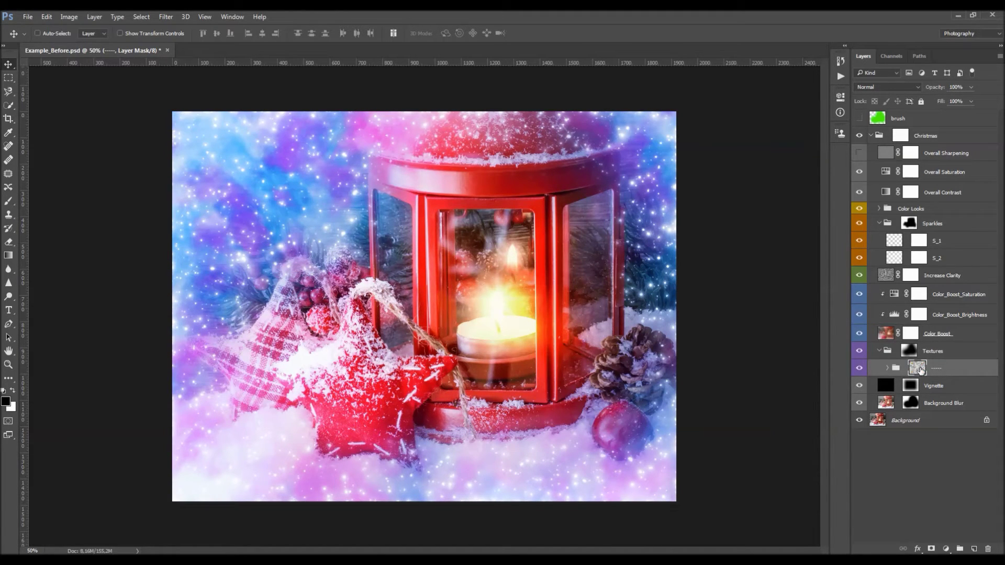
Test different densities for the nested texture group's layer mask, returning the density to 70%
{"action": "left_click", "coordinate": [839, 98]}
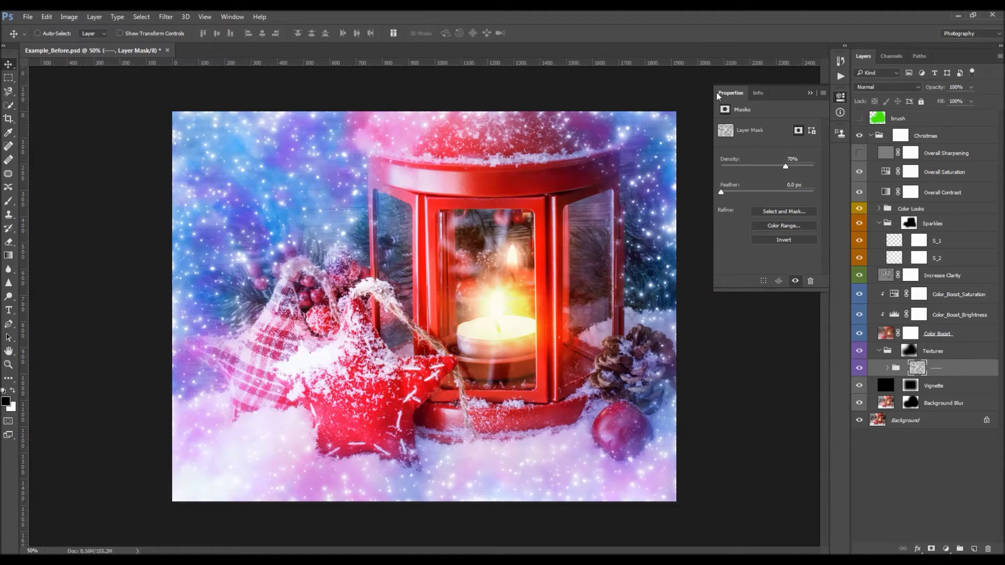
{"action": "left_click", "coordinate": [231, 17]}
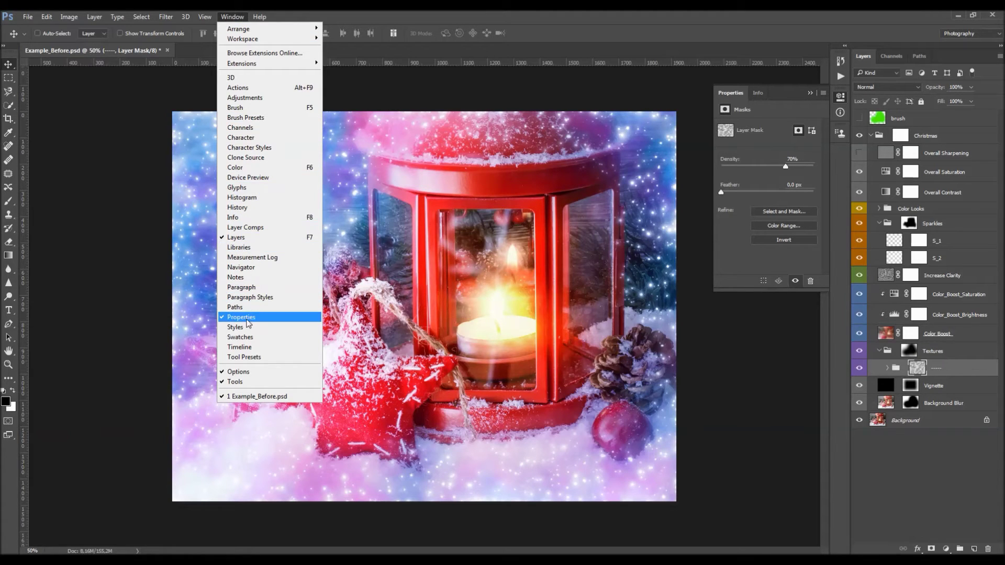
{"action": "left_click", "coordinate": [776, 118]}
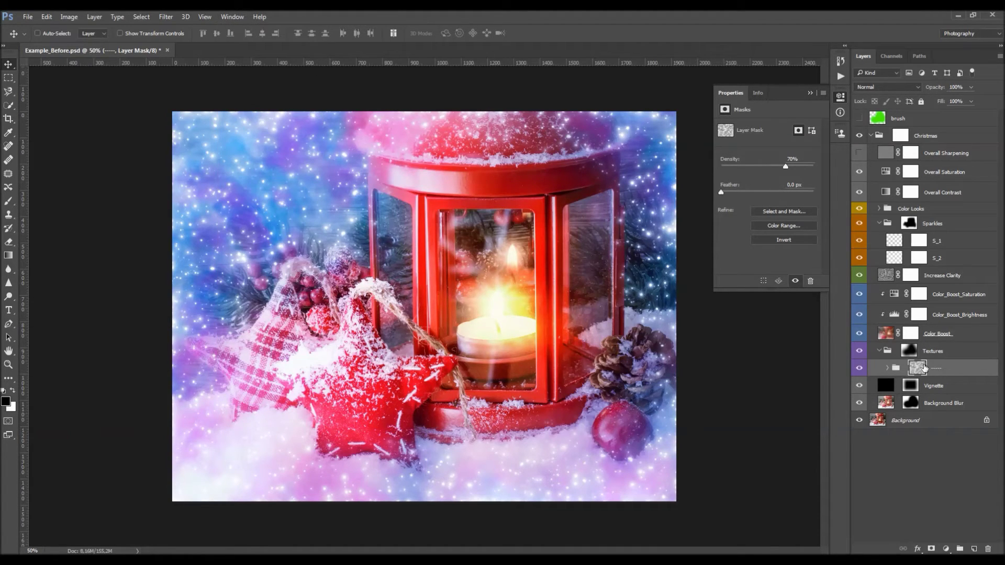
{"action": "left_click_drag", "start_coordinate": [755, 165], "coordinate": [785, 166]}
{"action": "left_click", "coordinate": [810, 94]}
Expand the nested texture group and compare the photo with and without its individual T_ texture layers
{"action": "left_click", "coordinate": [895, 368]}
{"action": "left_click", "coordinate": [887, 368]}
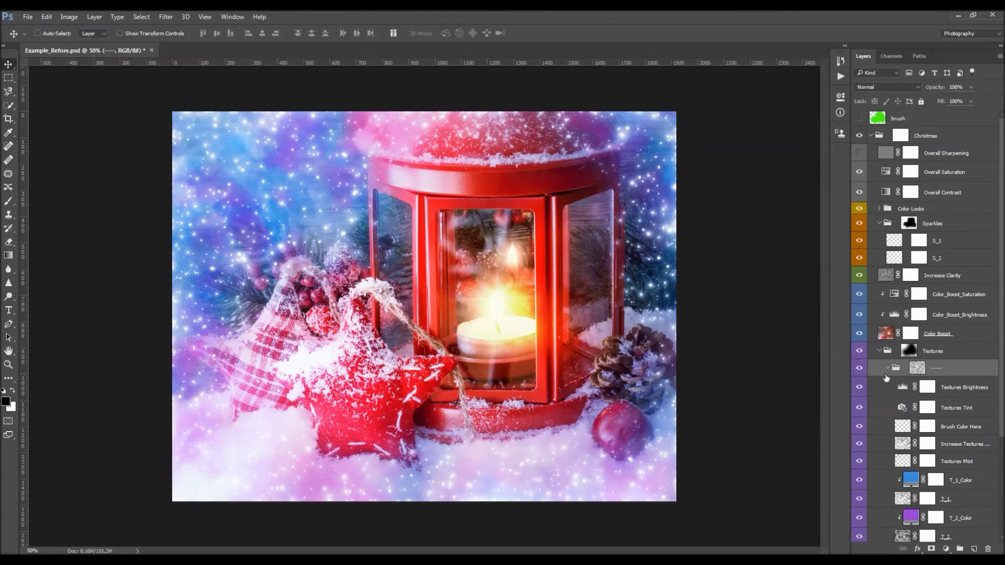
{"action": "scroll", "coordinate": [931, 366], "scroll_direction": "down", "scroll_amount": 5}
{"action": "left_click", "coordinate": [944, 453]}
{"action": "left_click", "coordinate": [944, 416]}
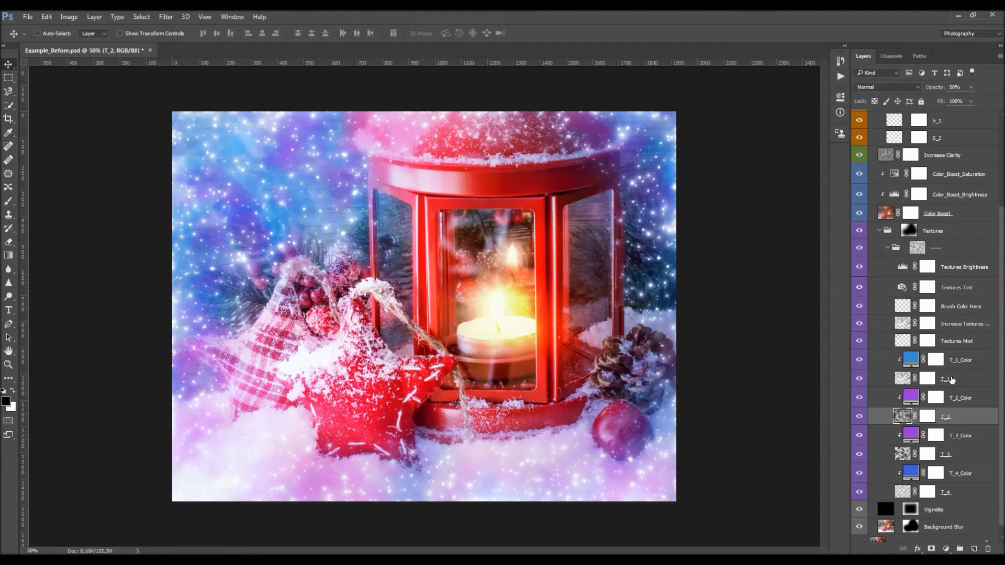
{"action": "left_click", "coordinate": [944, 378]}
{"action": "left_click", "coordinate": [859, 379]}
{"action": "left_click", "coordinate": [859, 379]}
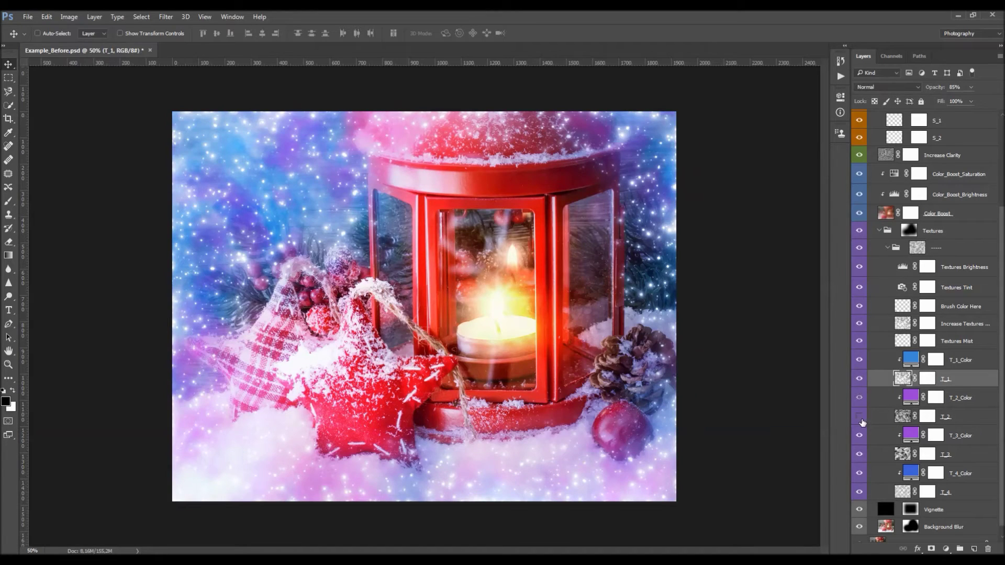
{"action": "left_click", "coordinate": [859, 454]}
{"action": "left_click", "coordinate": [860, 454]}
Go through the masks of the T_1 to T_4 texture layers and try painting black on the T_4 mask to hide part of it
{"action": "left_click", "coordinate": [928, 379]}
{"action": "key", "text": "b"}
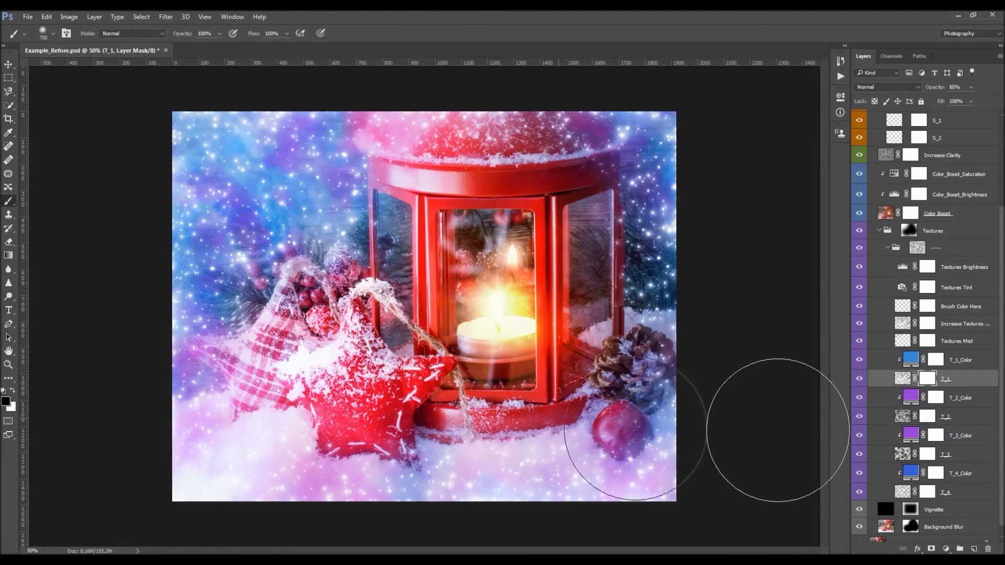
{"action": "left_click", "coordinate": [928, 417]}
{"action": "left_click", "coordinate": [926, 454]}
{"action": "left_click", "coordinate": [927, 492]}
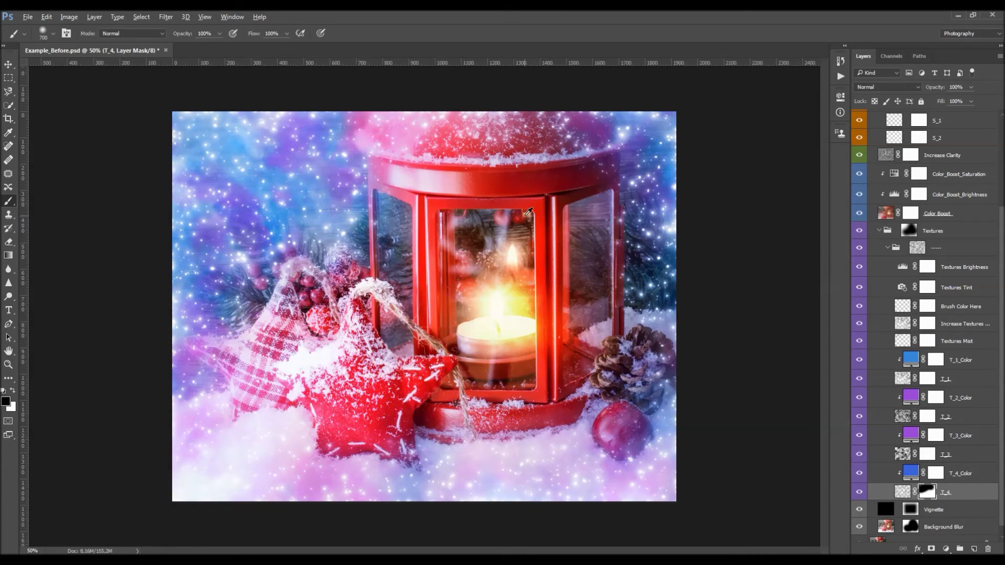
{"action": "left_click", "coordinate": [927, 416]}
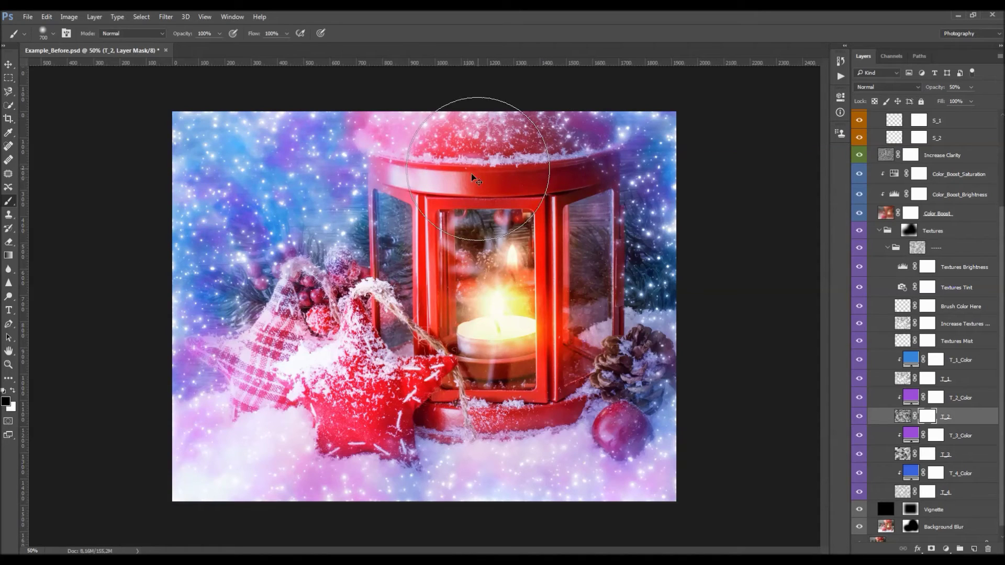
{"action": "key", "text": "v"}
Try a red-orange fill (#d94f41) for the T_4_Color layer and discard the color change
{"action": "left_click", "coordinate": [966, 476]}
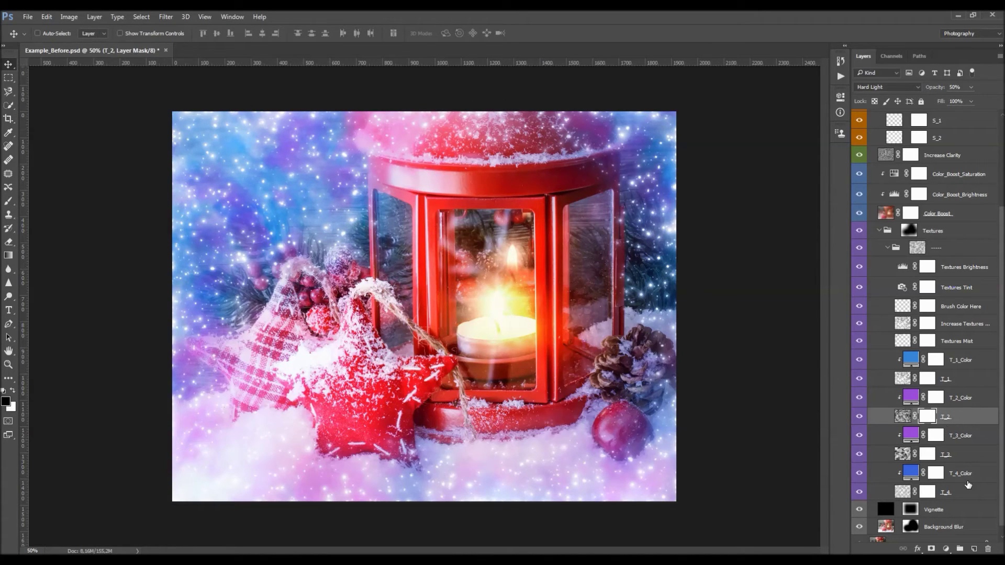
{"action": "double_click", "coordinate": [910, 473]}
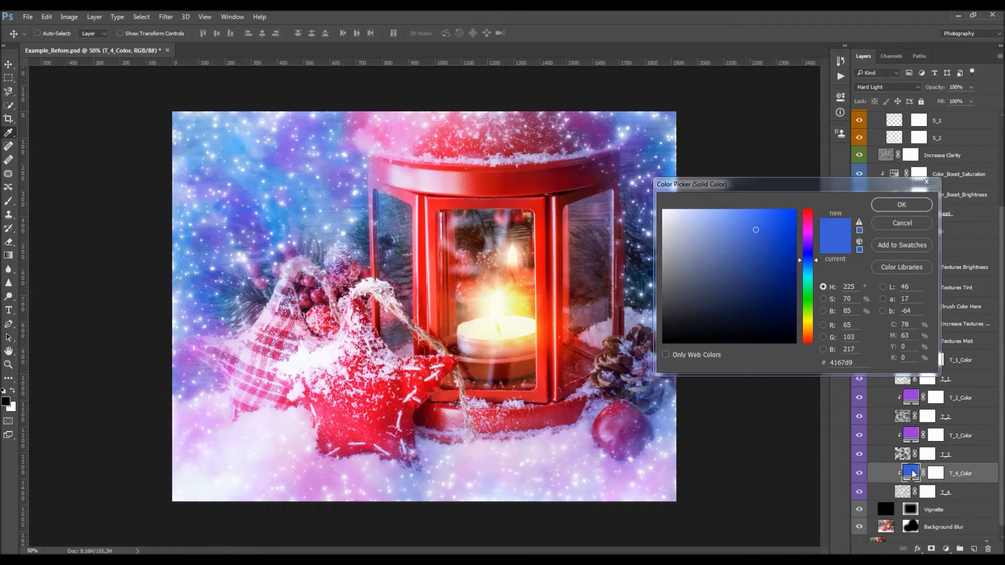
{"action": "left_click_drag", "start_coordinate": [811, 280], "coordinate": [813, 341]}
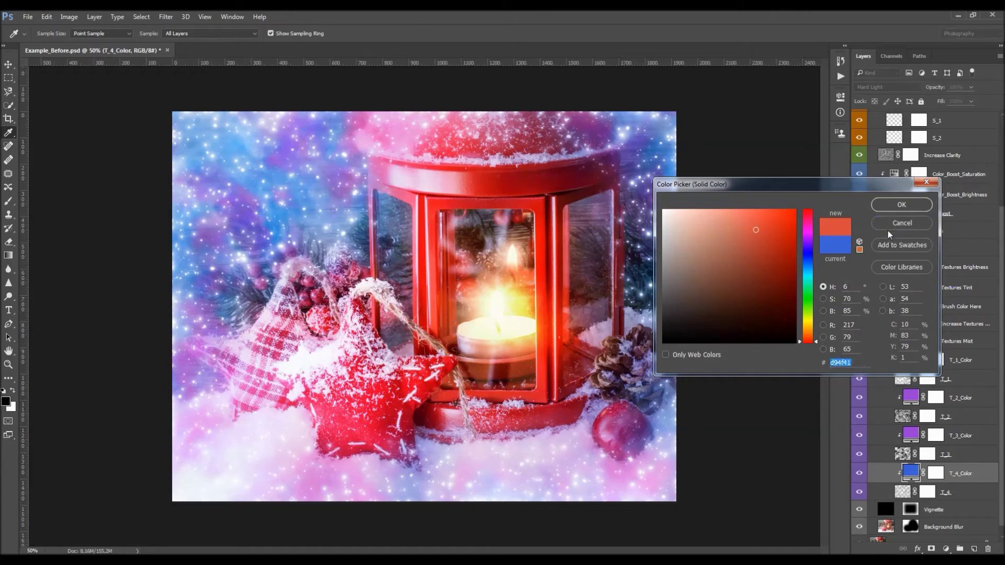
{"action": "left_click", "coordinate": [901, 223]}
Try a bright orange fill (#ff5400) for the T_2_Color layer and discard the color change
{"action": "double_click", "coordinate": [908, 398]}
{"action": "left_click_drag", "start_coordinate": [812, 305], "coordinate": [806, 342]}
{"action": "left_click_drag", "start_coordinate": [773, 271], "coordinate": [815, 186]}
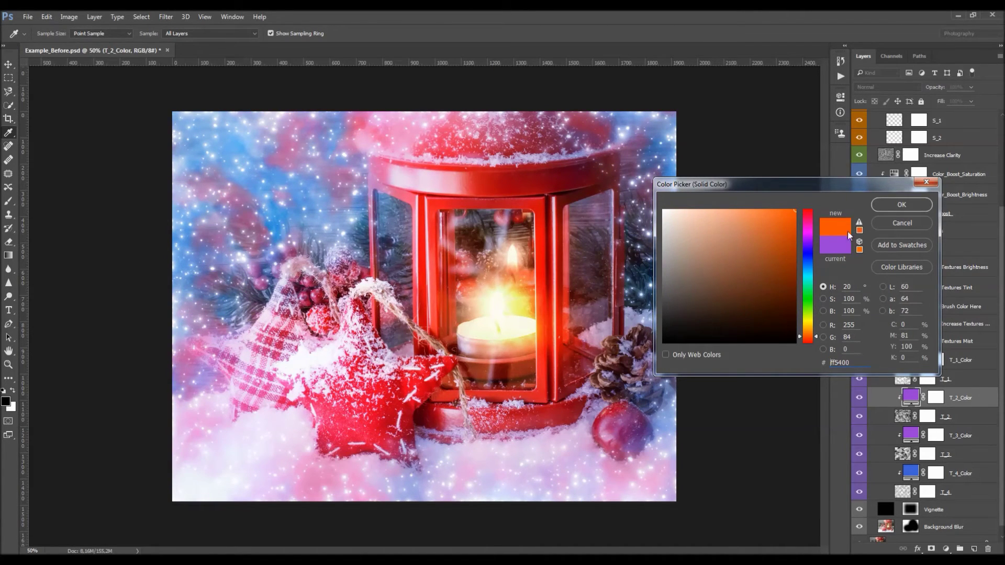
{"action": "left_click", "coordinate": [902, 223]}
Compare the photo with and without the Textures Mist layer and test different opacities for it
{"action": "left_click", "coordinate": [957, 354]}
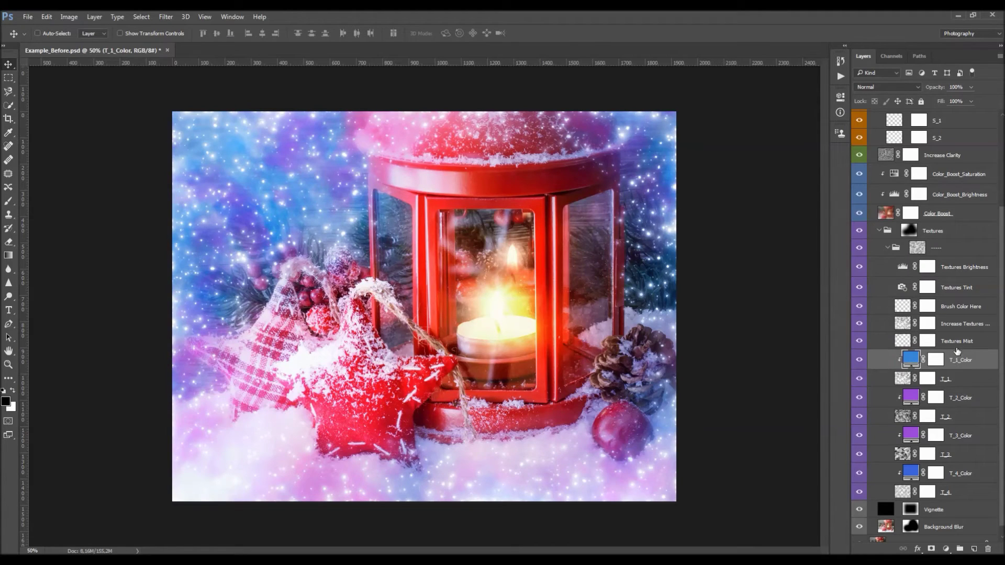
{"action": "left_click", "coordinate": [957, 343]}
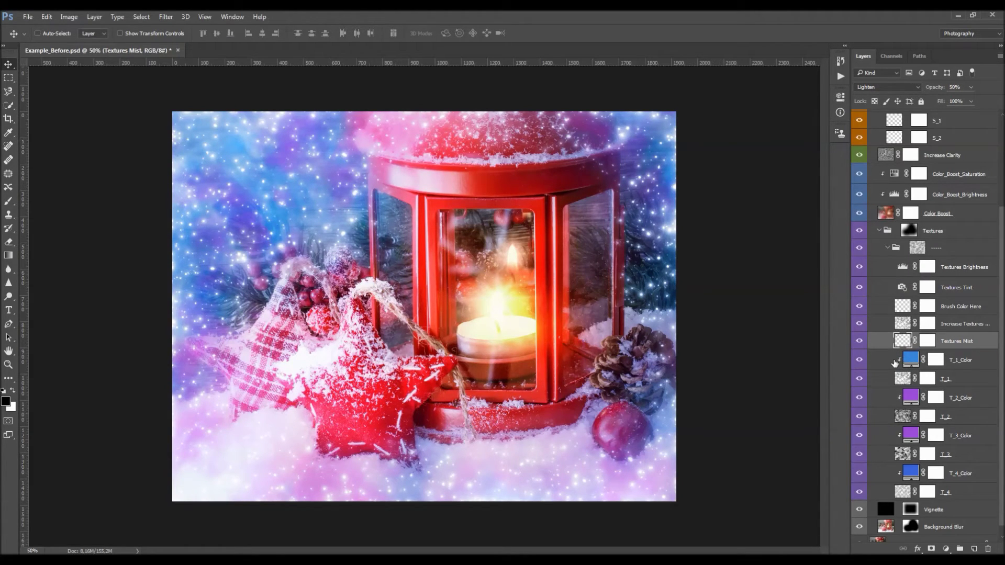
{"action": "left_click", "coordinate": [859, 341]}
{"action": "left_click", "coordinate": [858, 342]}
{"action": "left_click", "coordinate": [857, 342]}
{"action": "left_click", "coordinate": [857, 342]}
{"action": "left_click_drag", "start_coordinate": [970, 87], "coordinate": [741, 105]}
Widen the layer list to show full layer names and compare the photo with and without the Increase Textures Clarity layer
{"action": "left_click", "coordinate": [983, 332]}
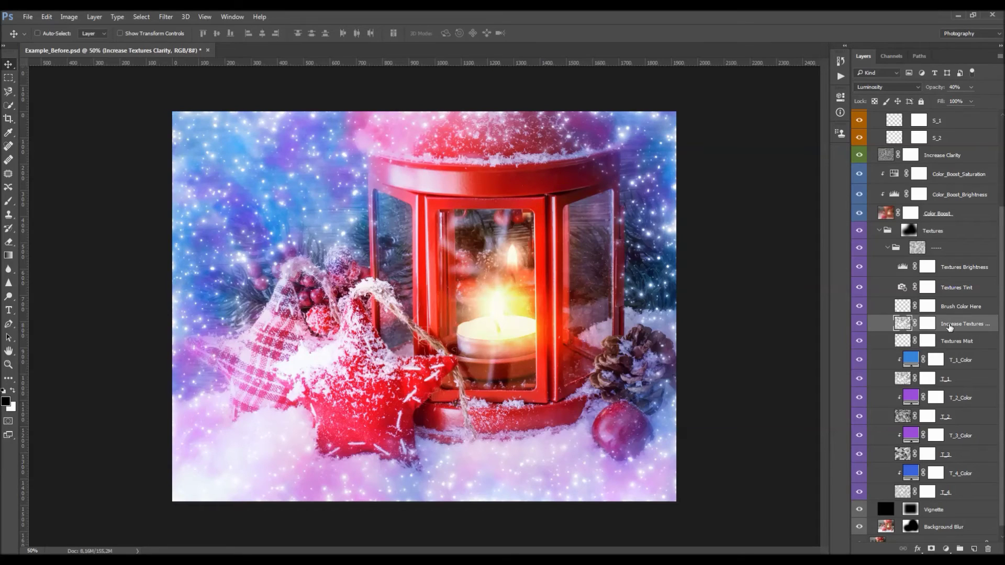
{"action": "left_click_drag", "start_coordinate": [849, 327], "coordinate": [827, 326]}
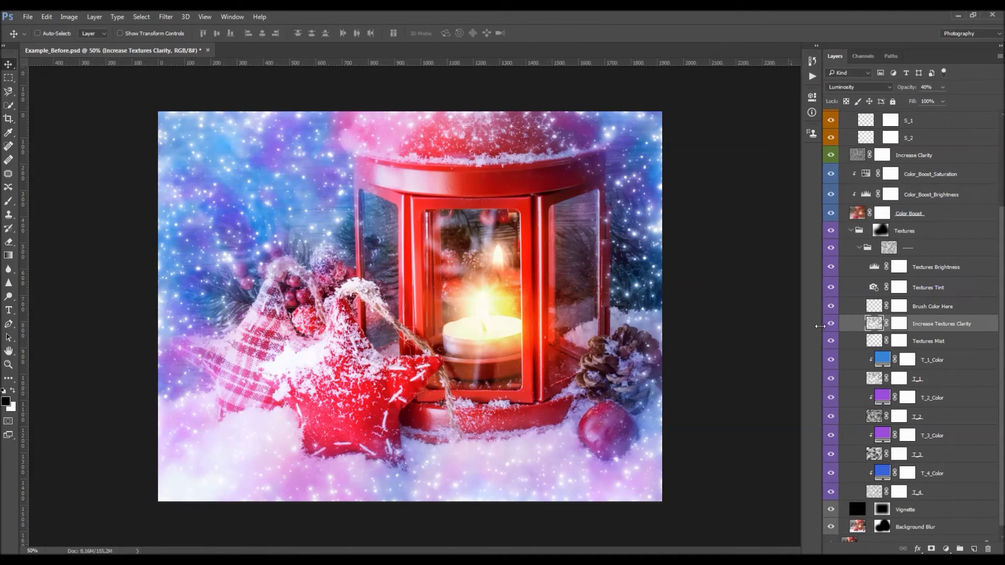
{"action": "left_click", "coordinate": [836, 324]}
{"action": "left_click", "coordinate": [837, 324]}
{"action": "left_click", "coordinate": [837, 324]}
{"action": "left_click", "coordinate": [837, 324]}
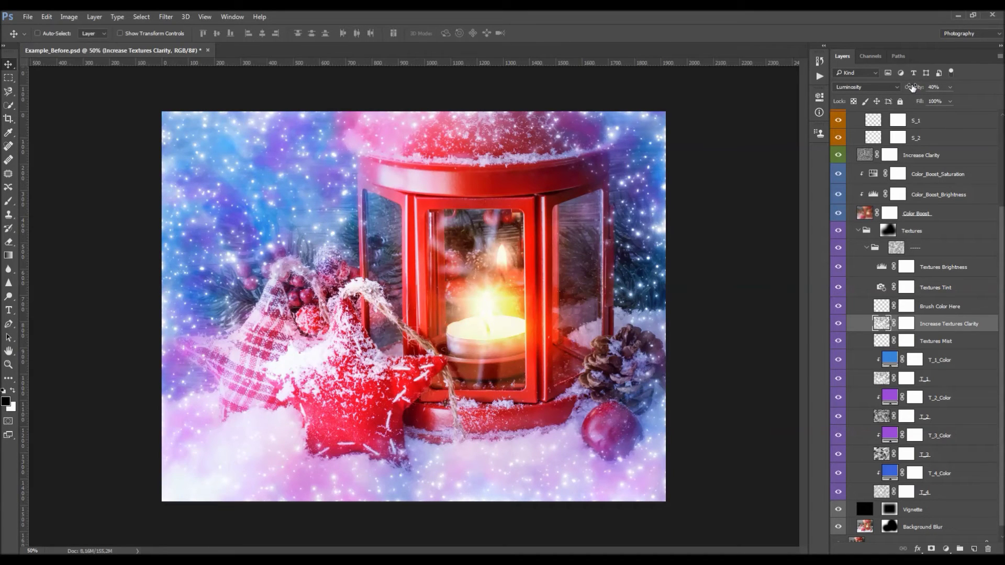
Test a lower opacity for the Increase Textures Clarity layer and compare the photo with and without it
{"action": "left_click_drag", "start_coordinate": [912, 87], "coordinate": [872, 100]}
{"action": "left_click", "coordinate": [838, 325]}
Select the Brush Color Here layer and set a vivid blue foreground color for the Brush tool
{"action": "left_click", "coordinate": [936, 312]}
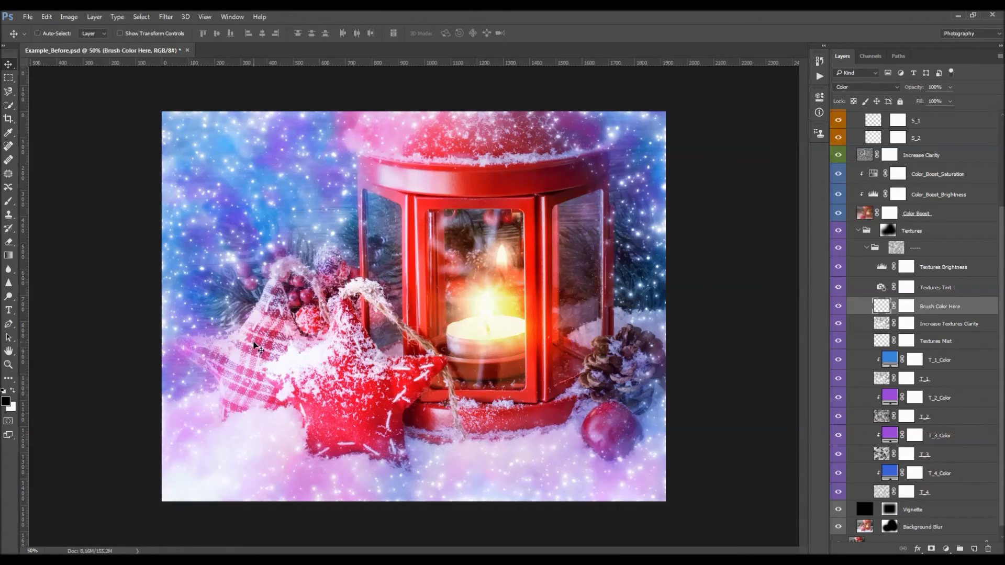
{"action": "key", "text": "b"}
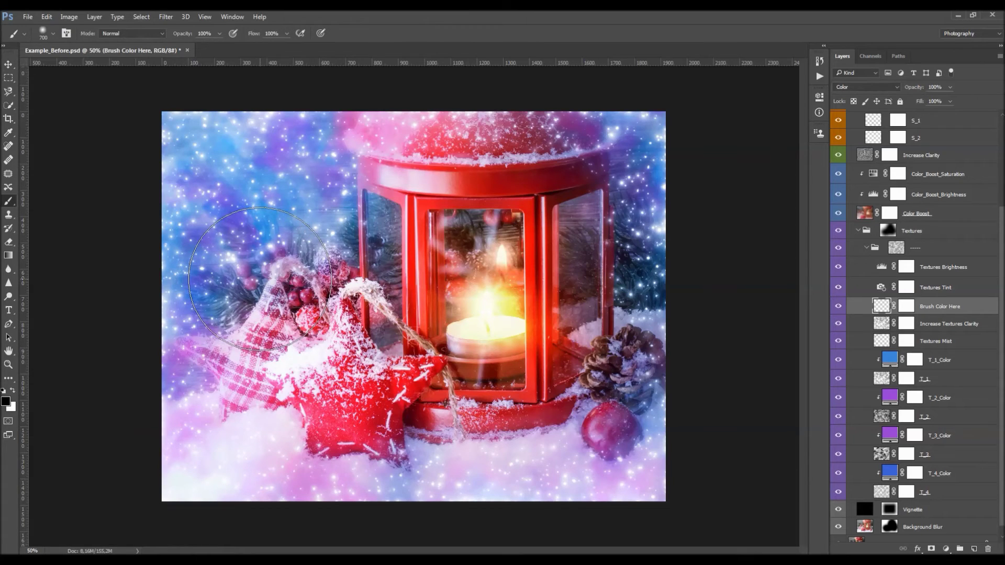
{"action": "left_click", "coordinate": [5, 402]}
{"action": "left_click", "coordinate": [808, 300]}
{"action": "left_click_drag", "start_coordinate": [779, 269], "coordinate": [787, 213]}
{"action": "left_click_drag", "start_coordinate": [807, 311], "coordinate": [808, 259]}
{"action": "key", "text": "Return"}
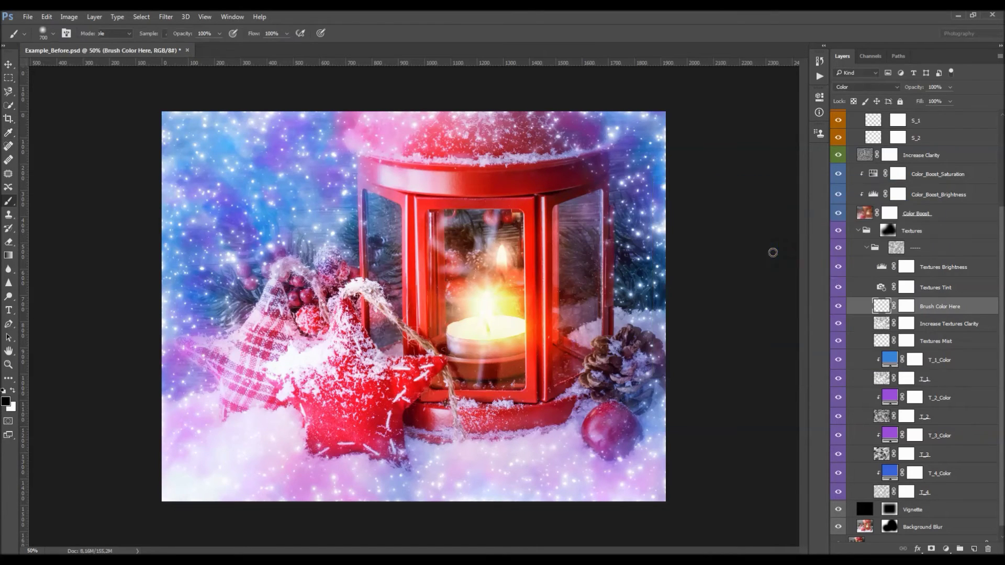
Paint blue over the background around the plaid star and above it with a 1000 px brush on the Brush Color Here layer
{"action": "key", "text": "bracketright"}
{"action": "key", "text": "bracketright"}
{"action": "mouse_move", "coordinate": [220, 230]}
{"action": "left_mouse_down"}
{"action": "mouse_move", "coordinate": [225, 222]}
{"action": "mouse_move", "coordinate": [214, 225]}
{"action": "mouse_move", "coordinate": [203, 271]}
{"action": "mouse_move", "coordinate": [213, 437]}
{"action": "left_mouse_up"}
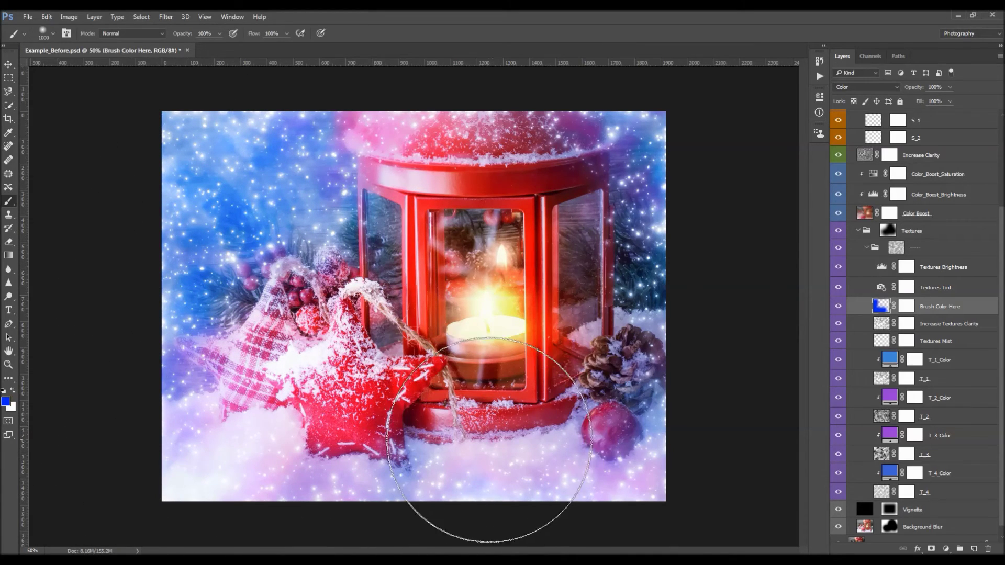
{"action": "mouse_move", "coordinate": [254, 162]}
{"action": "left_mouse_down"}
{"action": "mouse_move", "coordinate": [651, 392]}
{"action": "mouse_move", "coordinate": [225, 157]}
{"action": "mouse_move", "coordinate": [471, 393]}
{"action": "mouse_move", "coordinate": [458, 349]}
{"action": "mouse_move", "coordinate": [157, 157]}
{"action": "mouse_move", "coordinate": [343, 168]}
{"action": "left_mouse_up"}
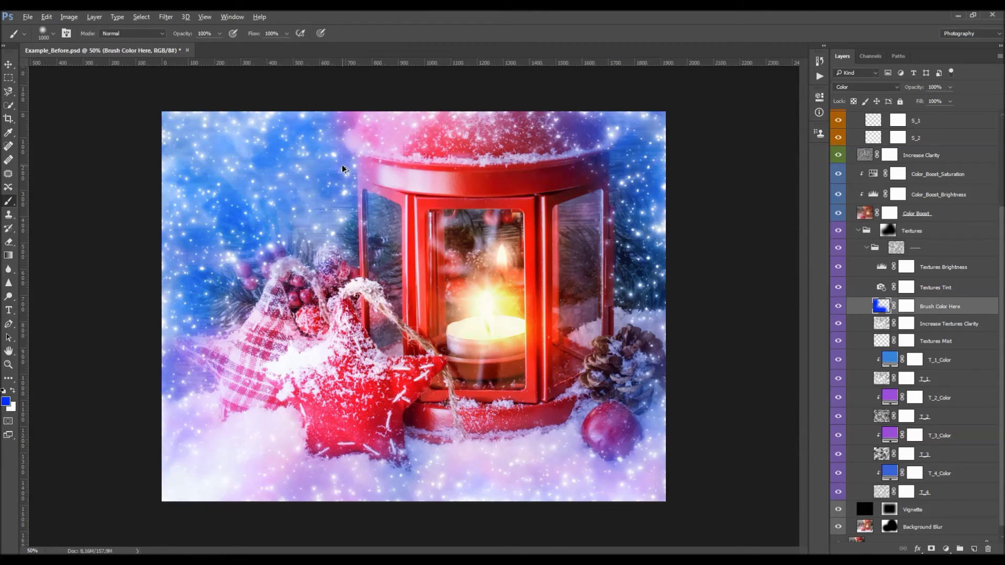
Change the foreground color to bright green and brush it over the upper-left background of the photo
{"action": "left_click", "coordinate": [5, 401]}
{"action": "left_click_drag", "start_coordinate": [811, 326], "coordinate": [811, 299]}
{"action": "key", "text": "Return"}
{"action": "mouse_move", "coordinate": [151, 204]}
{"action": "left_mouse_down"}
{"action": "mouse_move", "coordinate": [204, 212]}
{"action": "mouse_move", "coordinate": [308, 146]}
{"action": "left_mouse_up"}
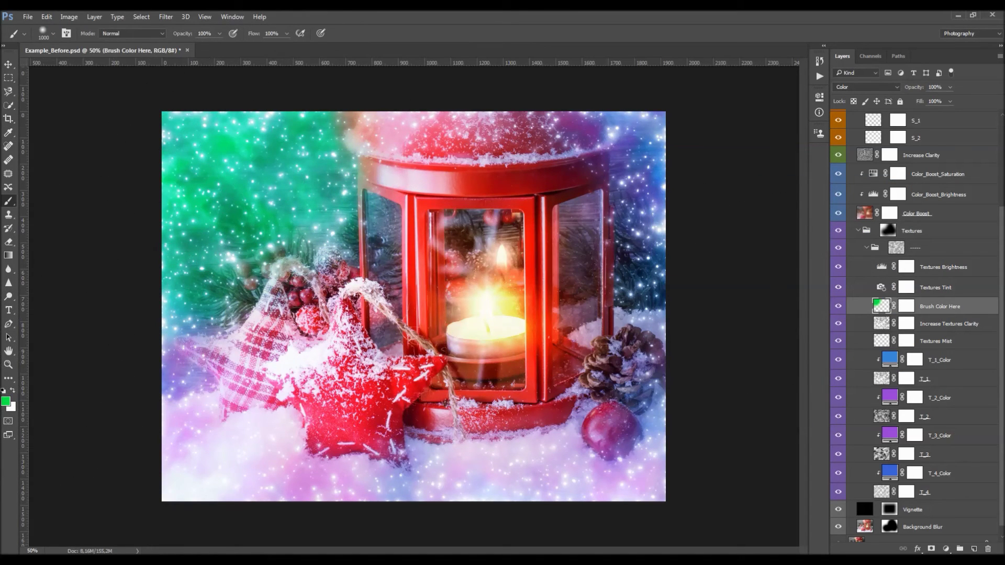
Change the foreground color to orange and brush it over the photo's left edge and upper-right background
{"action": "left_click", "coordinate": [6, 402]}
{"action": "left_click_drag", "start_coordinate": [811, 293], "coordinate": [811, 337]}
{"action": "key", "text": "Return"}
{"action": "mouse_move", "coordinate": [121, 280]}
{"action": "left_mouse_down"}
{"action": "mouse_move", "coordinate": [169, 280]}
{"action": "mouse_move", "coordinate": [214, 349]}
{"action": "left_mouse_up"}
{"action": "left_click_drag", "start_coordinate": [633, 220], "coordinate": [616, 123]}
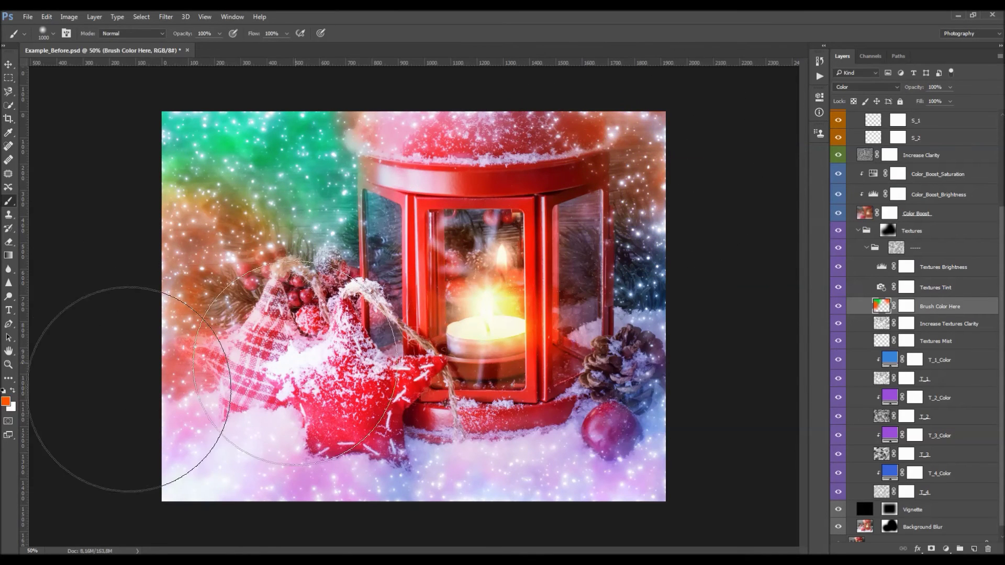
Undo all the color strokes on the Brush Color Here layer and return to the Move tool
{"action": "key", "text": "ctrl+alt+z"}
{"action": "key", "text": "ctrl+alt+z"}
{"action": "key", "text": "ctrl+alt+z"}
{"action": "key", "text": "ctrl+alt+z"}
{"action": "key", "text": "ctrl+alt+z"}
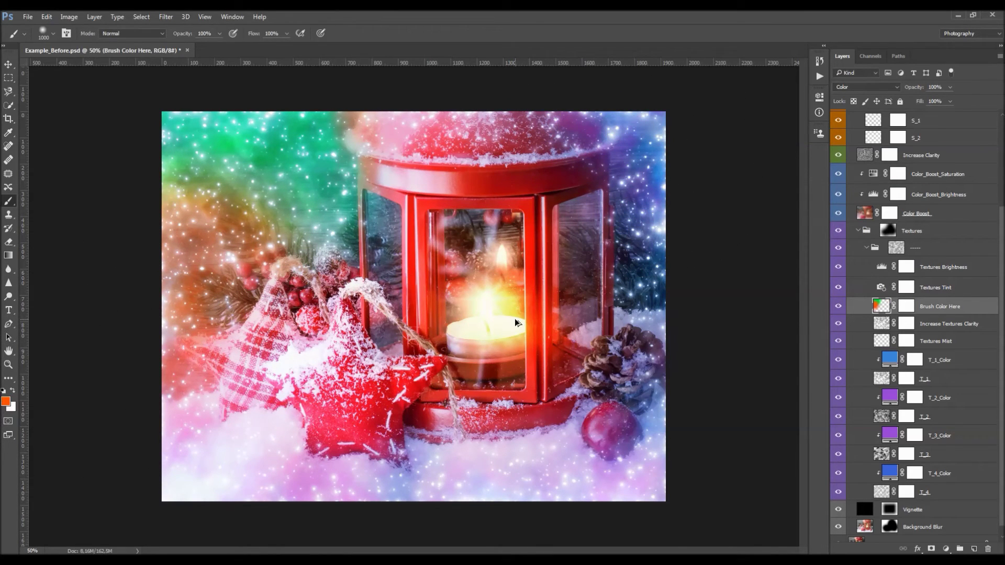
{"action": "key", "text": "v"}
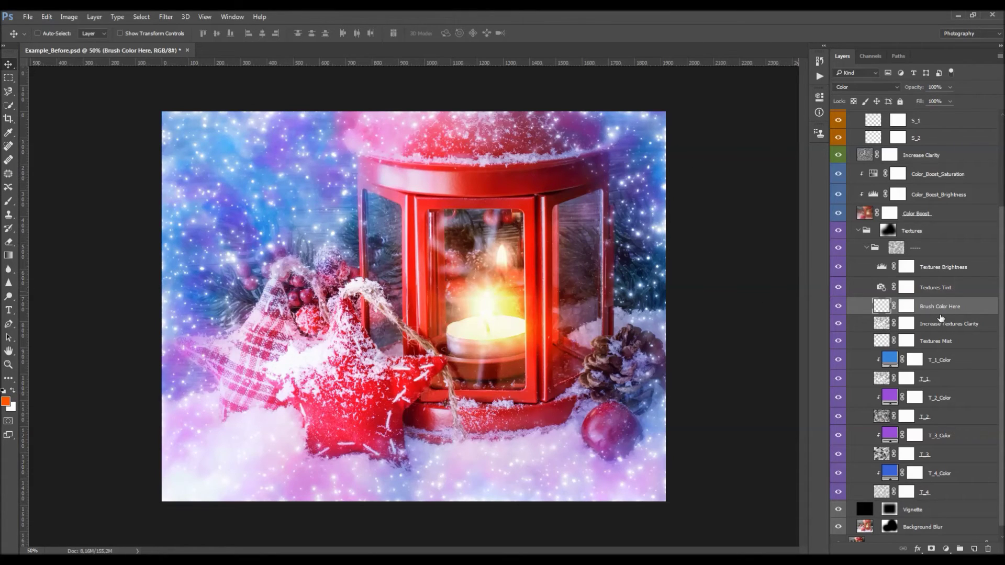
Go through the Photo Filter presets of the Textures Tint layer, stop at Magenta, and switch to the custom color option
{"action": "left_click", "coordinate": [937, 292]}
{"action": "double_click", "coordinate": [881, 287]}
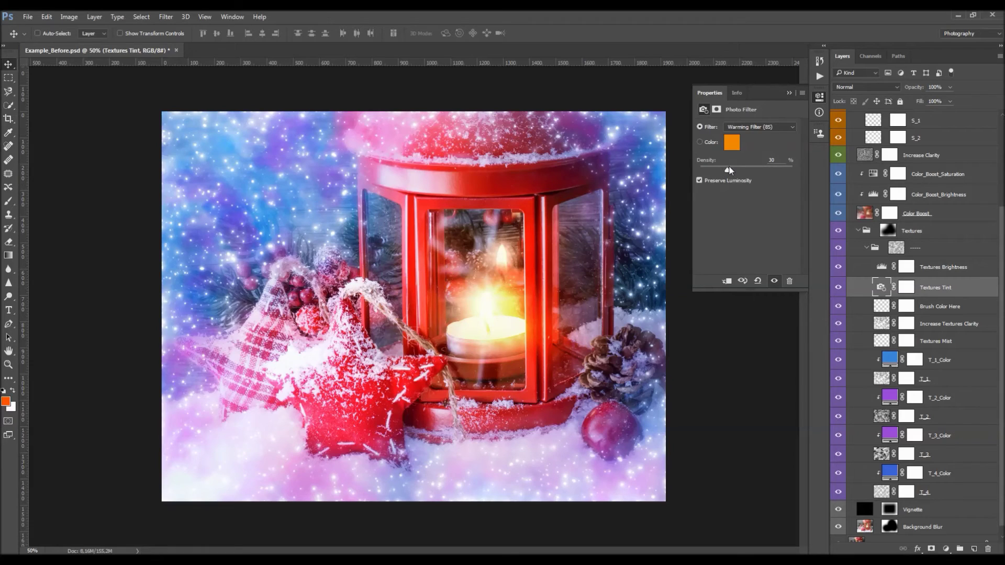
{"action": "left_click", "coordinate": [748, 128]}
{"action": "left_click", "coordinate": [748, 145]}
{"action": "key", "text": "Down"}
{"action": "key", "text": "Down"}
{"action": "key", "text": "Down"}
{"action": "key", "text": "Down"}
{"action": "key", "text": "Down"}
{"action": "key", "text": "Down"}
{"action": "key", "text": "Down"}
{"action": "key", "text": "Down"}
{"action": "key", "text": "Down"}
{"action": "key", "text": "Down"}
{"action": "key", "text": "Down"}
{"action": "left_click", "coordinate": [710, 146]}
Try green (#1aa616) for the Textures Tint filter, discard it, and set the density to 1%
{"action": "left_click", "coordinate": [731, 142]}
{"action": "left_click_drag", "start_coordinate": [809, 231], "coordinate": [814, 301]}
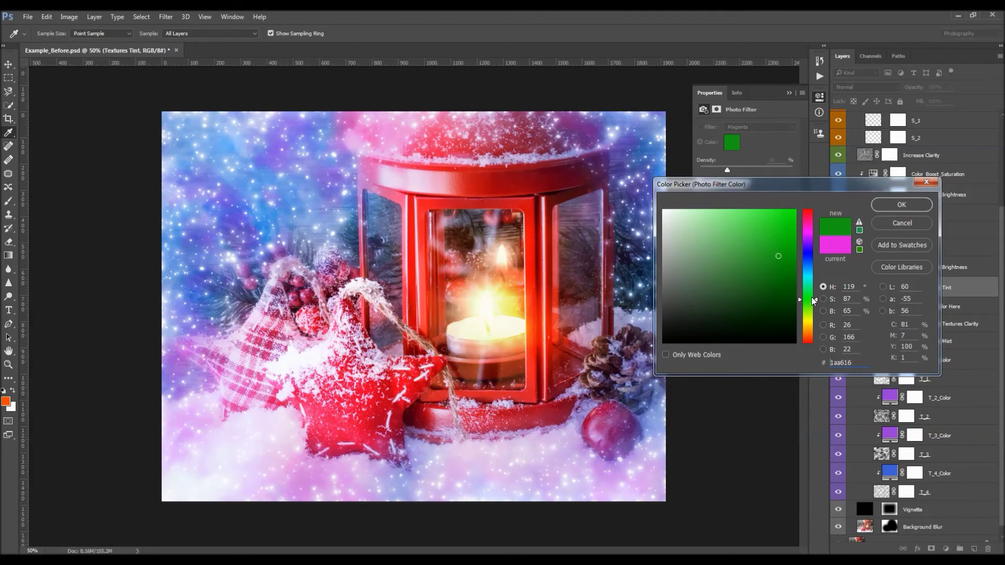
{"action": "left_click", "coordinate": [900, 226]}
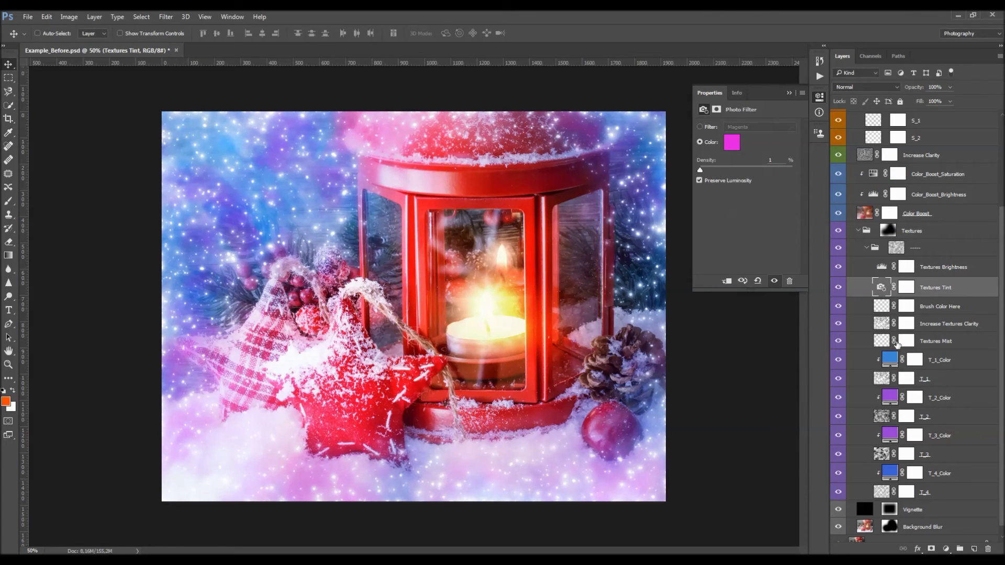
{"action": "left_click", "coordinate": [788, 93]}
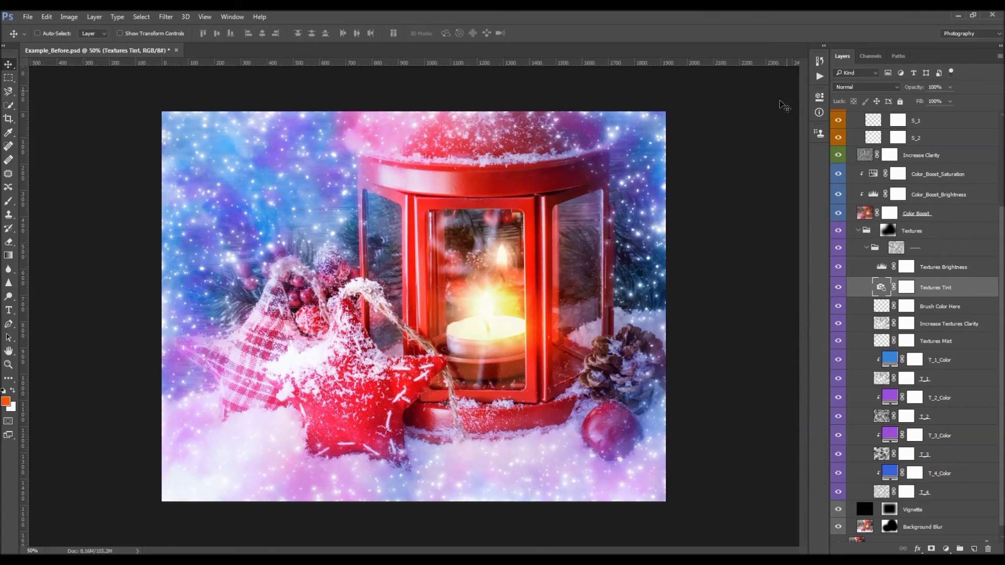
Adjust the Levels midtones of the Textures Brightness layer to brighten the textures
{"action": "double_click", "coordinate": [884, 268]}
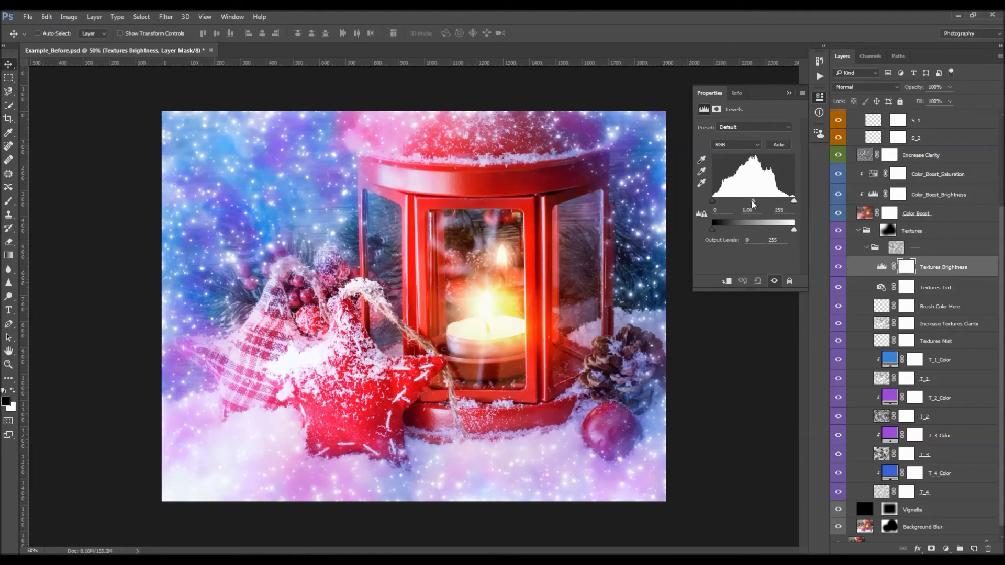
{"action": "left_click_drag", "start_coordinate": [755, 202], "coordinate": [745, 203]}
{"action": "left_click", "coordinate": [789, 94]}
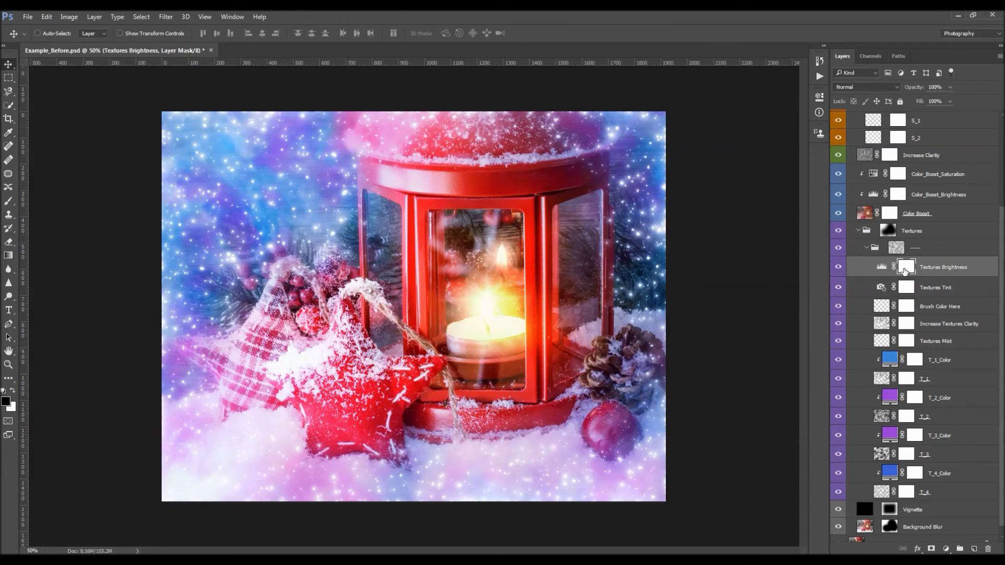
Collapse the Textures group and prepare the Brush tool with white on the group's layer mask
{"action": "left_click", "coordinate": [859, 230]}
{"action": "left_click", "coordinate": [885, 352]}
{"action": "key", "text": "b"}
{"action": "left_click", "coordinate": [889, 352], "text": "shift"}
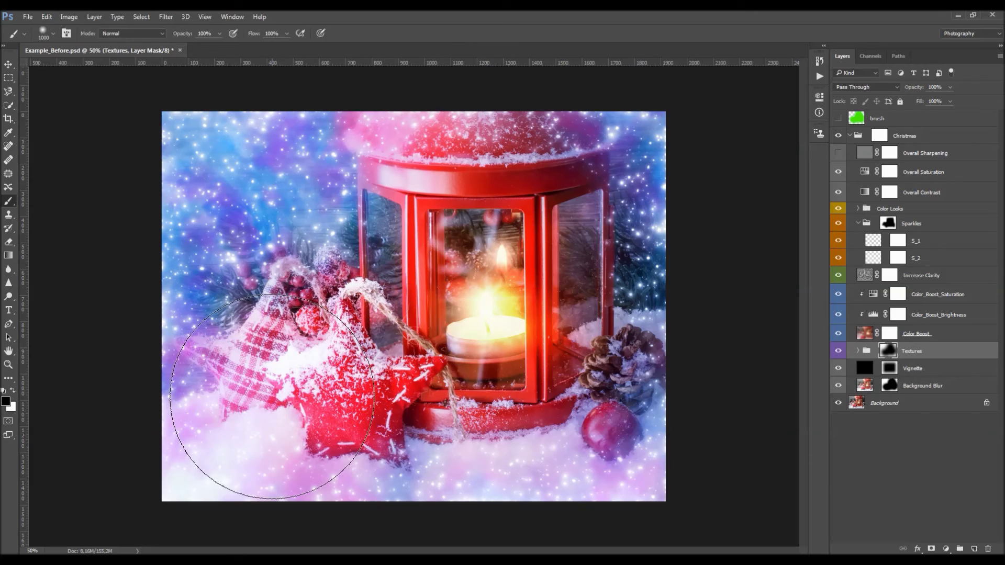
{"action": "left_click_drag", "start_coordinate": [178, 447], "coordinate": [219, 397]}
{"action": "key", "text": "x"}
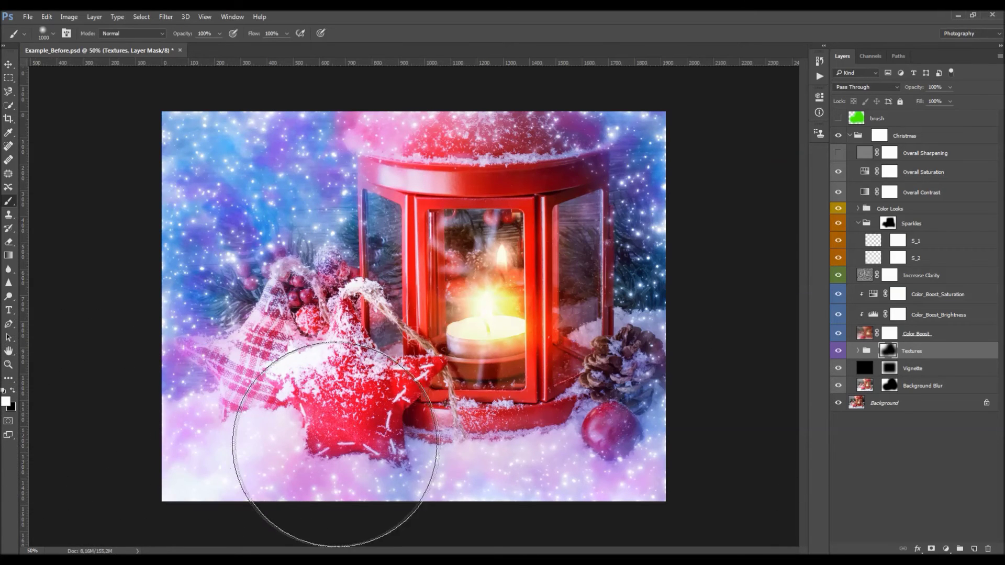
Reveal more texture over the left background and plaid star by painting white on the Textures mask with varying brush sizes
{"action": "key", "text": "bracketleft"}
{"action": "key", "text": "bracketleft"}
{"action": "key", "text": "bracketleft"}
{"action": "key", "text": "bracketleft"}
{"action": "key", "text": "bracketright"}
{"action": "key", "text": "bracketright"}
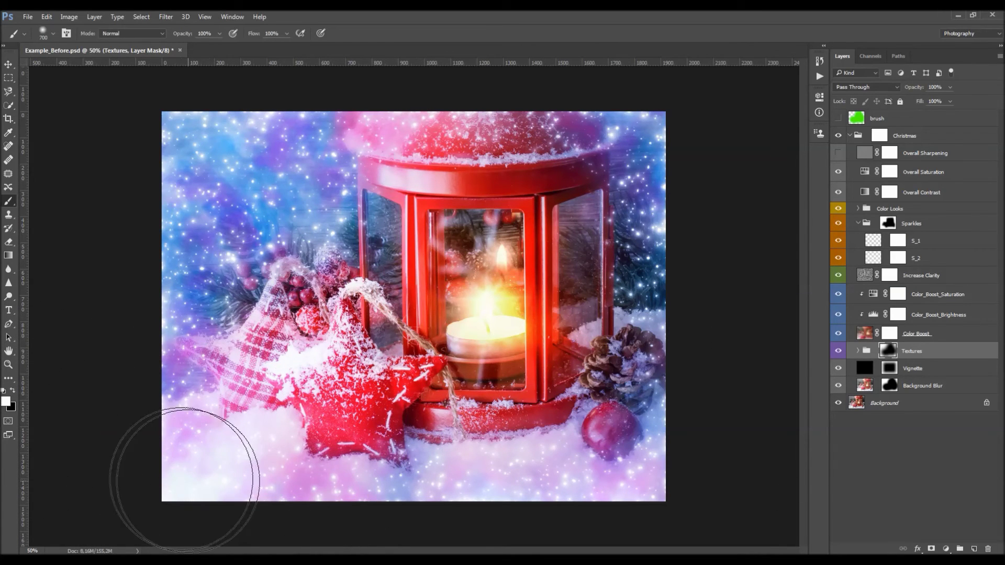
{"action": "key", "text": "bracketleft"}
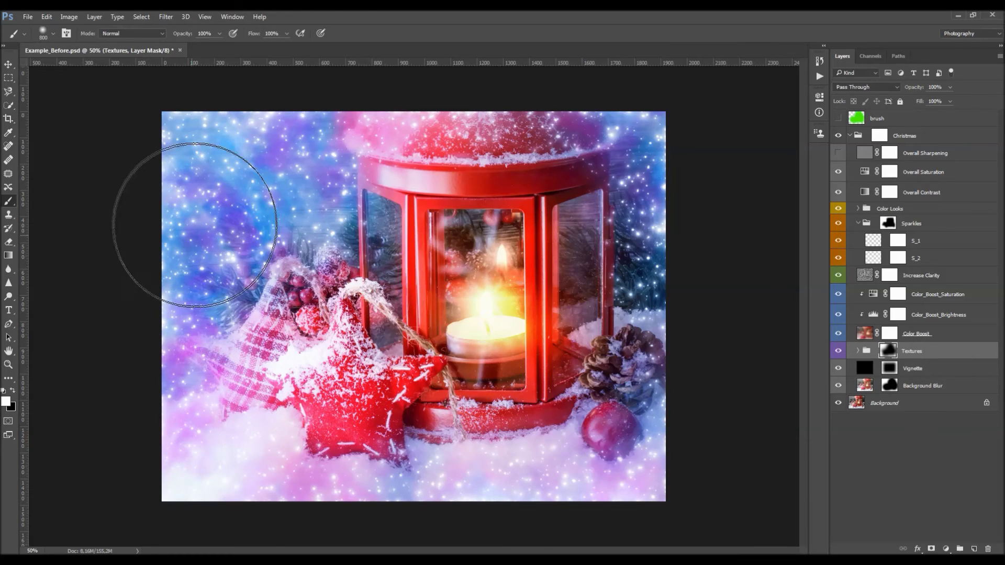
{"action": "key", "text": "bracketleft"}
{"action": "key", "text": "bracketleft"}
{"action": "key", "text": "bracketleft"}
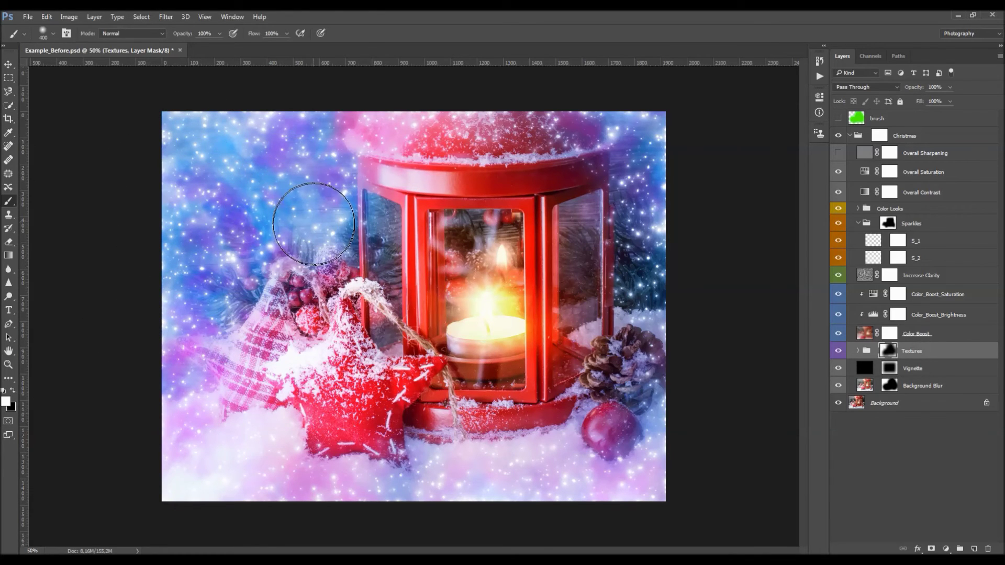
Extend the revealed texture to the background beside the lantern and the snow below it with a 500 to 600 px brush
{"action": "key", "text": "bracketright"}
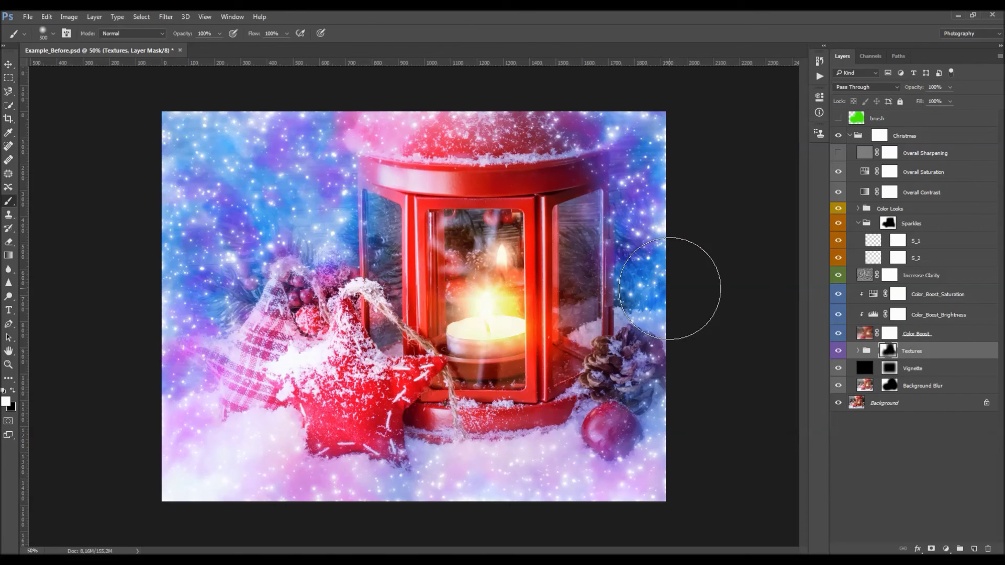
{"action": "key", "text": "bracketleft"}
{"action": "key", "text": "bracketleft"}
{"action": "key", "text": "bracketleft"}
{"action": "key", "text": "bracketright"}
{"action": "key", "text": "bracketright"}
{"action": "key", "text": "bracketright"}
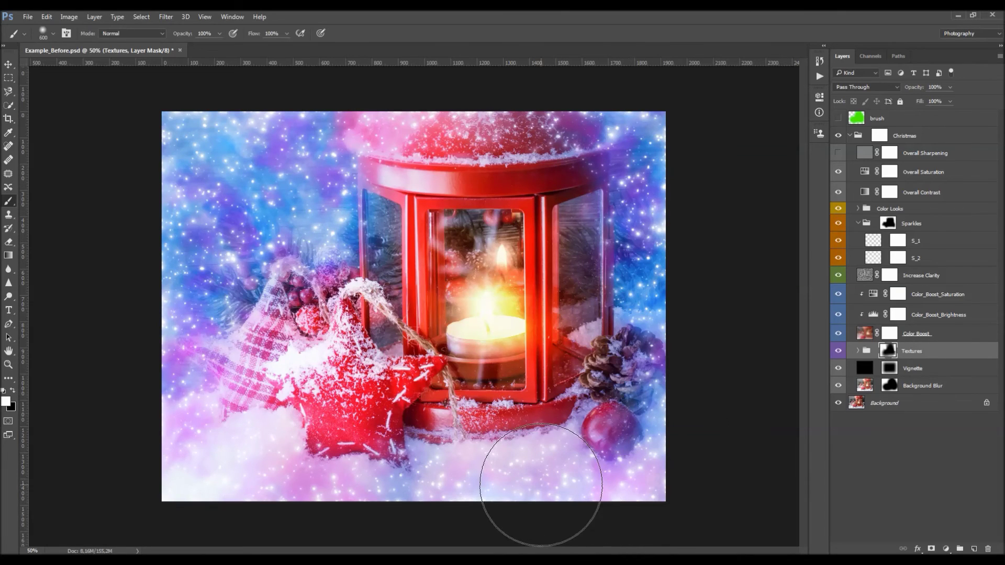
{"action": "mouse_move", "coordinate": [542, 490]}
{"action": "left_mouse_down"}
{"action": "mouse_move", "coordinate": [465, 504]}
{"action": "mouse_move", "coordinate": [394, 535]}
{"action": "mouse_move", "coordinate": [384, 515]}
{"action": "mouse_move", "coordinate": [209, 505]}
{"action": "mouse_move", "coordinate": [233, 473]}
{"action": "mouse_move", "coordinate": [112, 490]}
{"action": "mouse_move", "coordinate": [127, 518]}
{"action": "mouse_move", "coordinate": [203, 441]}
{"action": "mouse_move", "coordinate": [165, 412]}
{"action": "mouse_move", "coordinate": [175, 329]}
{"action": "mouse_move", "coordinate": [201, 277]}
{"action": "mouse_move", "coordinate": [202, 209]}
{"action": "left_mouse_up"}
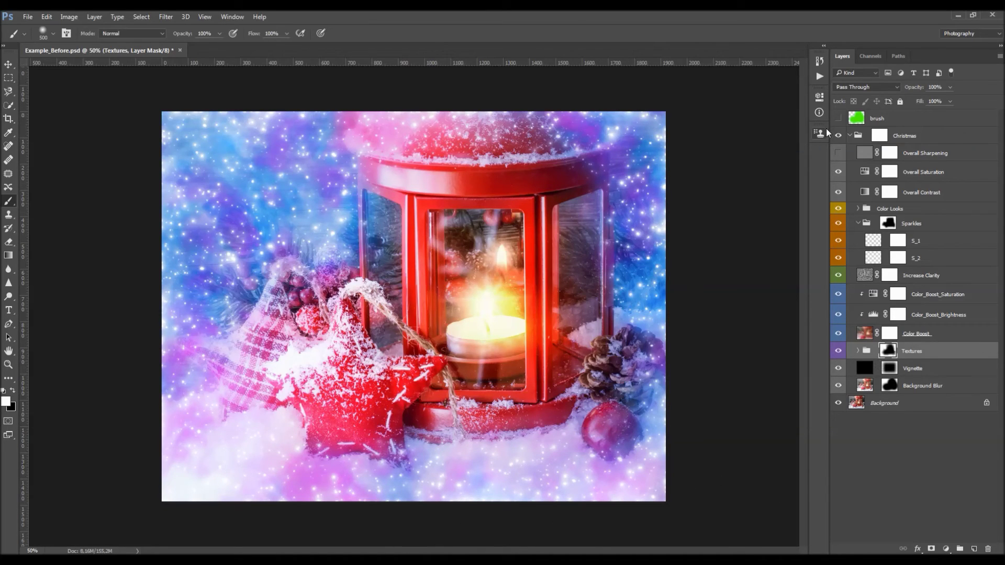
Test the Textures mask density at 49% and 0%, then return it to 100%
{"action": "left_click", "coordinate": [819, 97]}
{"action": "left_click_drag", "start_coordinate": [773, 166], "coordinate": [745, 169]}
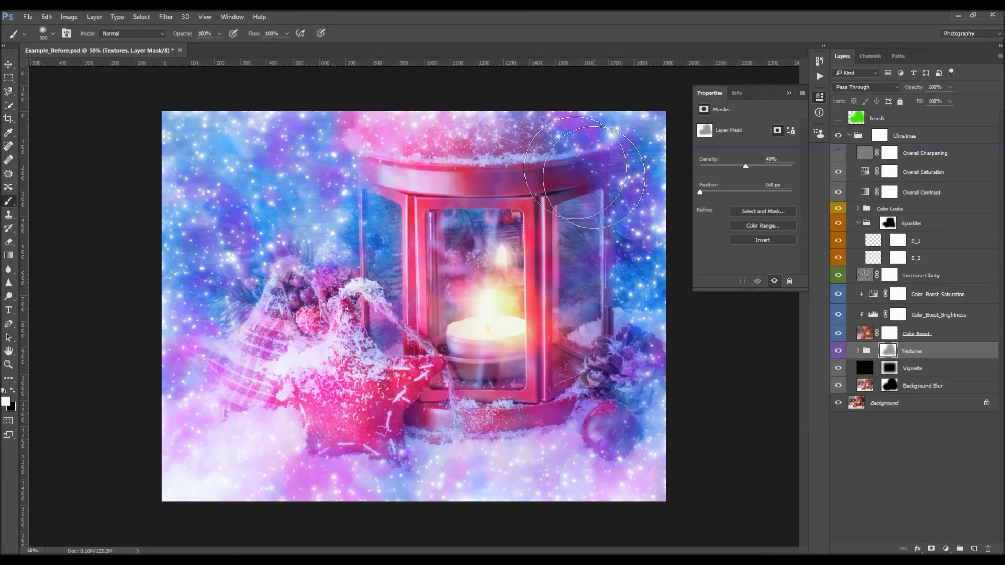
{"action": "left_click_drag", "start_coordinate": [744, 165], "coordinate": [679, 168]}
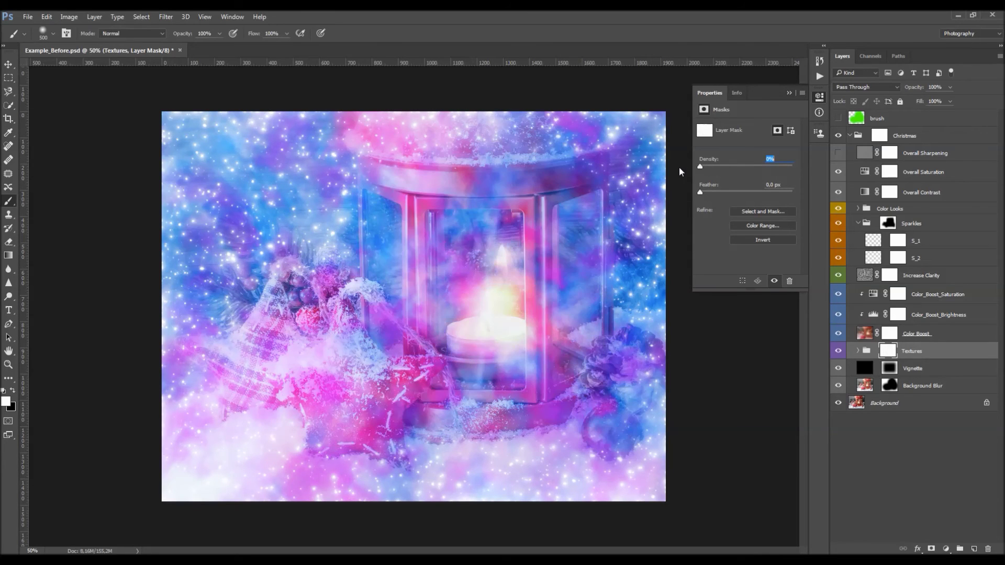
{"action": "left_click_drag", "start_coordinate": [770, 169], "coordinate": [809, 172]}
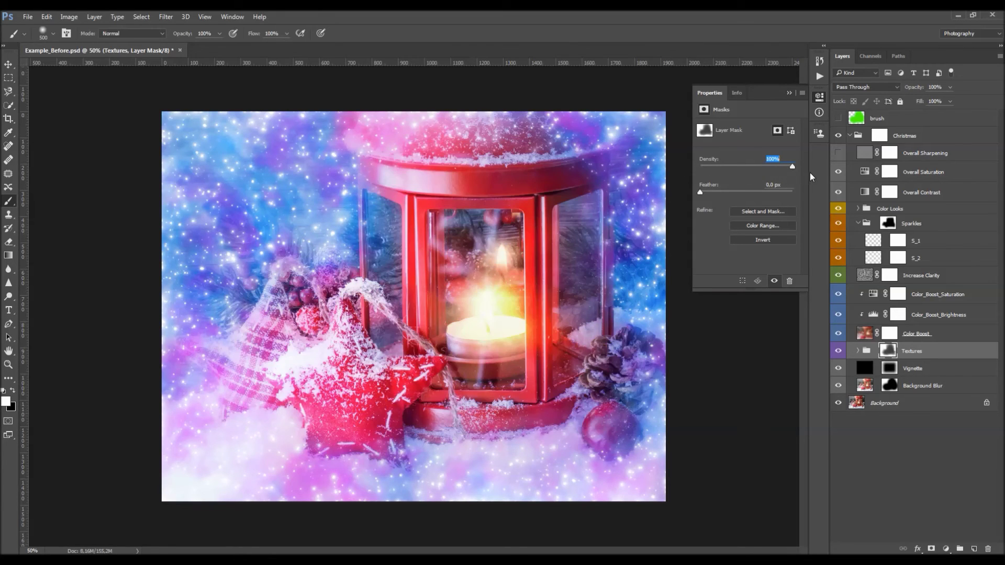
{"action": "left_click", "coordinate": [788, 93]}
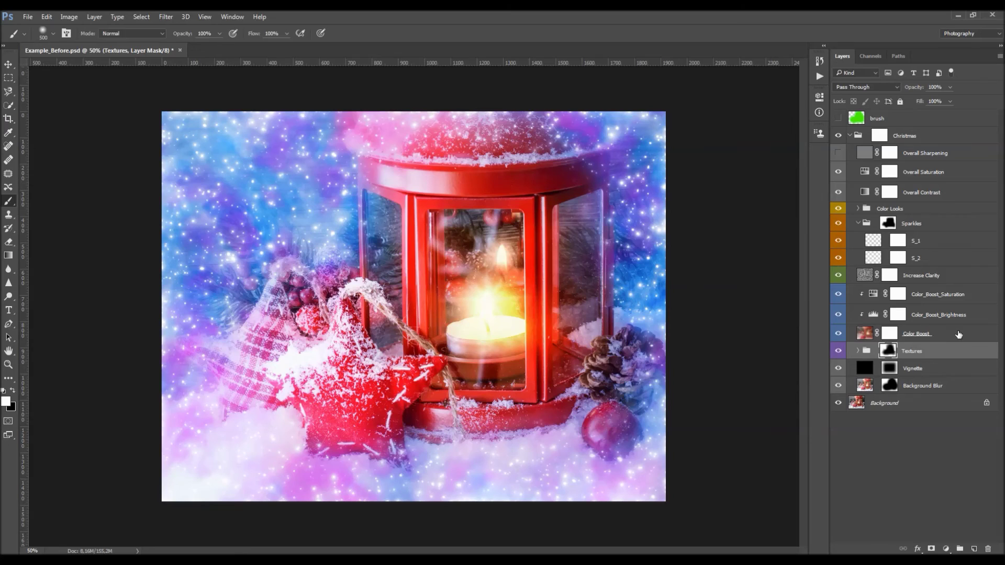
Select the Vignette layer and compare the photo with and without it
{"action": "key", "text": "v"}
{"action": "left_click", "coordinate": [940, 370]}
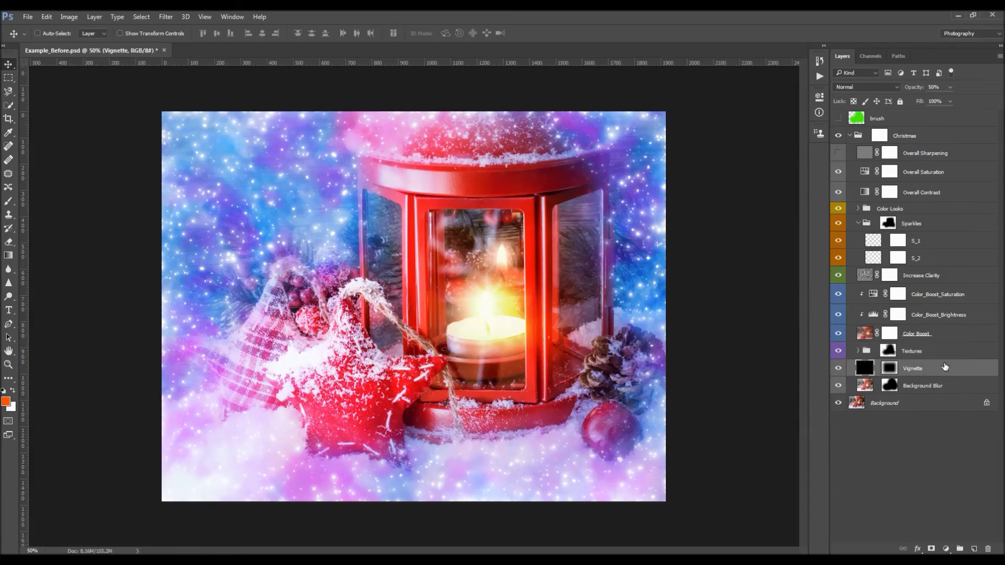
{"action": "left_click", "coordinate": [837, 369]}
{"action": "left_click", "coordinate": [837, 369]}
{"action": "left_click", "coordinate": [837, 369]}
{"action": "left_click", "coordinate": [838, 369]}
Try 100% opacity for the Vignette layer and set it back to 50%
{"action": "left_click_drag", "start_coordinate": [920, 86], "coordinate": [1002, 84]}
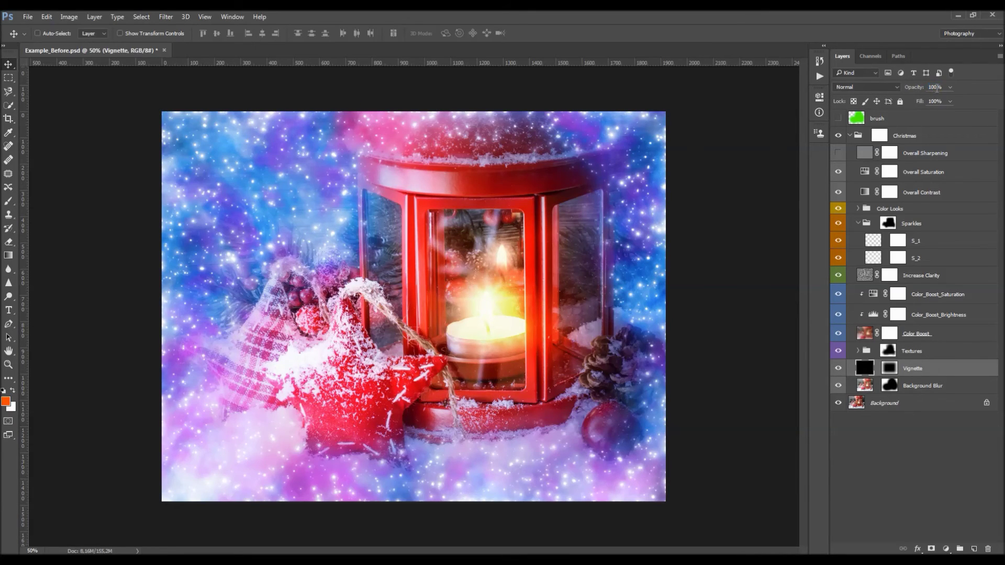
{"action": "type", "text": "50"}
{"action": "key", "text": "Return"}
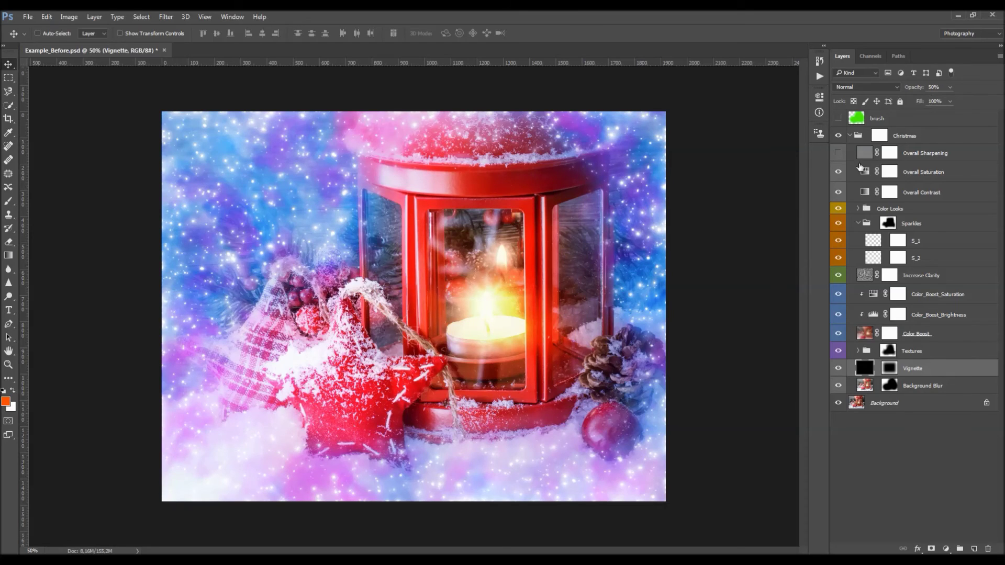
Try enlarging the Sparkles group to 210% with Free Transform, then undo the scaling
{"action": "left_click", "coordinate": [923, 226]}
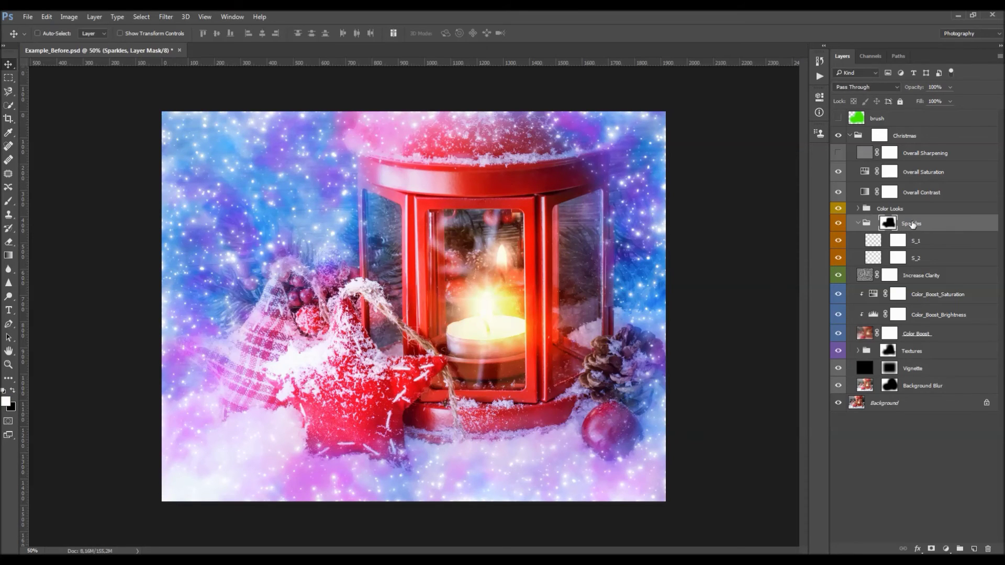
{"action": "left_click", "coordinate": [868, 242]}
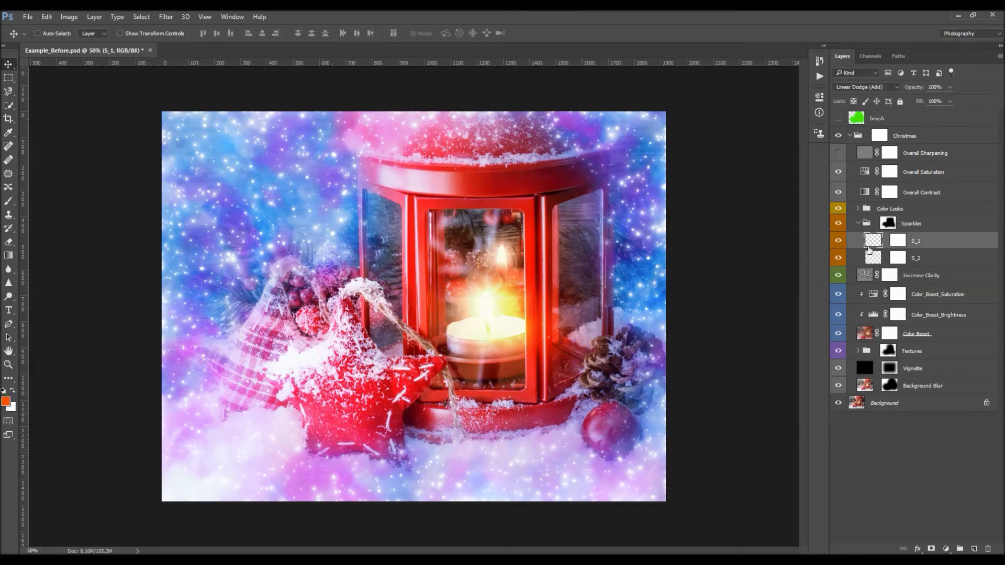
{"action": "left_click", "coordinate": [873, 258]}
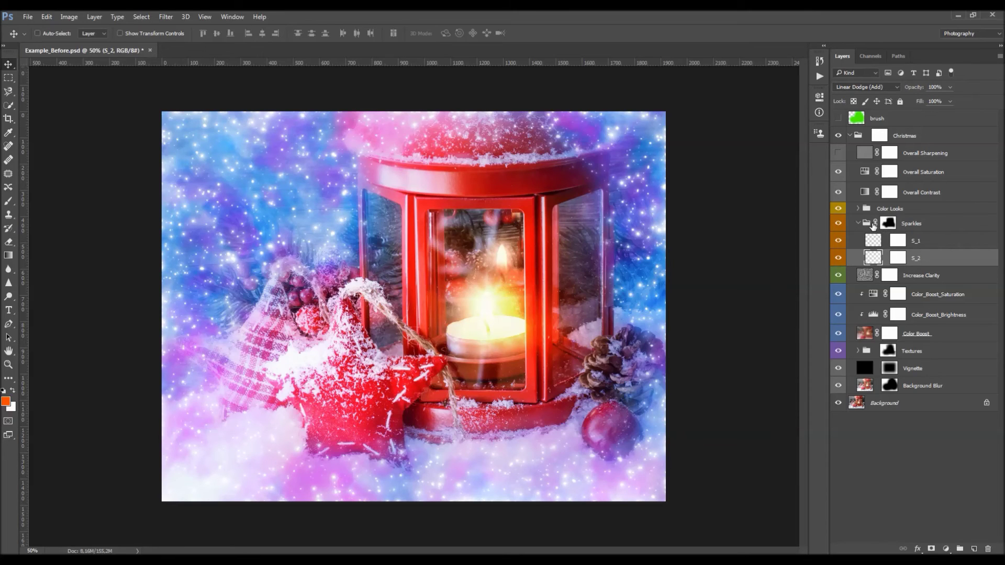
{"action": "left_click", "coordinate": [866, 224]}
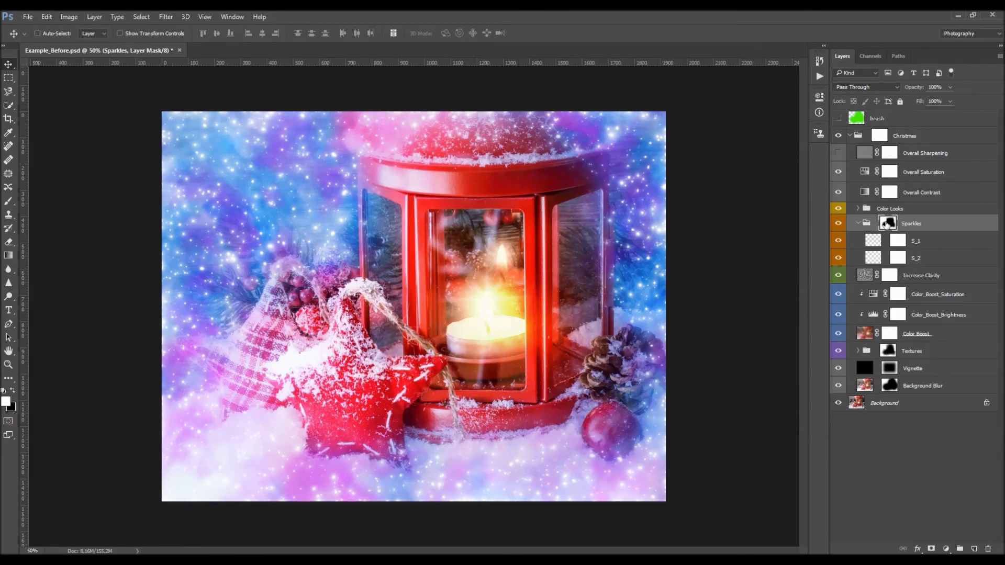
{"action": "left_click", "coordinate": [866, 224]}
{"action": "key", "text": "ctrl+t"}
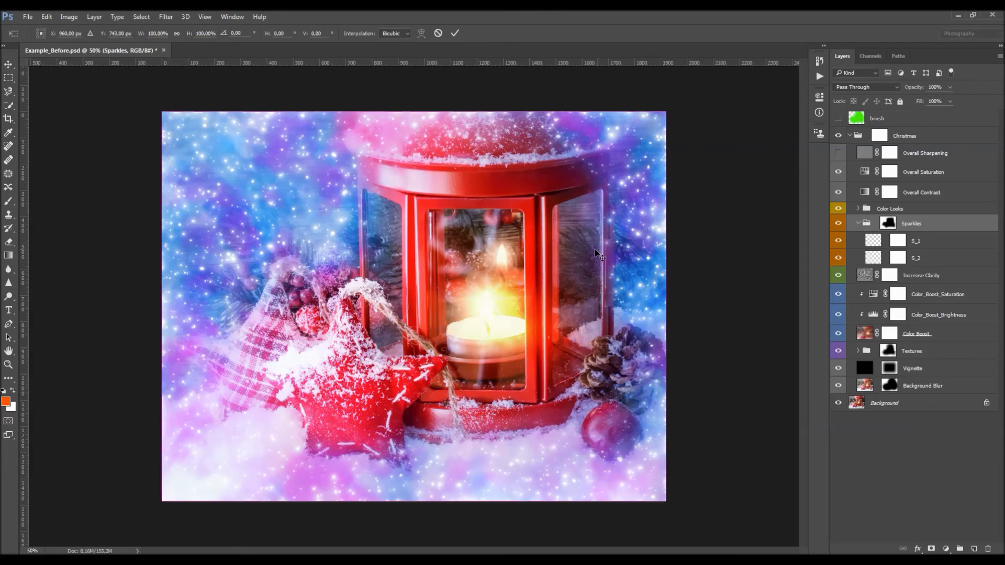
{"action": "left_click_drag", "start_coordinate": [140, 33], "coordinate": [203, 33]}
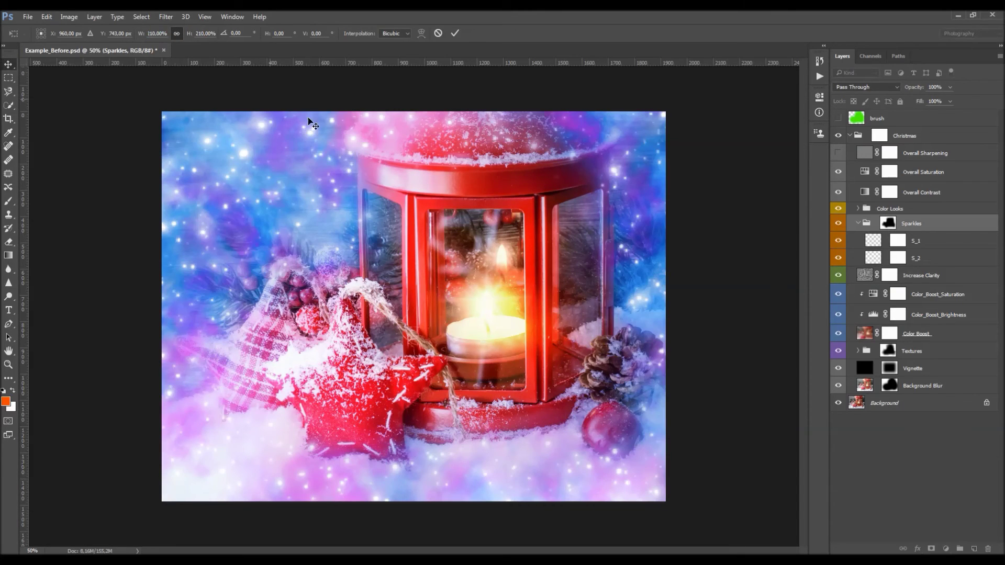
{"action": "key", "text": "Return"}
{"action": "key", "text": "ctrl+z"}
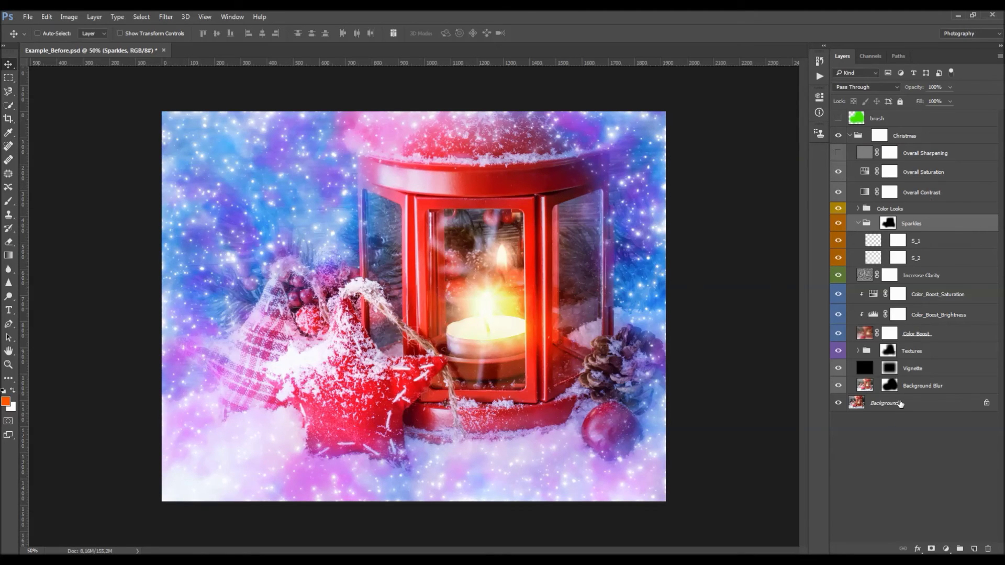
Select the Background Blur layer and compare the photo with and without it
{"action": "left_click", "coordinate": [935, 382]}
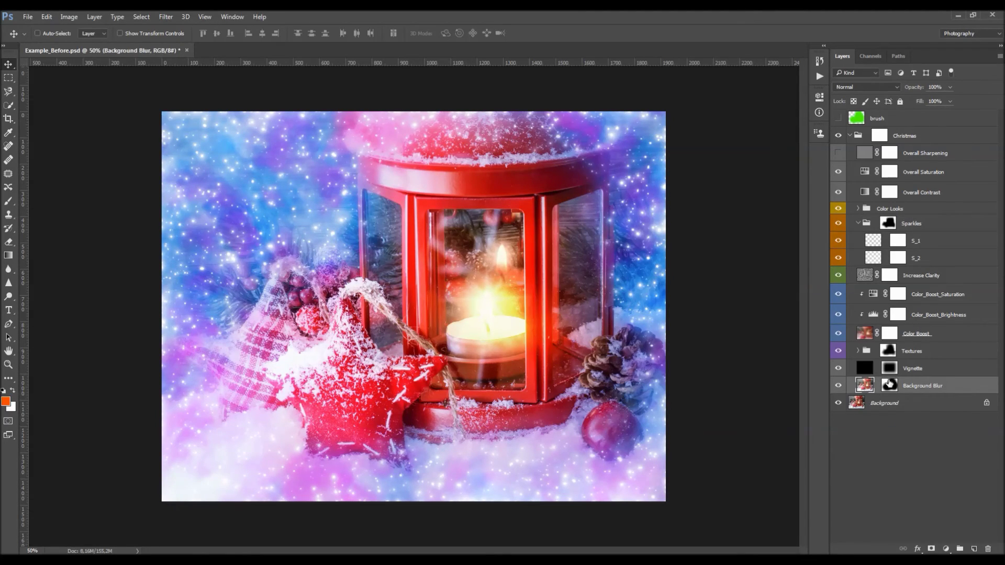
{"action": "left_click", "coordinate": [837, 385]}
{"action": "left_click", "coordinate": [837, 386]}
{"action": "left_click", "coordinate": [837, 386]}
{"action": "left_click", "coordinate": [837, 386]}
Paint white on the Background Blur mask over the snow and the background around the lantern with a 400 to 500 px brush
{"action": "left_click", "coordinate": [888, 386]}
{"action": "key", "text": "b"}
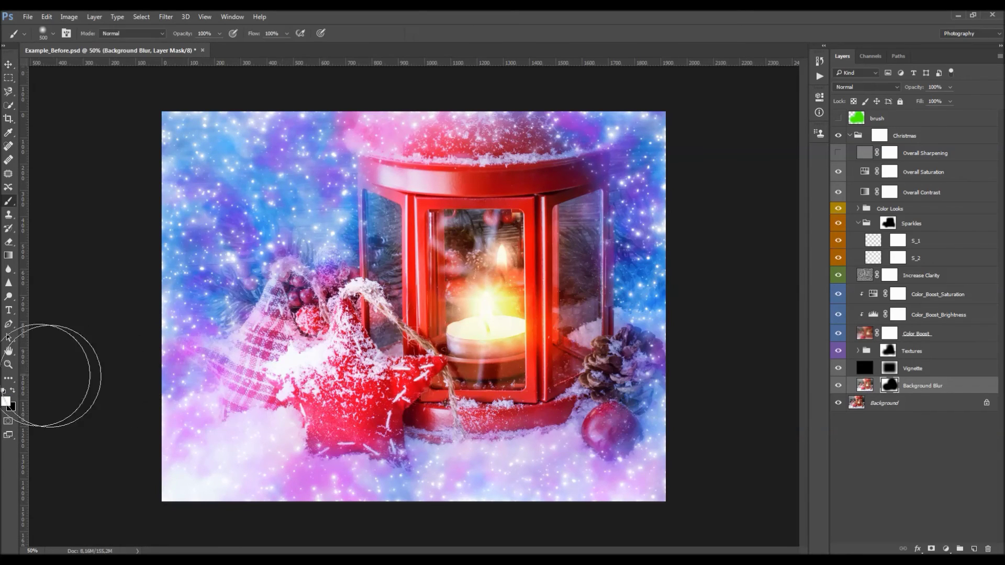
{"action": "mouse_move", "coordinate": [249, 426]}
{"action": "left_mouse_down"}
{"action": "mouse_move", "coordinate": [314, 471]}
{"action": "mouse_move", "coordinate": [249, 460]}
{"action": "mouse_move", "coordinate": [256, 455]}
{"action": "mouse_move", "coordinate": [176, 424]}
{"action": "left_mouse_up"}
{"action": "key", "text": "bracketleft"}
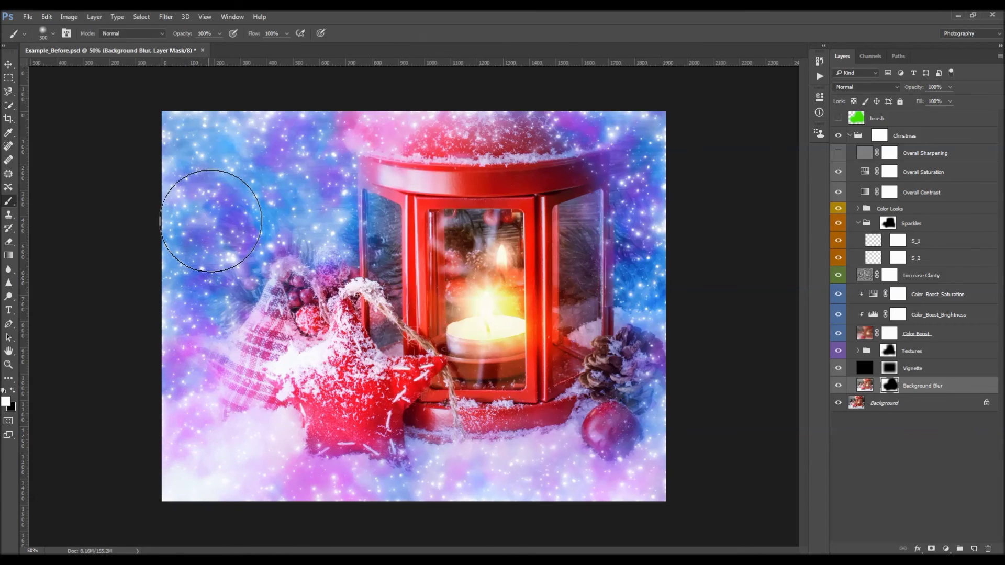
{"action": "mouse_move", "coordinate": [273, 204]}
{"action": "left_mouse_down"}
{"action": "mouse_move", "coordinate": [311, 234]}
{"action": "mouse_move", "coordinate": [296, 163]}
{"action": "mouse_move", "coordinate": [319, 237]}
{"action": "mouse_move", "coordinate": [273, 117]}
{"action": "mouse_move", "coordinate": [271, 155]}
{"action": "mouse_move", "coordinate": [357, 177]}
{"action": "mouse_move", "coordinate": [304, 177]}
{"action": "mouse_move", "coordinate": [320, 123]}
{"action": "left_mouse_up"}
{"action": "key", "text": "x"}
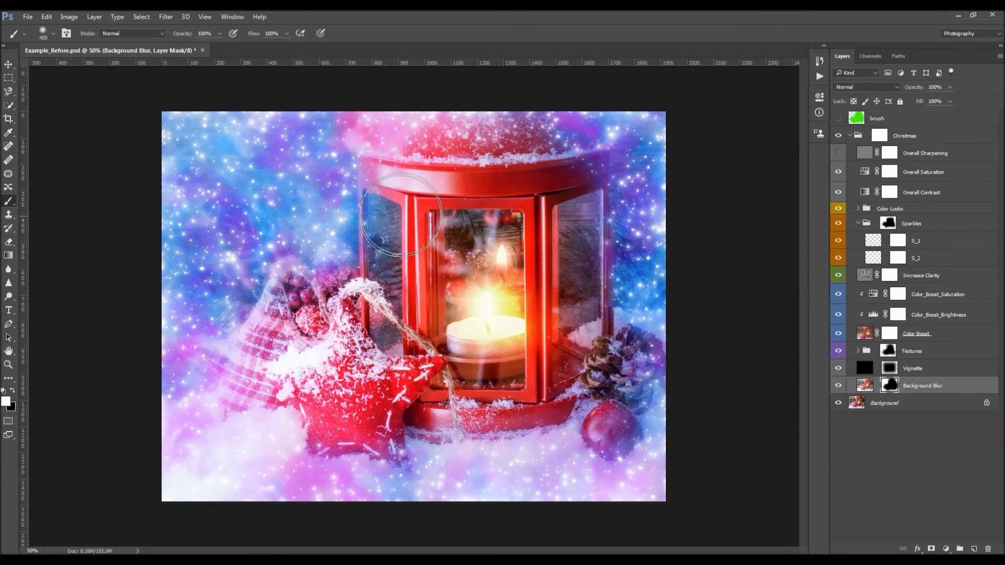
{"action": "key", "text": "x"}
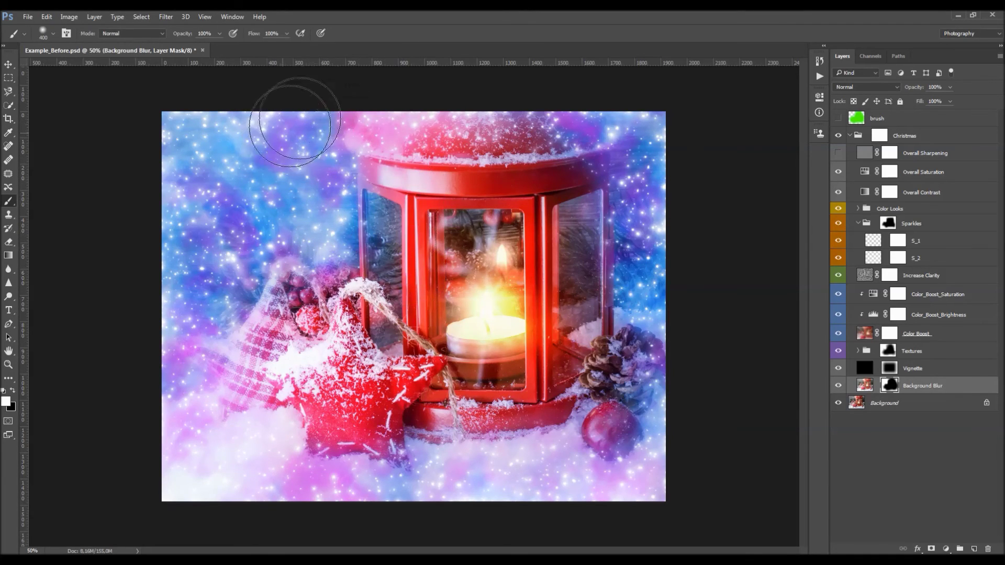
{"action": "key", "text": "bracketright"}
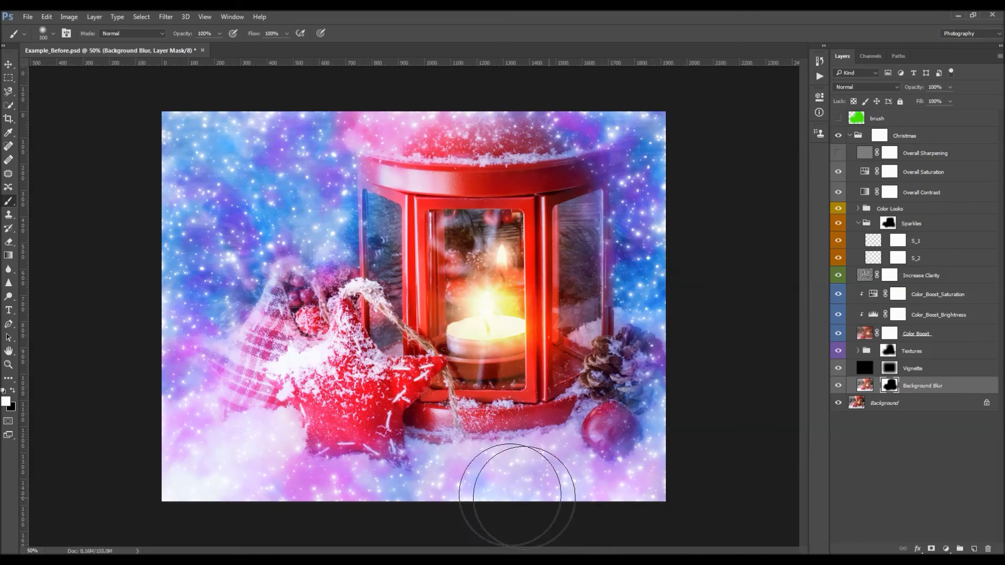
Try a black stroke on the Background Blur mask over the background beside the lantern and undo it
{"action": "key", "text": "x"}
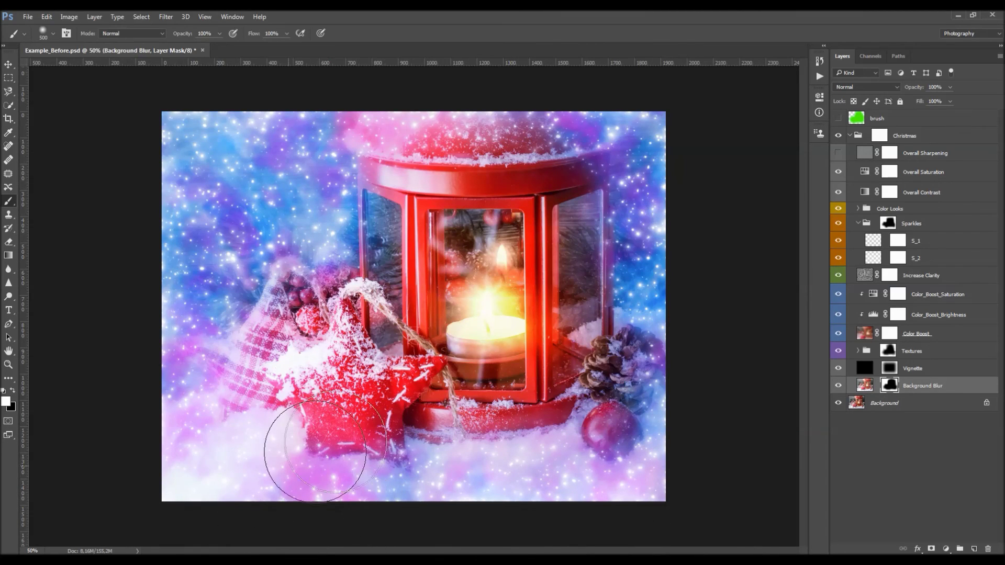
{"action": "mouse_move", "coordinate": [355, 246]}
{"action": "left_mouse_down"}
{"action": "mouse_move", "coordinate": [245, 313]}
{"action": "mouse_move", "coordinate": [300, 226]}
{"action": "left_mouse_up"}
{"action": "key", "text": "ctrl+z"}
{"action": "key", "text": "v"}
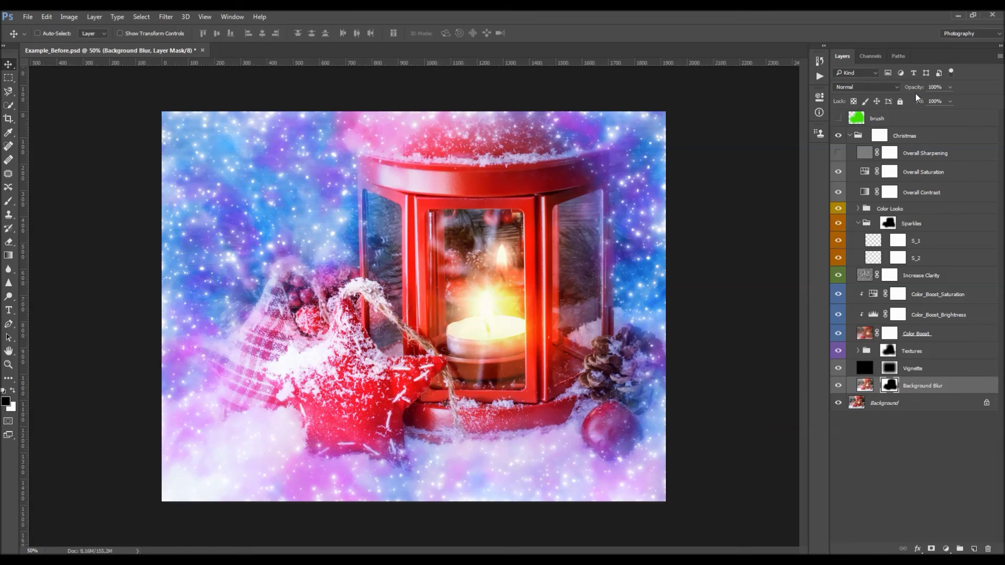
Test different opacities for the Background Blur layer and return it to 100%
{"action": "left_click", "coordinate": [934, 87]}
{"action": "key", "text": "ctrl+z"}
{"action": "key", "text": "ctrl+z"}
{"action": "left_click", "coordinate": [935, 86]}
{"action": "type", "text": "100"}
{"action": "key", "text": "Return"}
{"action": "left_click", "coordinate": [950, 86]}
{"action": "left_click_drag", "start_coordinate": [948, 98], "coordinate": [944, 98]}
{"action": "left_click", "coordinate": [940, 217]}
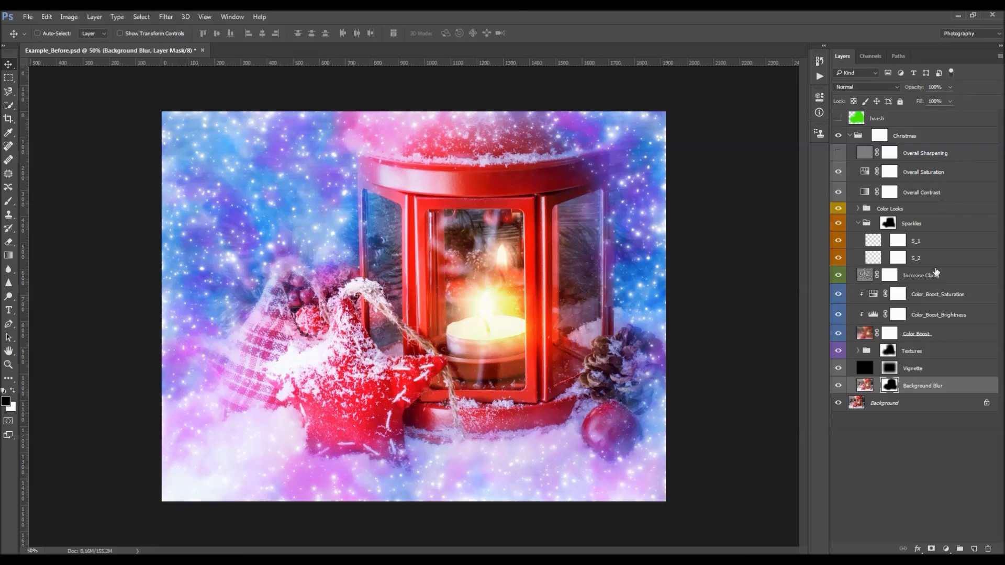
Select the Background layer, hide it to inspect the layers above and show it again
{"action": "left_click", "coordinate": [910, 403]}
{"action": "left_click", "coordinate": [839, 403]}
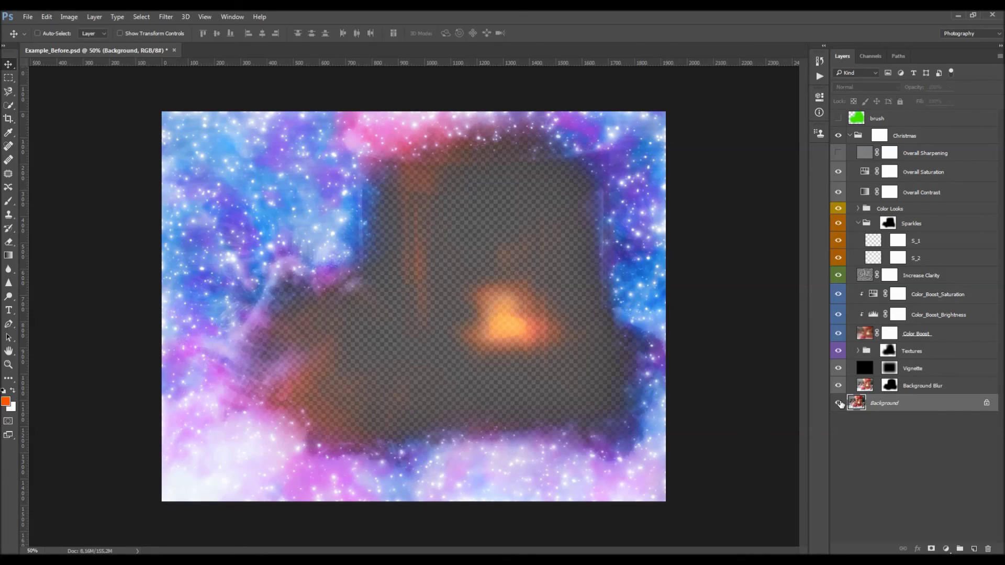
{"action": "left_click", "coordinate": [839, 403]}
Delete the Overall Sharpening layer and stamp all visible layers into a new layer above Overall Saturation
{"action": "left_click", "coordinate": [929, 157]}
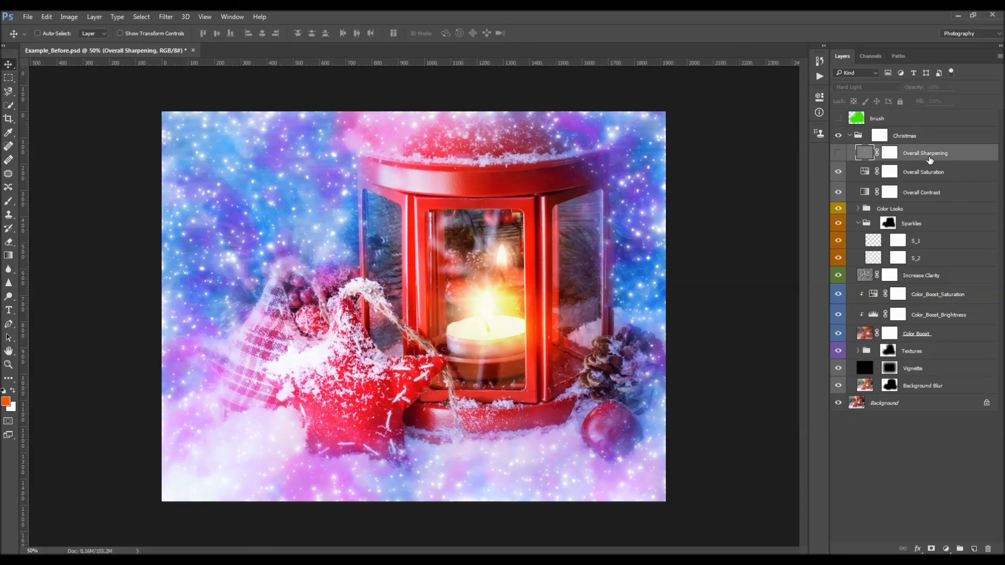
{"action": "key", "text": "Delete"}
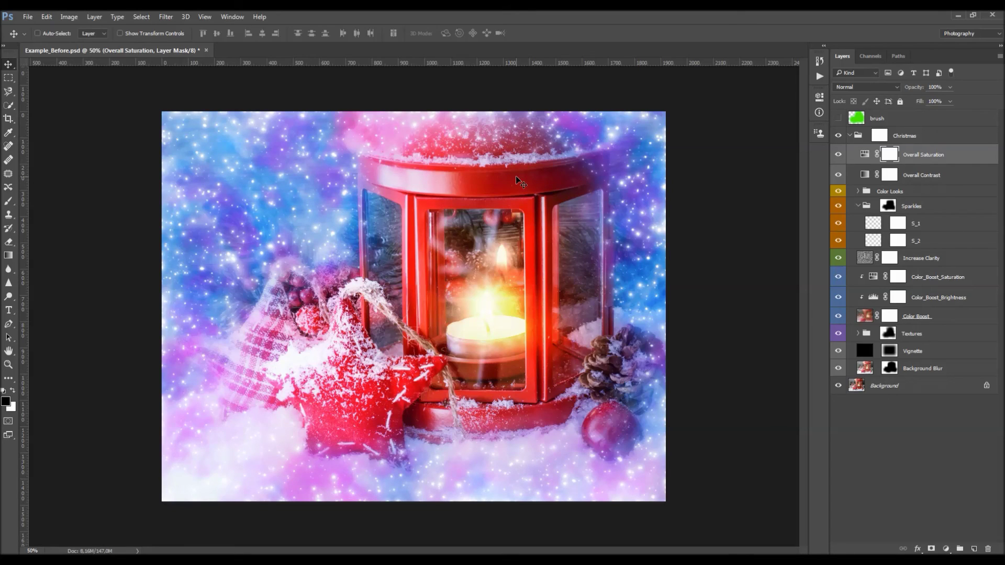
{"action": "key", "text": "alt"}
{"action": "key", "text": "ctrl"}
{"action": "key", "text": "ctrl"}
{"action": "key", "text": "ctrl+shift+alt+e"}
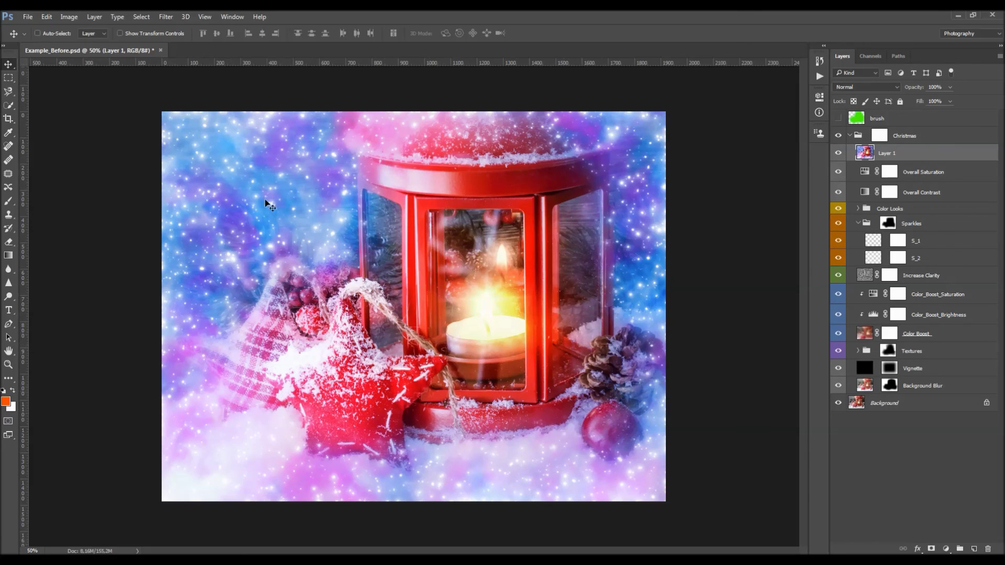
Apply a High Pass filter with a 2.0 px radius to the stamped layer and set its blend mode to Hard Light
{"action": "left_click", "coordinate": [166, 16]}
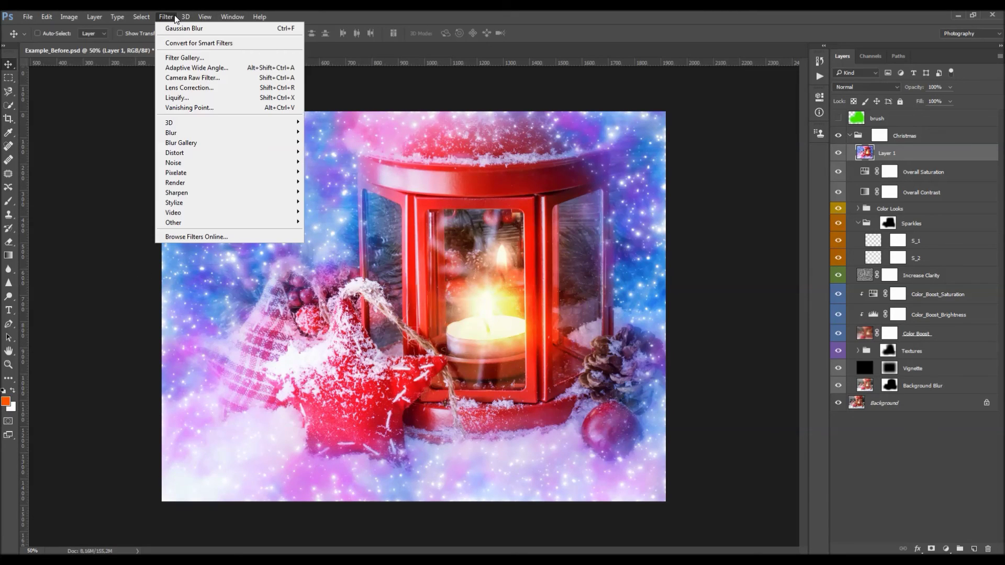
{"action": "mouse_move", "coordinate": [272, 229]}
{"action": "left_click", "coordinate": [321, 227]}
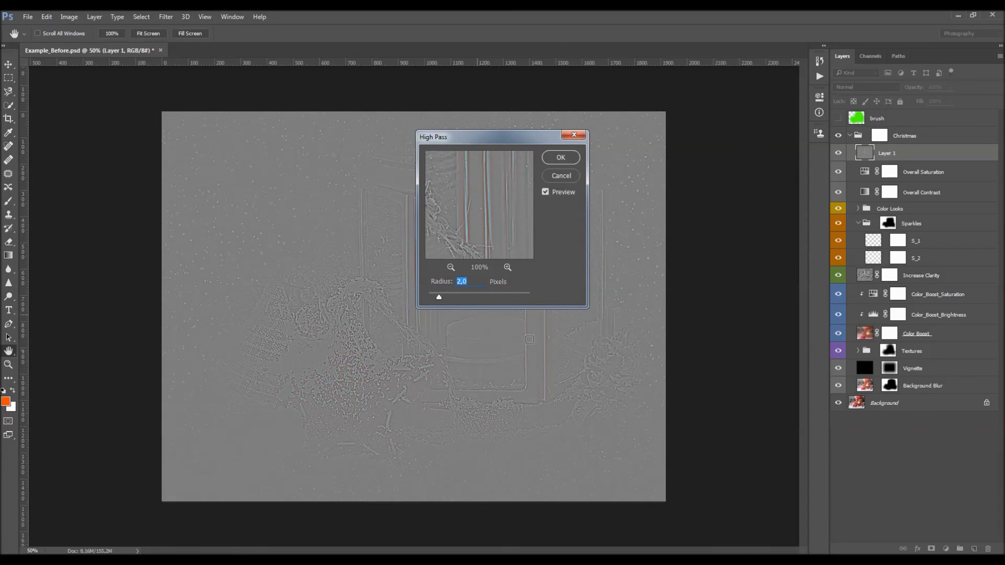
{"action": "left_click", "coordinate": [560, 158]}
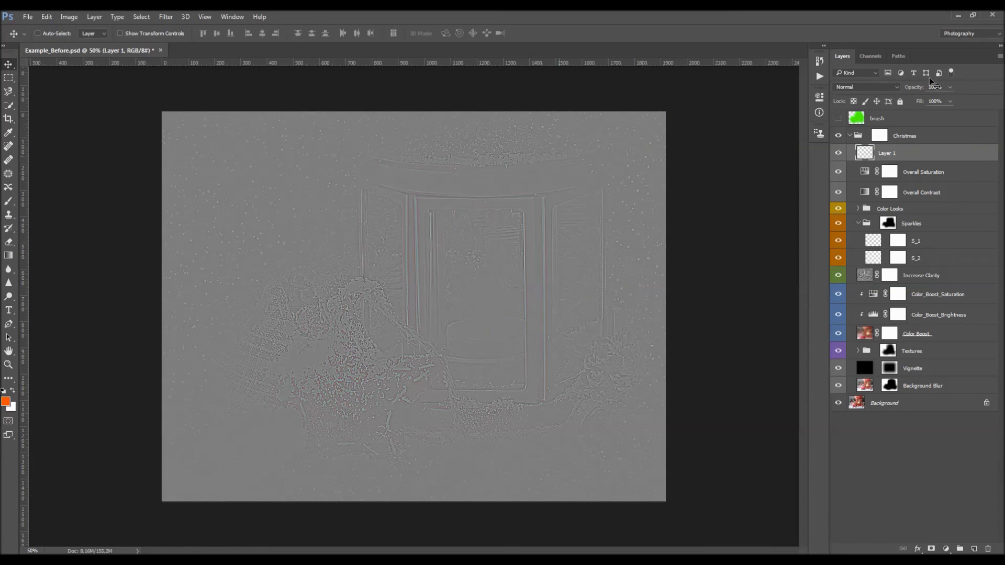
{"action": "left_click", "coordinate": [866, 87]}
{"action": "left_click", "coordinate": [854, 204]}
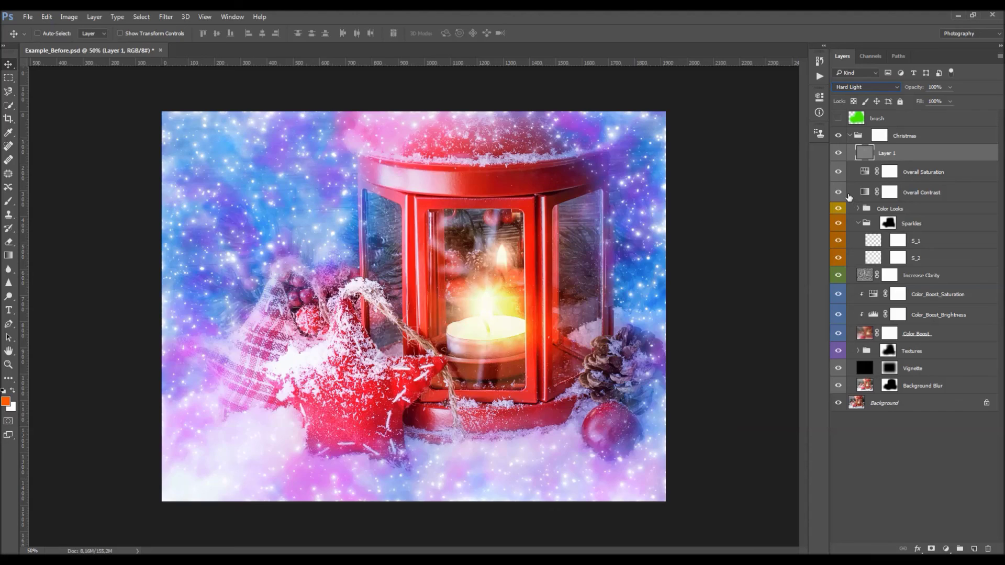
Compare the photo with and without the new sharpening layer and test its opacity
{"action": "left_click", "coordinate": [838, 154]}
{"action": "left_click", "coordinate": [839, 154]}
{"action": "mouse_move", "coordinate": [918, 88]}
{"action": "left_mouse_down"}
{"action": "mouse_move", "coordinate": [874, 91]}
{"action": "mouse_move", "coordinate": [925, 92]}
{"action": "left_mouse_up"}
{"action": "key", "text": "ctrl"}
Collapse the Christmas group, place a copy of the Background layer above it and hide the copy for a before-and-after comparison
{"action": "left_click", "coordinate": [849, 135]}
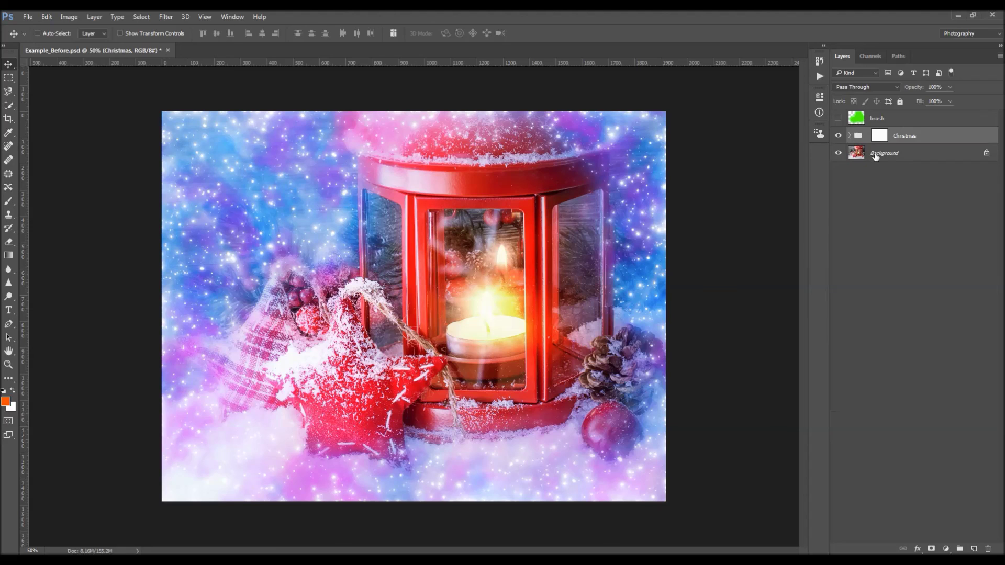
{"action": "left_click", "coordinate": [892, 154]}
{"action": "left_click_drag", "start_coordinate": [893, 154], "coordinate": [918, 137]}
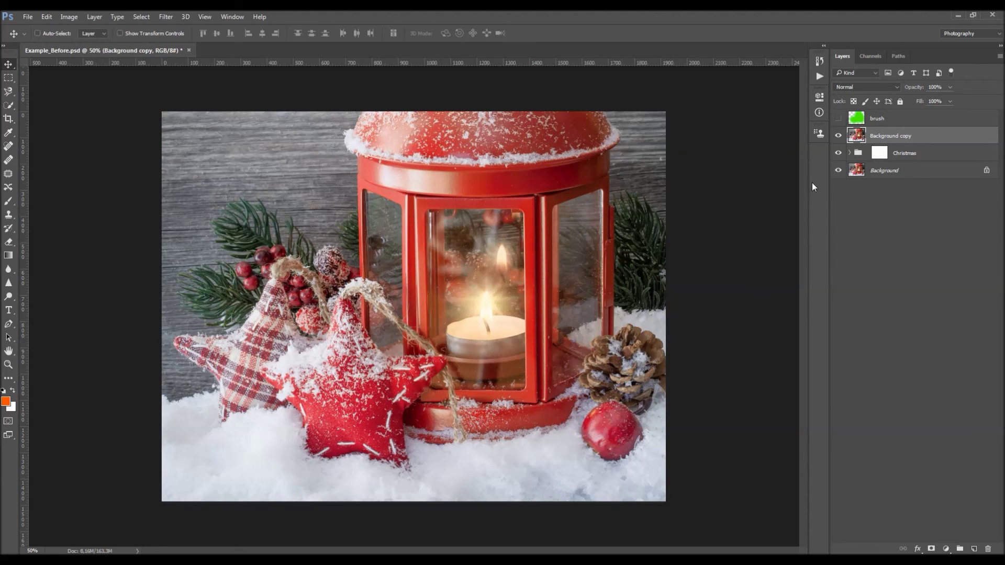
{"action": "left_click", "coordinate": [838, 136]}
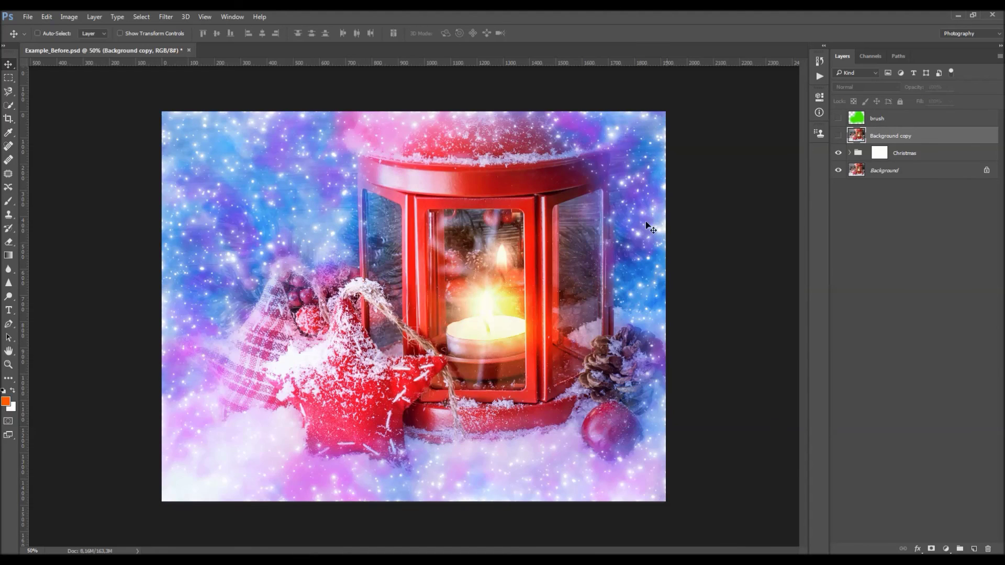